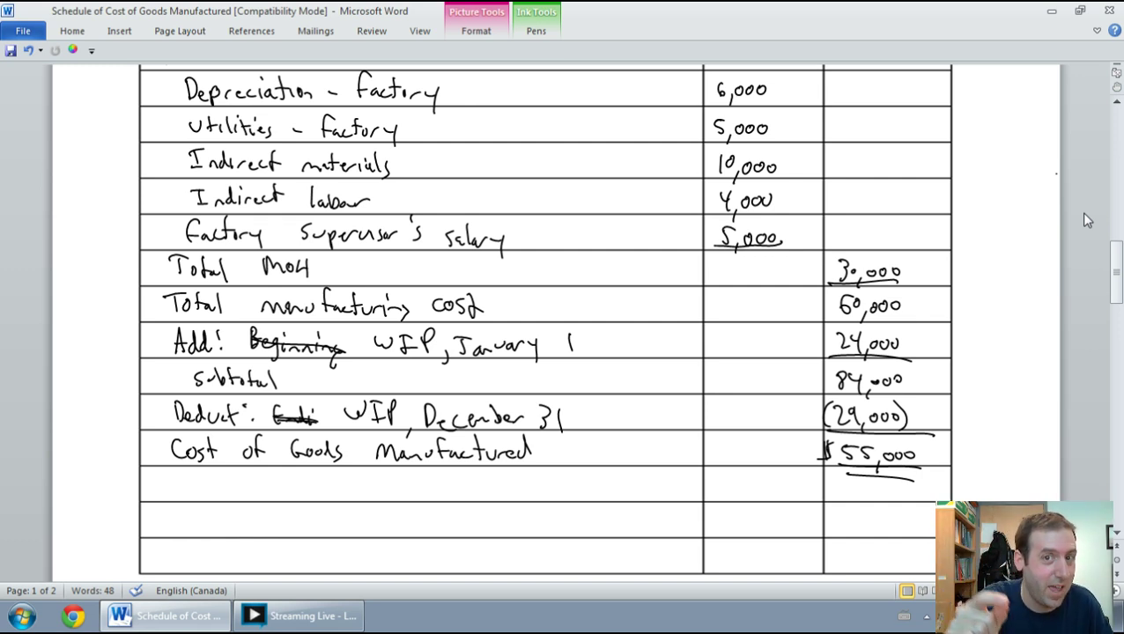
- Scroll past the finished $55,000 COGM schedule to the blank table on page 2
{"action": "scroll", "coordinate": [1022, 253], "scroll_direction": "down", "scroll_amount": 2}
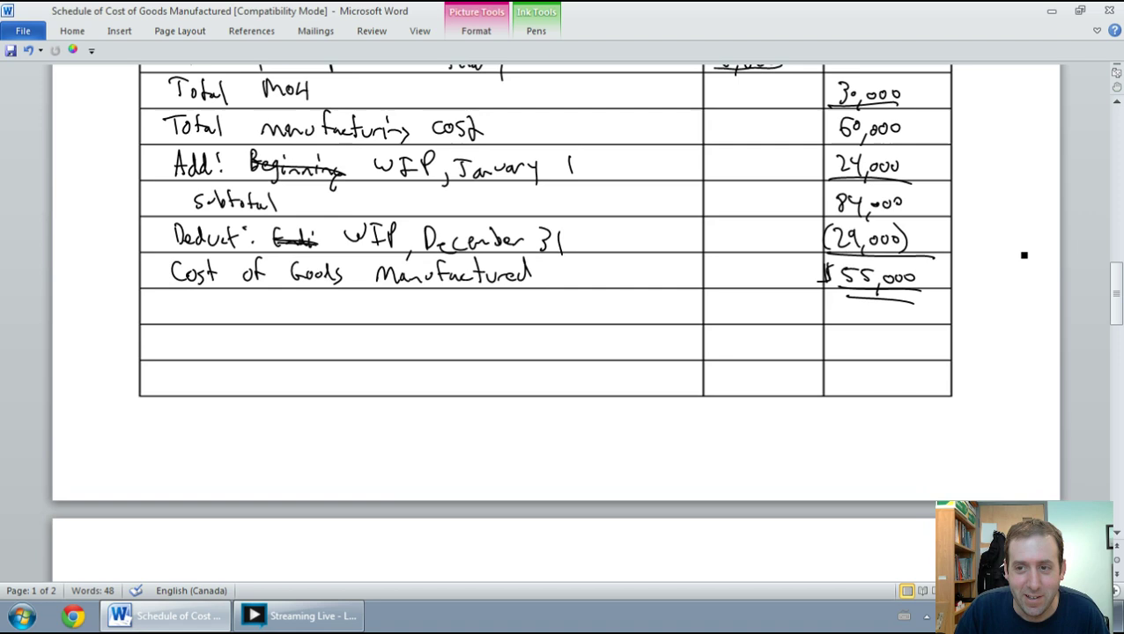
{"action": "scroll", "coordinate": [1022, 253], "scroll_direction": "down", "scroll_amount": 5}
{"action": "scroll", "coordinate": [1013, 255], "scroll_direction": "down", "scroll_amount": 6}
{"action": "scroll", "coordinate": [995, 256], "scroll_direction": "up", "scroll_amount": 5}
{"action": "scroll", "coordinate": [978, 255], "scroll_direction": "down", "scroll_amount": 7}
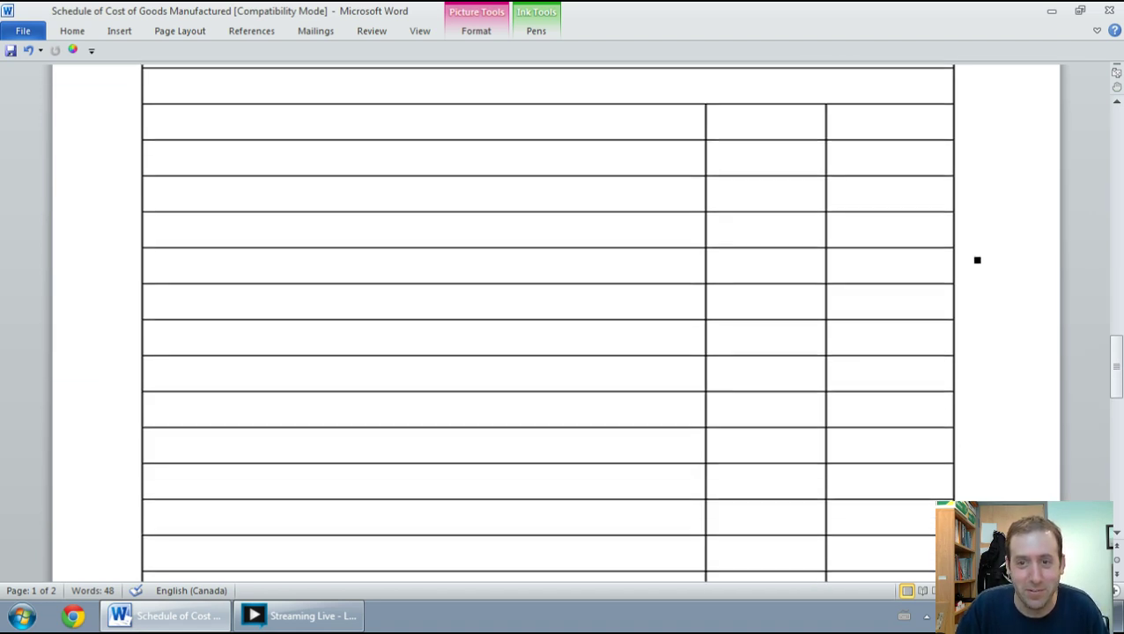
{"action": "scroll", "coordinate": [973, 261], "scroll_direction": "up", "scroll_amount": 1}
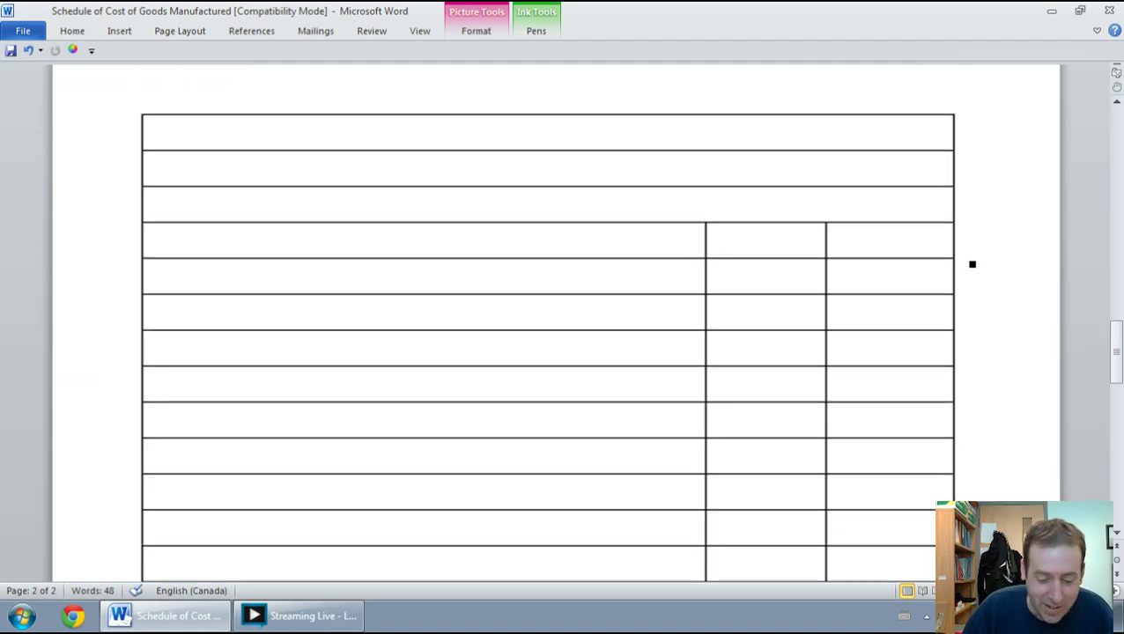
{"action": "scroll", "coordinate": [972, 264], "scroll_direction": "up", "scroll_amount": 3}
{"action": "scroll", "coordinate": [971, 266], "scroll_direction": "up", "scroll_amount": 5}
{"action": "scroll", "coordinate": [971, 265], "scroll_direction": "up", "scroll_amount": 8}
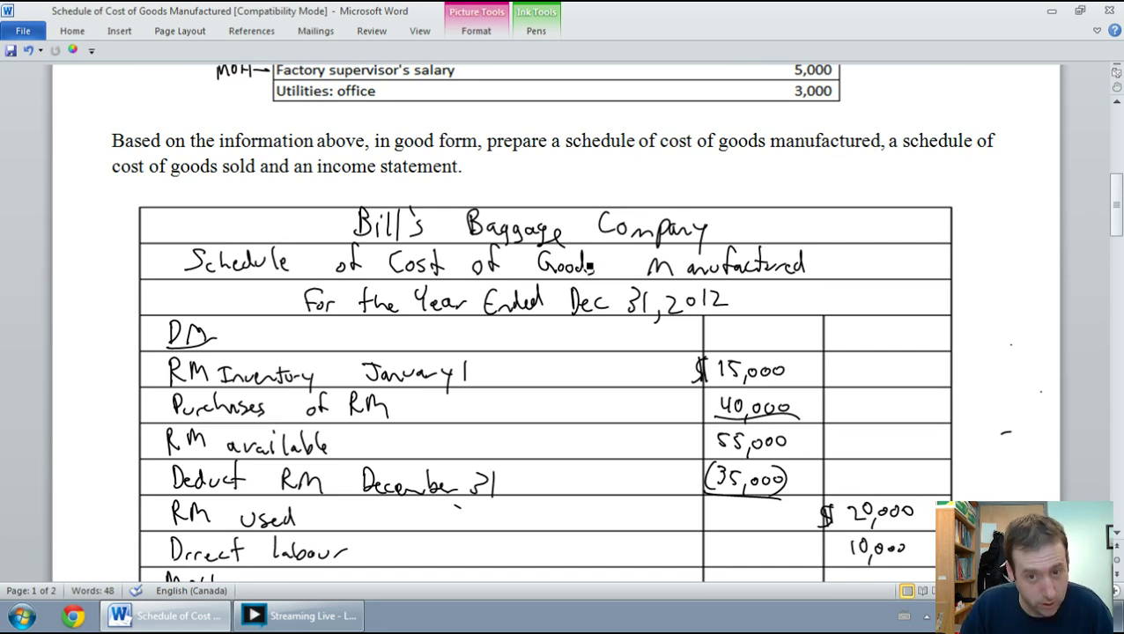
{"action": "scroll", "coordinate": [595, 272], "scroll_direction": "down", "scroll_amount": 5}
{"action": "scroll", "coordinate": [596, 272], "scroll_direction": "down", "scroll_amount": 5}
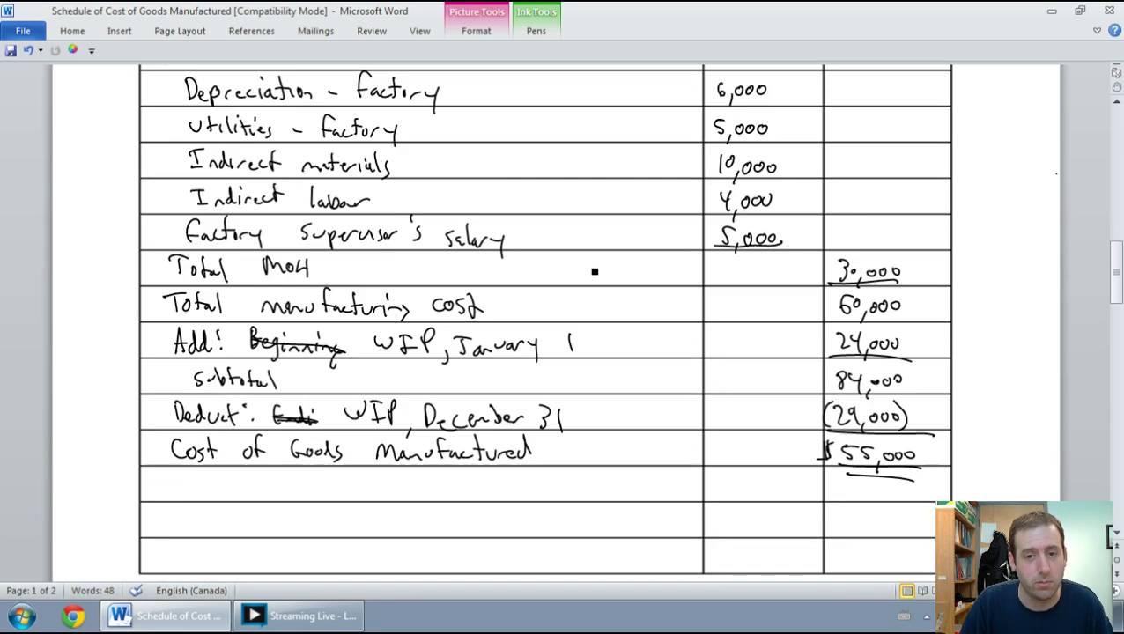
{"action": "scroll", "coordinate": [595, 272], "scroll_direction": "down", "scroll_amount": 6}
{"action": "scroll", "coordinate": [590, 273], "scroll_direction": "down", "scroll_amount": 4}
{"action": "scroll", "coordinate": [584, 275], "scroll_direction": "down", "scroll_amount": 3}
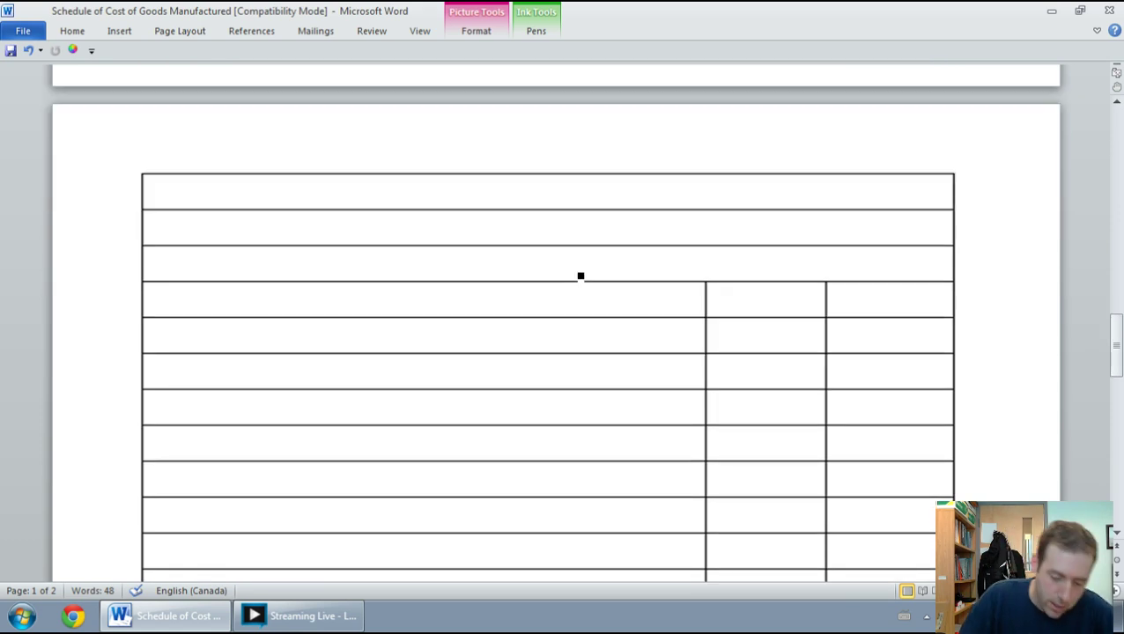
{"action": "scroll", "coordinate": [457, 192], "scroll_direction": "up", "scroll_amount": 5}
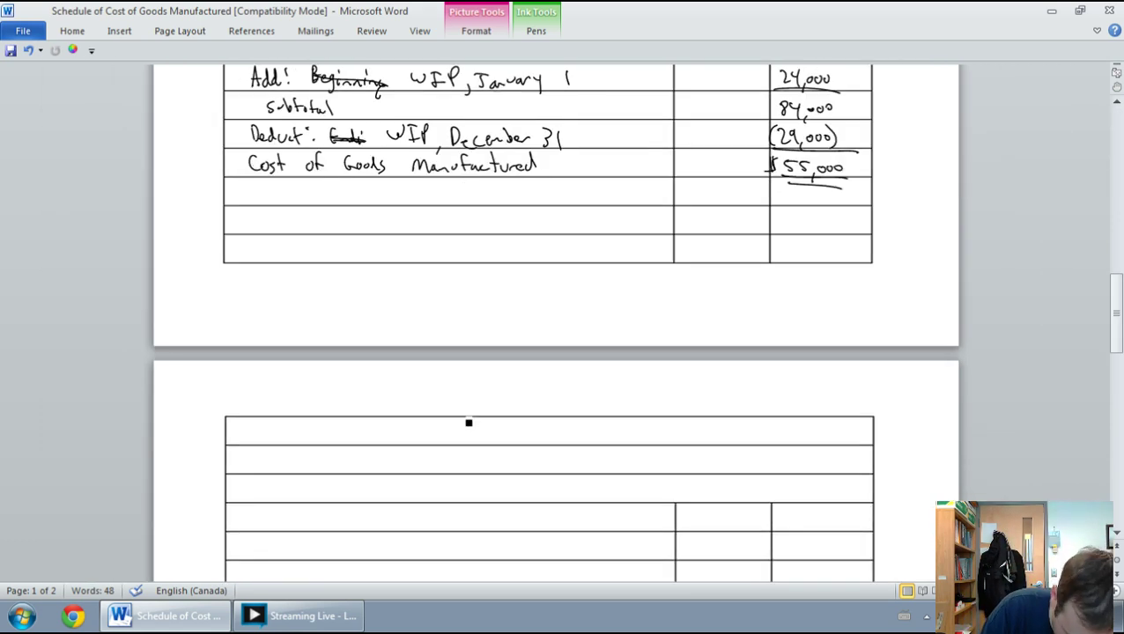
- Handwrite Bill's Baggage Company in the table's first row
{"action": "mouse_move", "coordinate": [461, 416]}
{"action": "left_mouse_down"}
{"action": "mouse_move", "coordinate": [462, 436]}
{"action": "mouse_move", "coordinate": [496, 437]}
{"action": "left_mouse_up"}
{"action": "left_click_drag", "start_coordinate": [503, 414], "coordinate": [504, 437]}
{"action": "mouse_move", "coordinate": [511, 414]}
{"action": "left_mouse_down"}
{"action": "mouse_move", "coordinate": [518, 436]}
{"action": "mouse_move", "coordinate": [578, 439]}
{"action": "left_mouse_up"}
{"action": "mouse_move", "coordinate": [588, 430]}
{"action": "left_mouse_down"}
{"action": "mouse_move", "coordinate": [604, 435]}
{"action": "mouse_move", "coordinate": [601, 465]}
{"action": "mouse_move", "coordinate": [627, 436]}
{"action": "mouse_move", "coordinate": [640, 457]}
{"action": "mouse_move", "coordinate": [633, 437]}
{"action": "mouse_move", "coordinate": [680, 442]}
{"action": "left_mouse_up"}
{"action": "mouse_move", "coordinate": [689, 433]}
{"action": "left_mouse_down"}
{"action": "mouse_move", "coordinate": [723, 452]}
{"action": "mouse_move", "coordinate": [762, 438]}
{"action": "mouse_move", "coordinate": [760, 451]}
{"action": "left_mouse_up"}
- Handwrite Schedule of Cost of Goods Sold in the second row
{"action": "mouse_move", "coordinate": [439, 452]}
{"action": "left_mouse_down"}
{"action": "mouse_move", "coordinate": [430, 470]}
{"action": "mouse_move", "coordinate": [496, 470]}
{"action": "left_mouse_up"}
{"action": "mouse_move", "coordinate": [505, 463]}
{"action": "left_mouse_down"}
{"action": "mouse_move", "coordinate": [509, 449]}
{"action": "mouse_move", "coordinate": [519, 460]}
{"action": "left_mouse_up"}
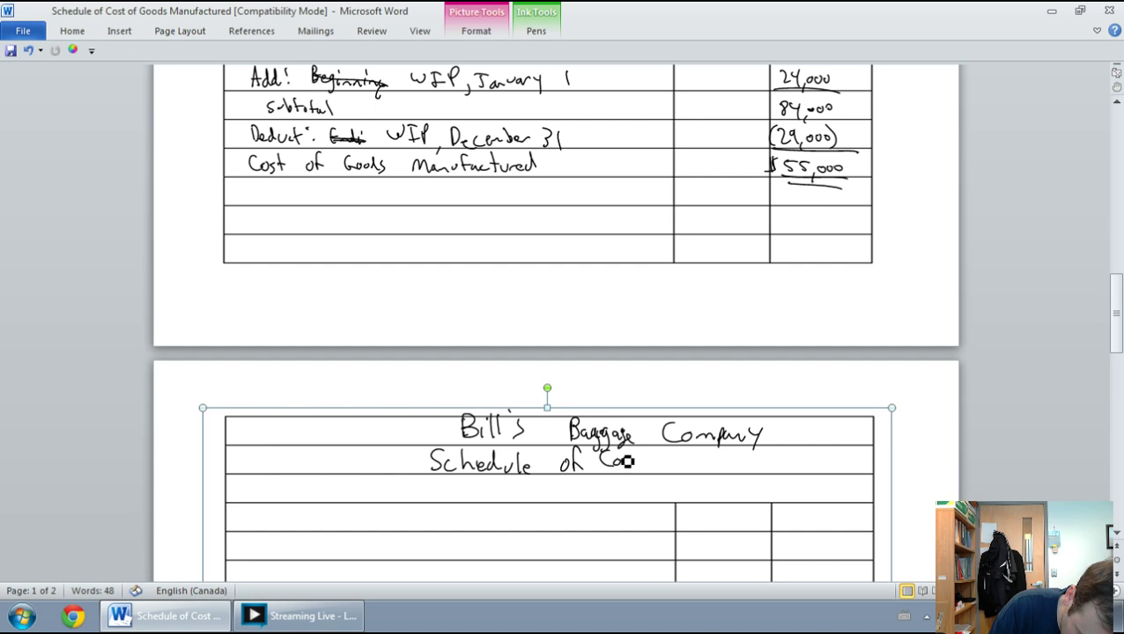
{"action": "left_click_drag", "start_coordinate": [679, 458], "coordinate": [705, 467]}
{"action": "left_click_drag", "start_coordinate": [712, 463], "coordinate": [715, 465]}
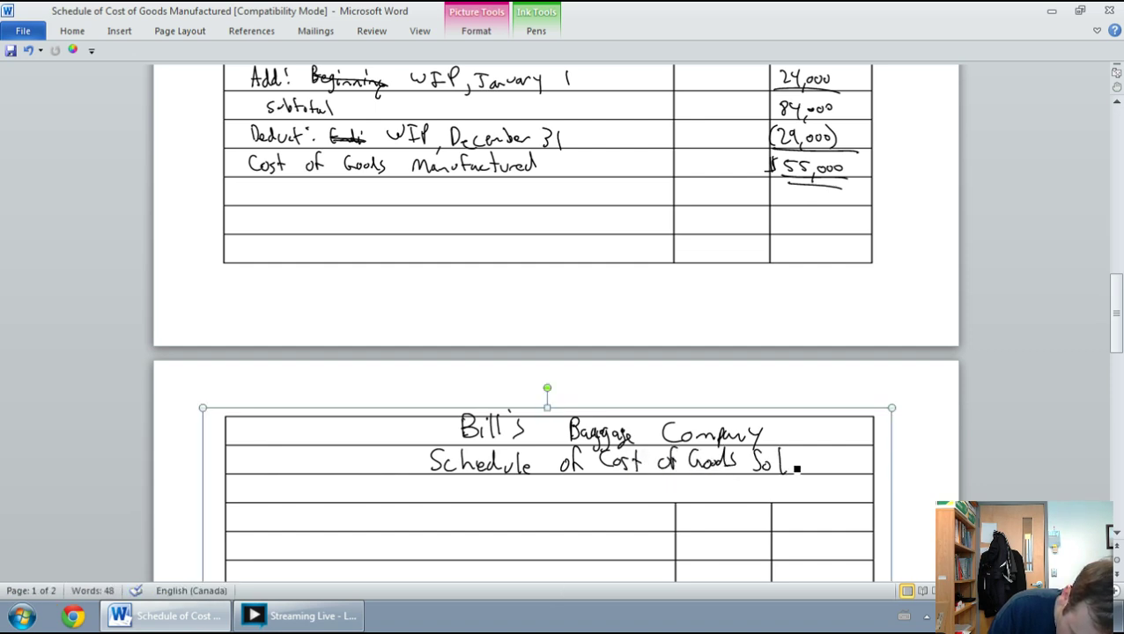
{"action": "left_click_drag", "start_coordinate": [796, 469], "coordinate": [798, 452]}
{"action": "left_click_drag", "start_coordinate": [414, 479], "coordinate": [405, 498]}
{"action": "left_click_drag", "start_coordinate": [402, 488], "coordinate": [411, 487]}
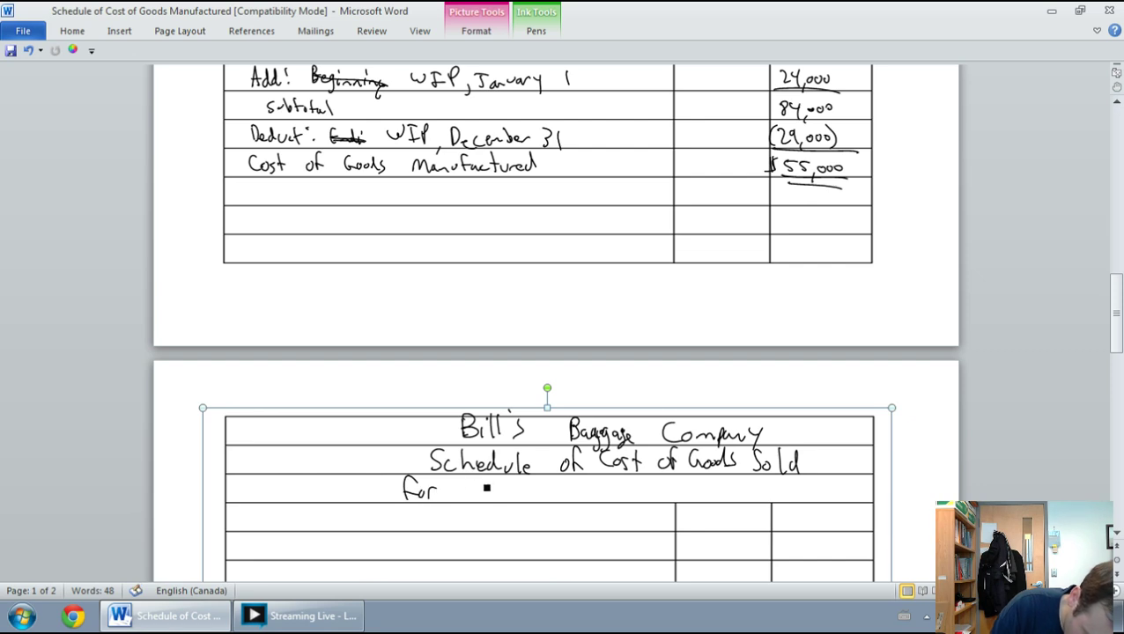
- Handwrite For the Year Ended Dec 31, 2012 in the third row
{"action": "left_click_drag", "start_coordinate": [493, 490], "coordinate": [550, 492]}
{"action": "mouse_move", "coordinate": [561, 477]}
{"action": "left_mouse_down"}
{"action": "mouse_move", "coordinate": [547, 501]}
{"action": "mouse_move", "coordinate": [653, 499]}
{"action": "left_mouse_up"}
{"action": "mouse_move", "coordinate": [663, 494]}
{"action": "left_mouse_down"}
{"action": "mouse_move", "coordinate": [659, 478]}
{"action": "mouse_move", "coordinate": [673, 499]}
{"action": "left_mouse_up"}
{"action": "mouse_move", "coordinate": [682, 493]}
{"action": "left_mouse_down"}
{"action": "mouse_move", "coordinate": [680, 478]}
{"action": "mouse_move", "coordinate": [708, 498]}
{"action": "left_mouse_up"}
{"action": "left_click_drag", "start_coordinate": [717, 493], "coordinate": [736, 499]}
{"action": "mouse_move", "coordinate": [747, 479]}
{"action": "left_mouse_down"}
{"action": "mouse_move", "coordinate": [747, 499]}
{"action": "mouse_move", "coordinate": [759, 498]}
{"action": "left_mouse_up"}
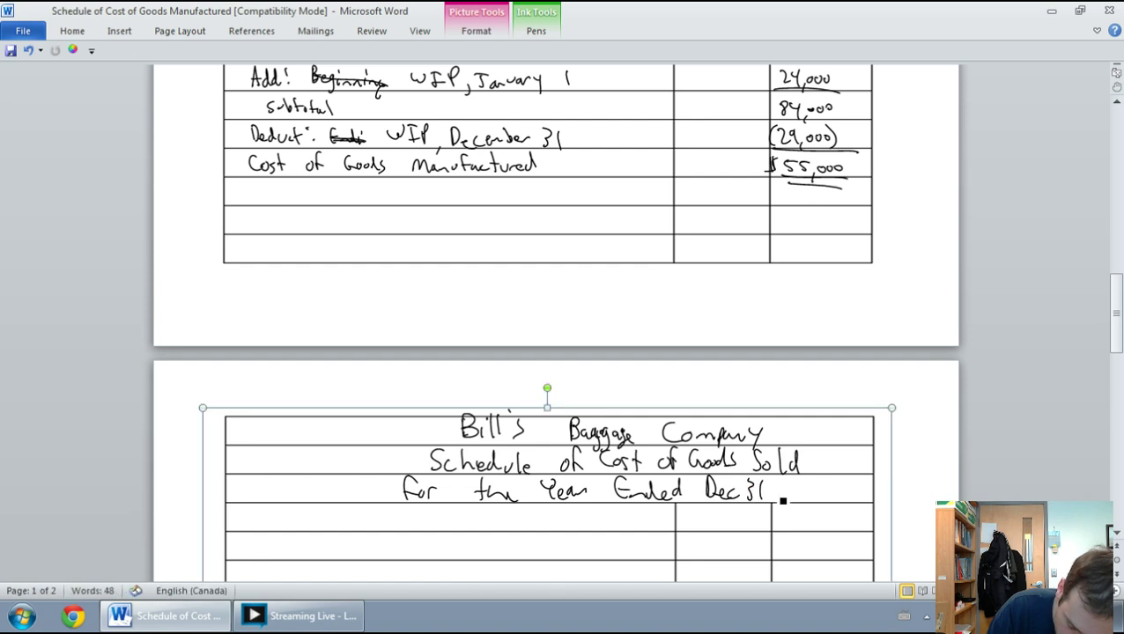
{"action": "left_click_drag", "start_coordinate": [821, 480], "coordinate": [820, 499]}
{"action": "left_click_drag", "start_coordinate": [828, 483], "coordinate": [847, 502]}
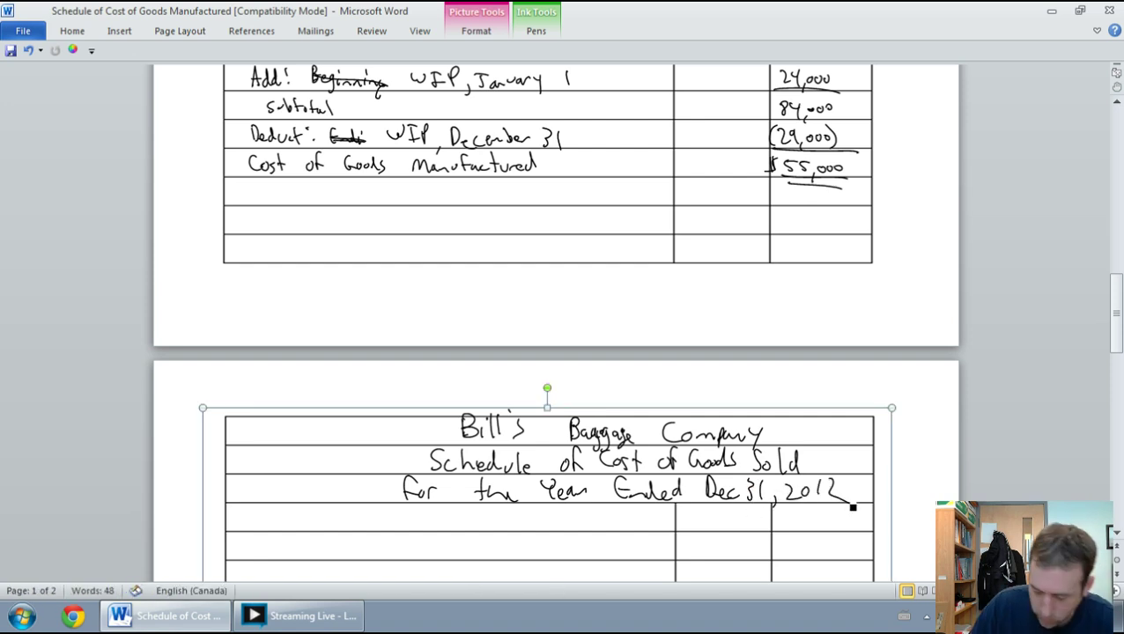
{"action": "scroll", "coordinate": [969, 353], "scroll_direction": "down", "scroll_amount": 5}
{"action": "scroll", "coordinate": [842, 493], "scroll_direction": "up", "scroll_amount": 2, "text": "ctrl"}
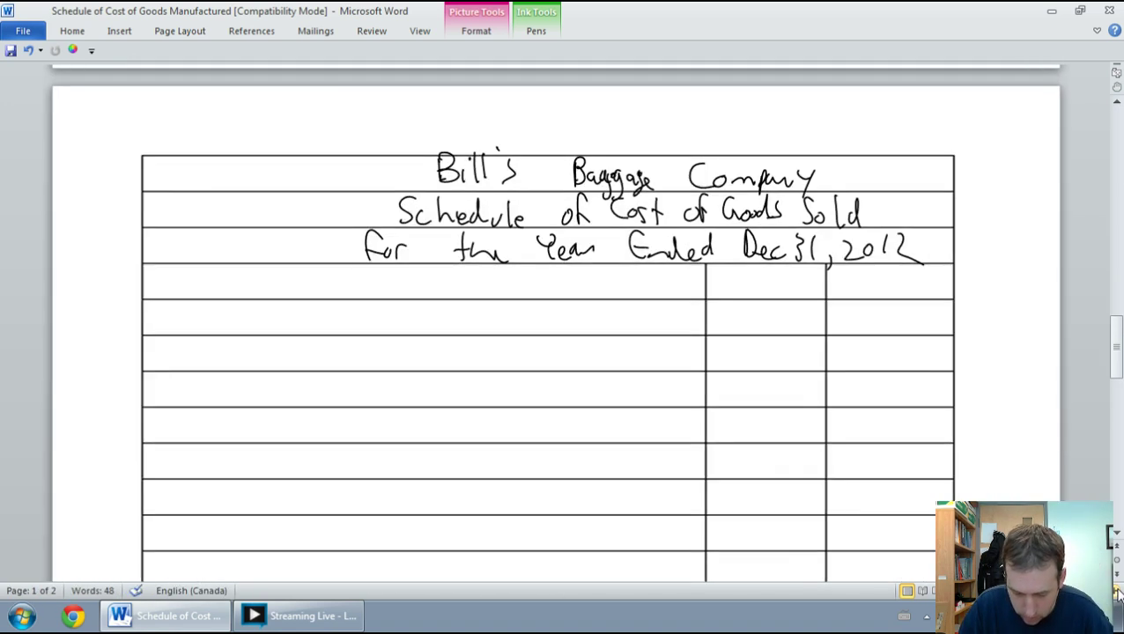
{"action": "scroll", "coordinate": [841, 494], "scroll_direction": "up", "scroll_amount": 1, "text": "ctrl"}
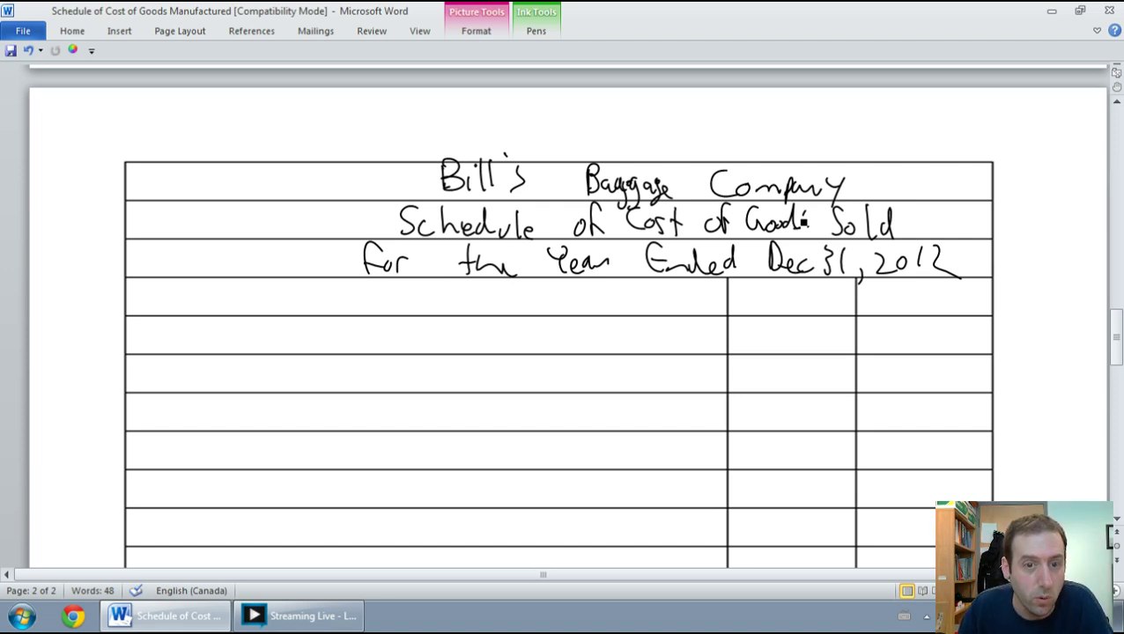
- Ink a bracket beside the January and December finished goods inventory rows in the data table
{"action": "scroll", "coordinate": [793, 259], "scroll_direction": "up", "scroll_amount": 5}
{"action": "scroll", "coordinate": [785, 257], "scroll_direction": "up", "scroll_amount": 5}
{"action": "scroll", "coordinate": [786, 258], "scroll_direction": "up", "scroll_amount": 5}
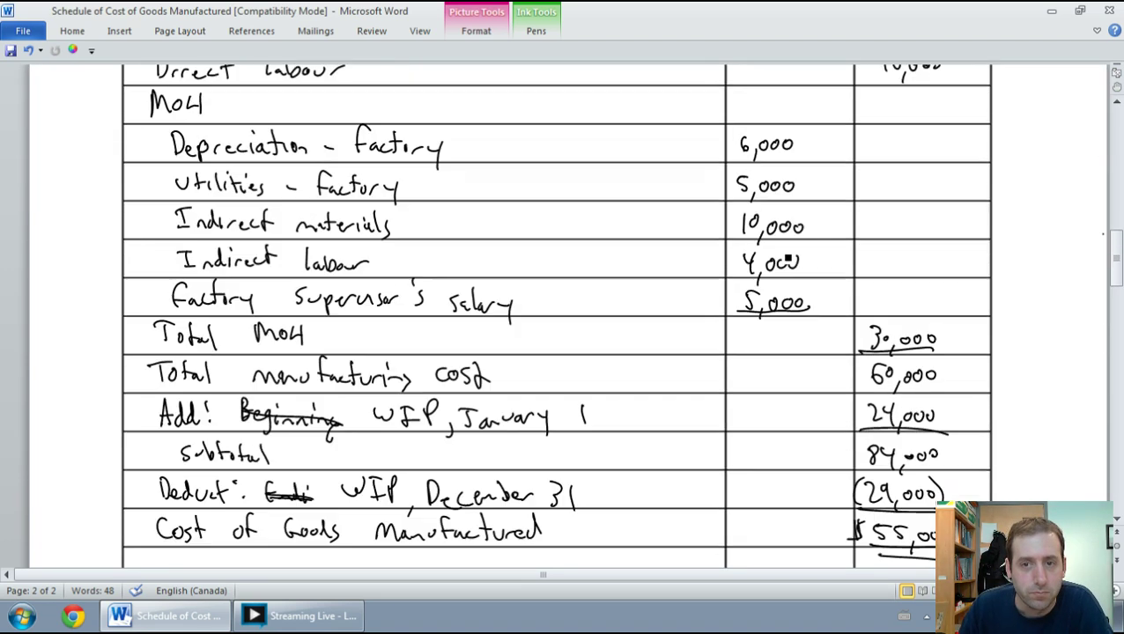
{"action": "scroll", "coordinate": [785, 257], "scroll_direction": "up", "scroll_amount": 5}
{"action": "scroll", "coordinate": [784, 257], "scroll_direction": "up", "scroll_amount": 5}
{"action": "scroll", "coordinate": [775, 258], "scroll_direction": "up", "scroll_amount": 2}
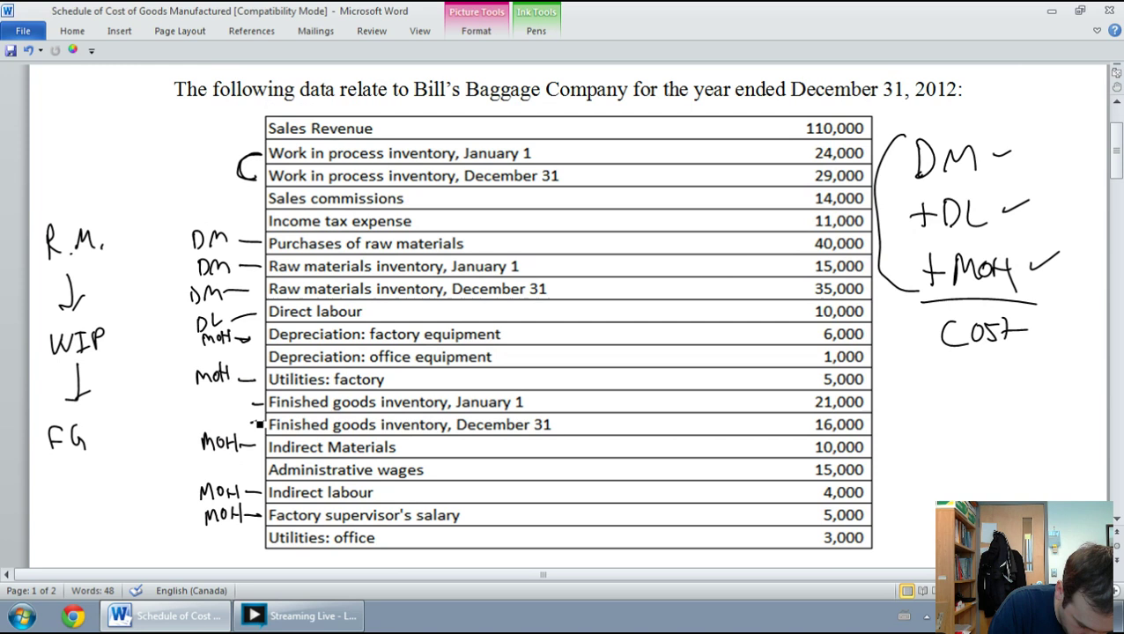
{"action": "left_click_drag", "start_coordinate": [264, 404], "coordinate": [259, 421]}
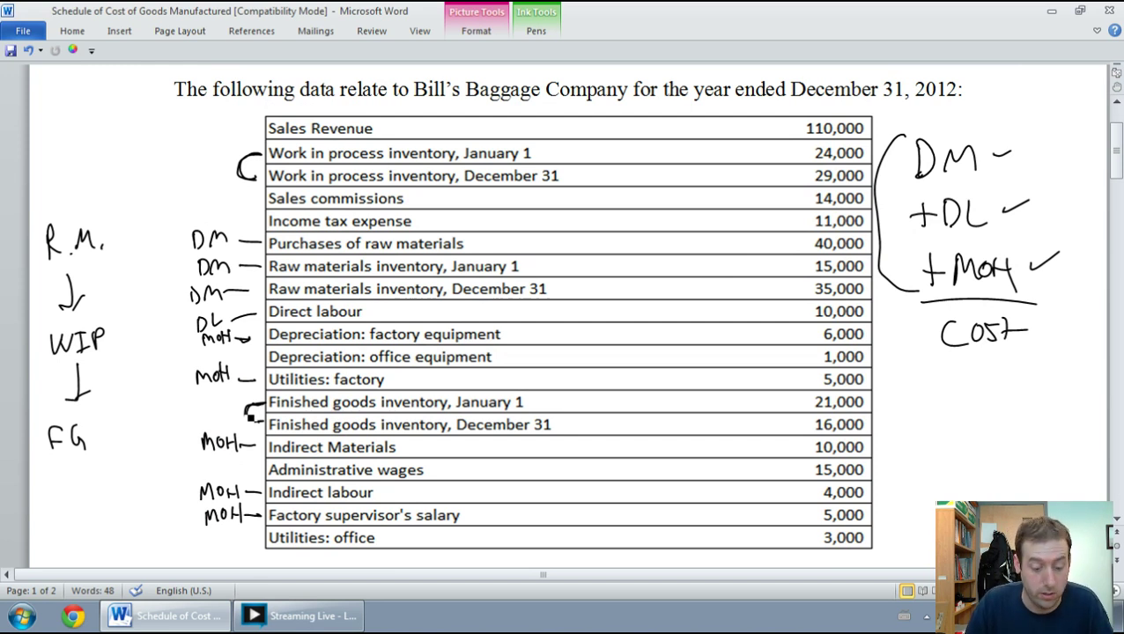
{"action": "scroll", "coordinate": [251, 413], "scroll_direction": "down", "scroll_amount": 5}
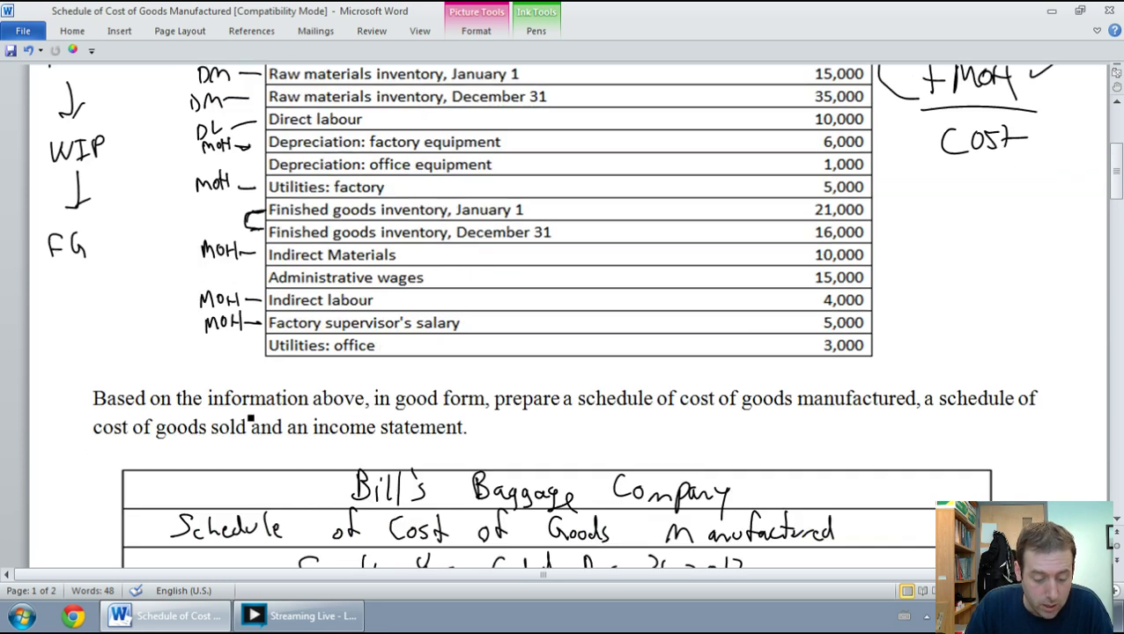
{"action": "scroll", "coordinate": [251, 413], "scroll_direction": "down", "scroll_amount": 10}
{"action": "scroll", "coordinate": [251, 414], "scroll_direction": "down", "scroll_amount": 10}
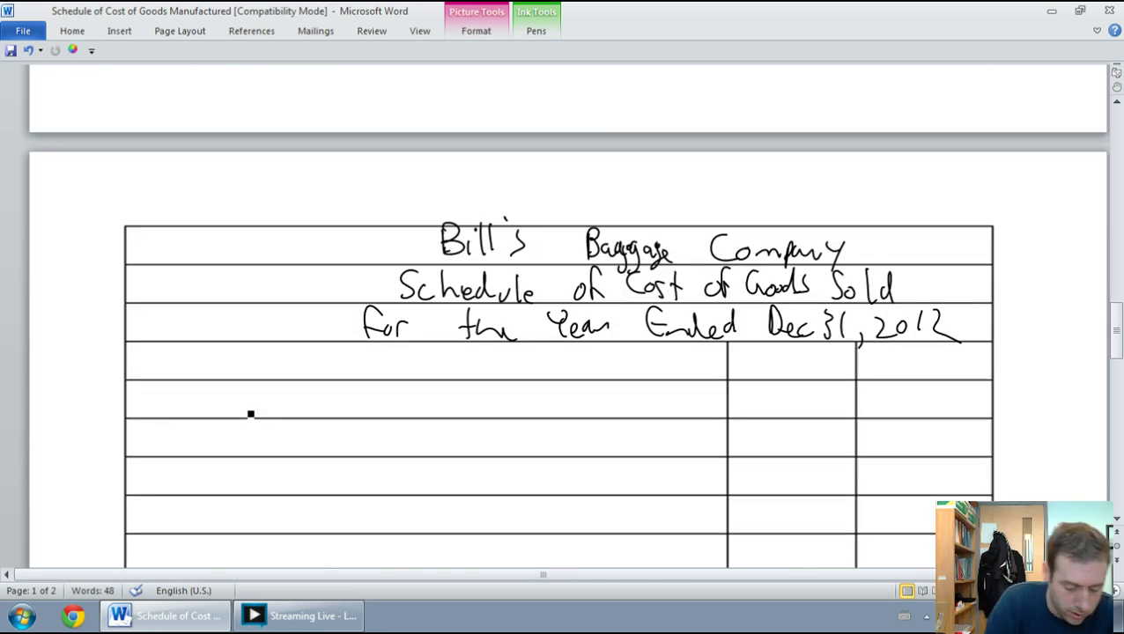
- Handwrite FG Inventory Jan 1 with the amount 21,000 in the first row
{"action": "mouse_move", "coordinate": [173, 361]}
{"action": "left_mouse_down"}
{"action": "mouse_move", "coordinate": [283, 372]}
{"action": "mouse_move", "coordinate": [309, 387]}
{"action": "left_mouse_up"}
{"action": "mouse_move", "coordinate": [352, 357]}
{"action": "left_mouse_down"}
{"action": "mouse_move", "coordinate": [362, 377]}
{"action": "mouse_move", "coordinate": [412, 377]}
{"action": "left_mouse_up"}
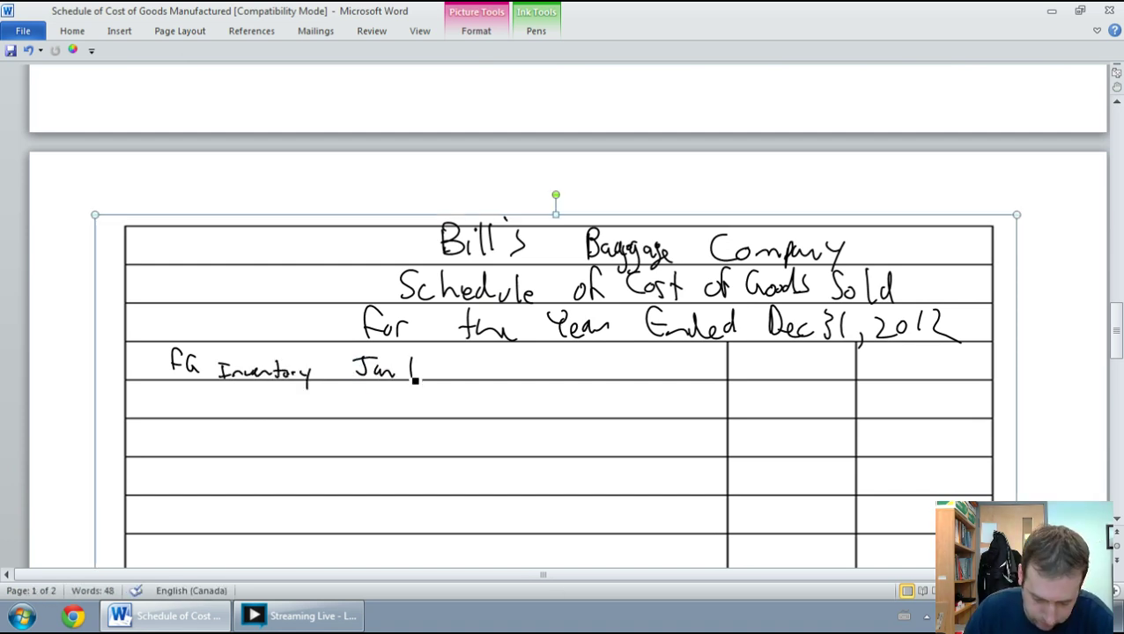
{"action": "scroll", "coordinate": [415, 380], "scroll_direction": "up", "scroll_amount": 8}
{"action": "scroll", "coordinate": [415, 379], "scroll_direction": "up", "scroll_amount": 15}
{"action": "scroll", "coordinate": [415, 380], "scroll_direction": "up", "scroll_amount": 3}
{"action": "scroll", "coordinate": [415, 380], "scroll_direction": "up", "scroll_amount": 2}
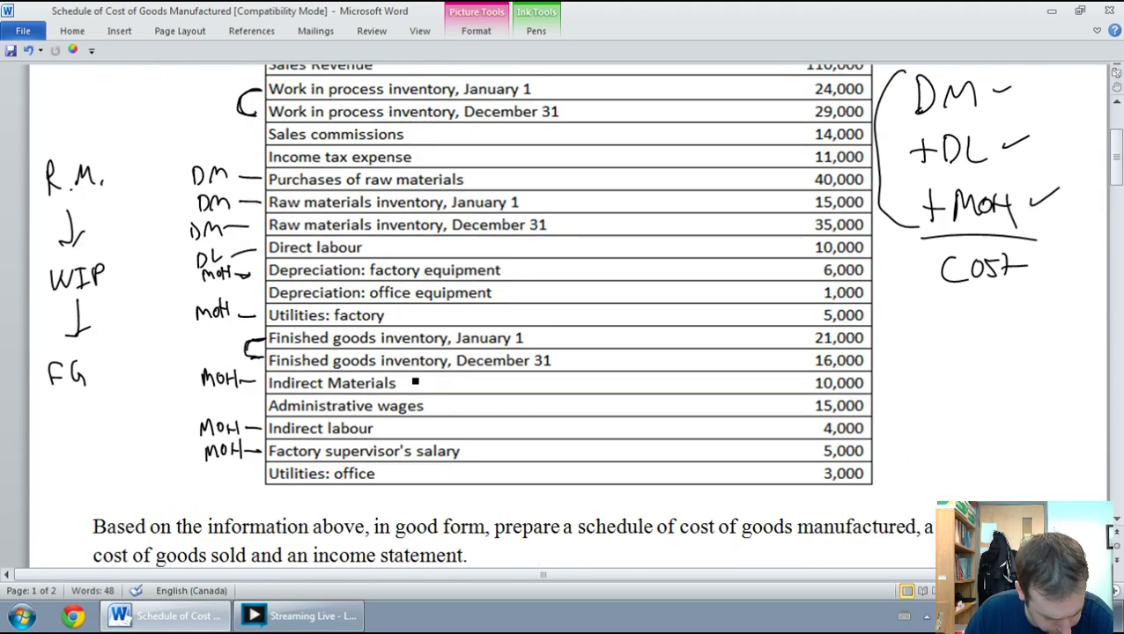
{"action": "scroll", "coordinate": [415, 382], "scroll_direction": "down", "scroll_amount": 9}
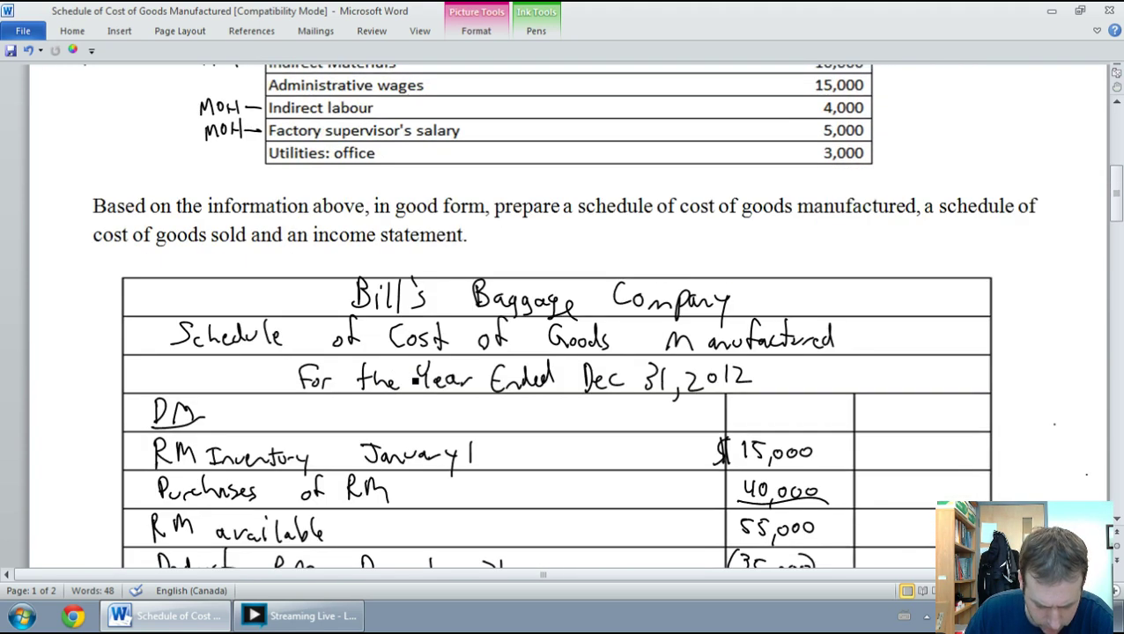
{"action": "scroll", "coordinate": [415, 382], "scroll_direction": "down", "scroll_amount": 12}
{"action": "scroll", "coordinate": [415, 380], "scroll_direction": "down", "scroll_amount": 13}
{"action": "scroll", "coordinate": [415, 380], "scroll_direction": "down", "scroll_amount": 7}
{"action": "scroll", "coordinate": [415, 380], "scroll_direction": "down", "scroll_amount": 2}
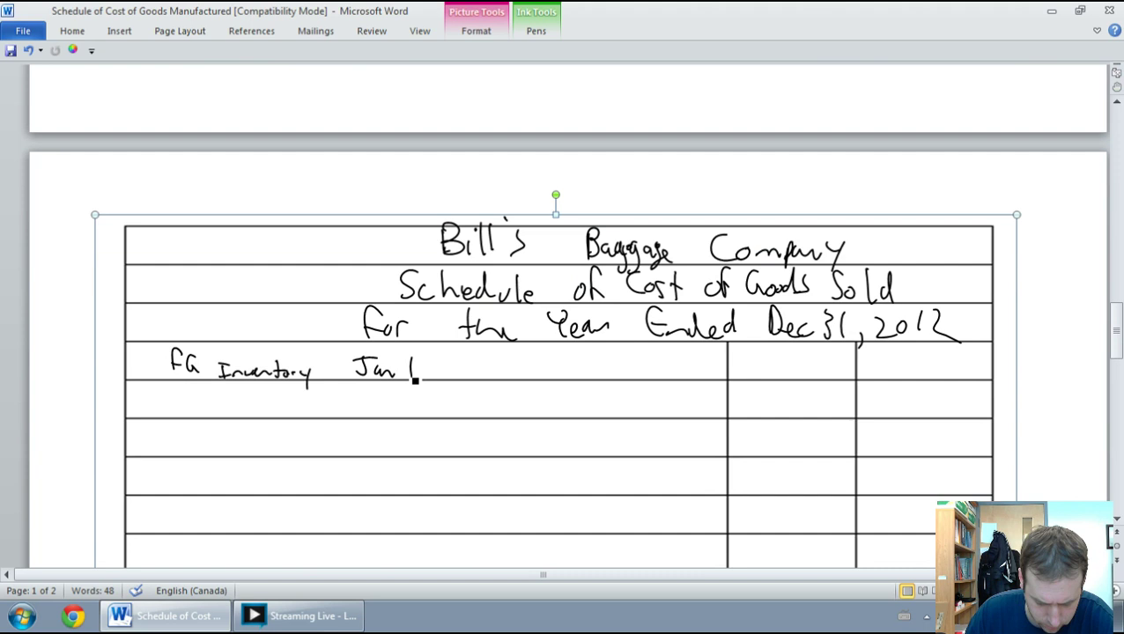
{"action": "left_click_drag", "start_coordinate": [749, 356], "coordinate": [768, 374]}
{"action": "mouse_move", "coordinate": [779, 368]}
{"action": "left_mouse_down"}
{"action": "mouse_move", "coordinate": [774, 378]}
{"action": "mouse_move", "coordinate": [812, 366]}
{"action": "left_mouse_up"}
- Handwrite Add: COGM with an underlined 55,000, checked against the page-1 total
{"action": "mouse_move", "coordinate": [166, 402]}
{"action": "left_mouse_down"}
{"action": "mouse_move", "coordinate": [256, 408]}
{"action": "mouse_move", "coordinate": [274, 395]}
{"action": "mouse_move", "coordinate": [341, 420]}
{"action": "left_mouse_up"}
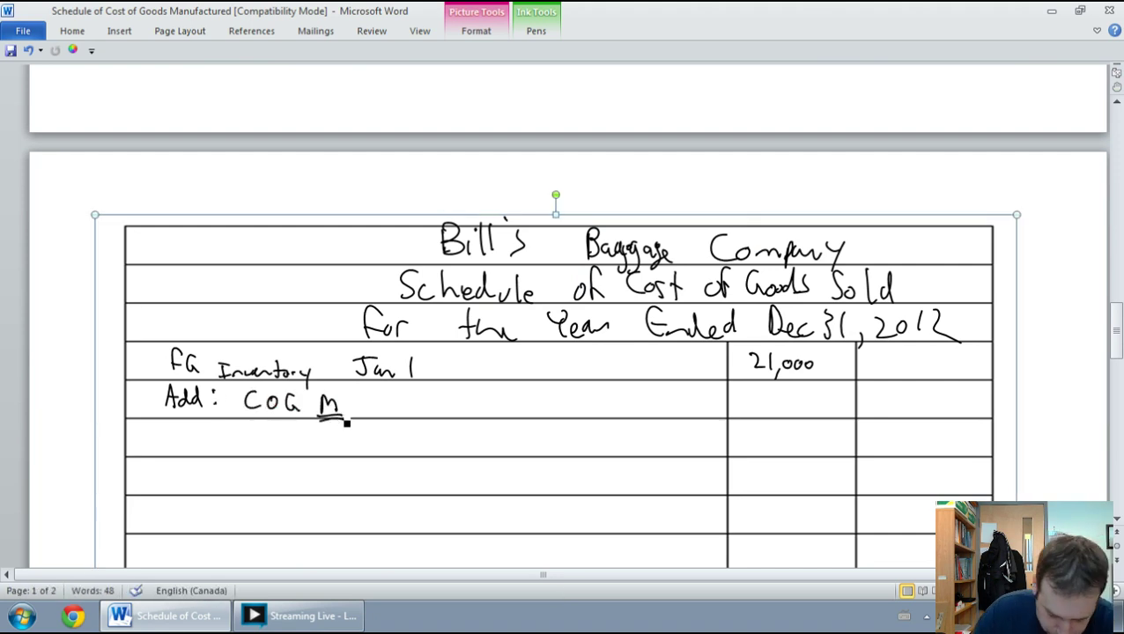
{"action": "scroll", "coordinate": [484, 397], "scroll_direction": "up", "scroll_amount": 3}
{"action": "scroll", "coordinate": [481, 394], "scroll_direction": "up", "scroll_amount": 3}
{"action": "scroll", "coordinate": [482, 393], "scroll_direction": "up", "scroll_amount": 3}
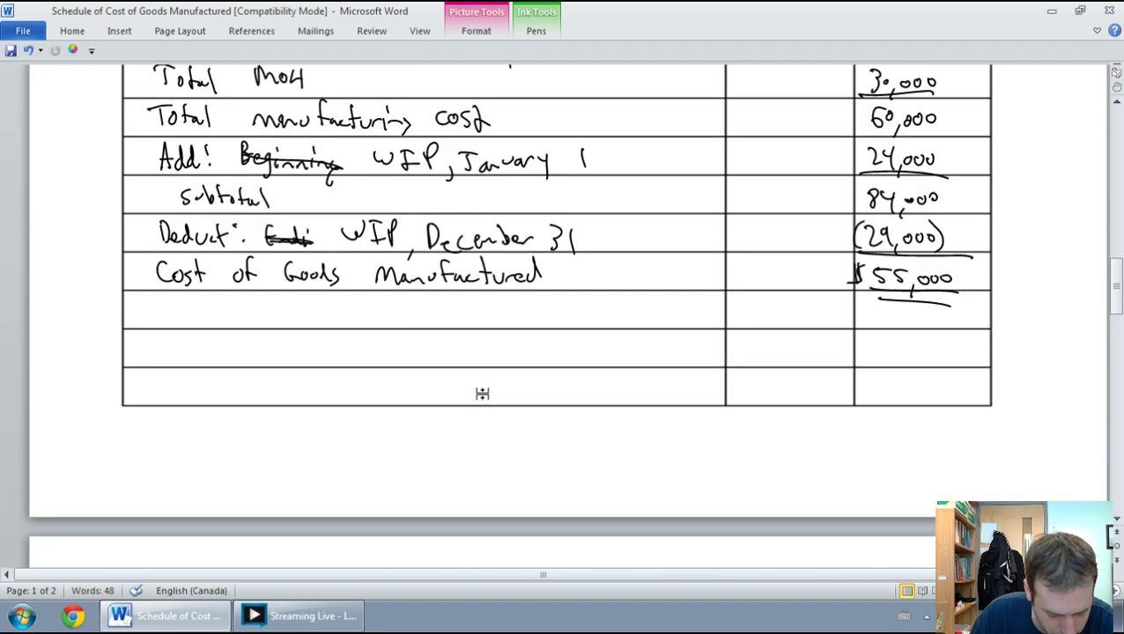
{"action": "scroll", "coordinate": [487, 398], "scroll_direction": "up", "scroll_amount": 2}
{"action": "scroll", "coordinate": [809, 401], "scroll_direction": "down", "scroll_amount": 3}
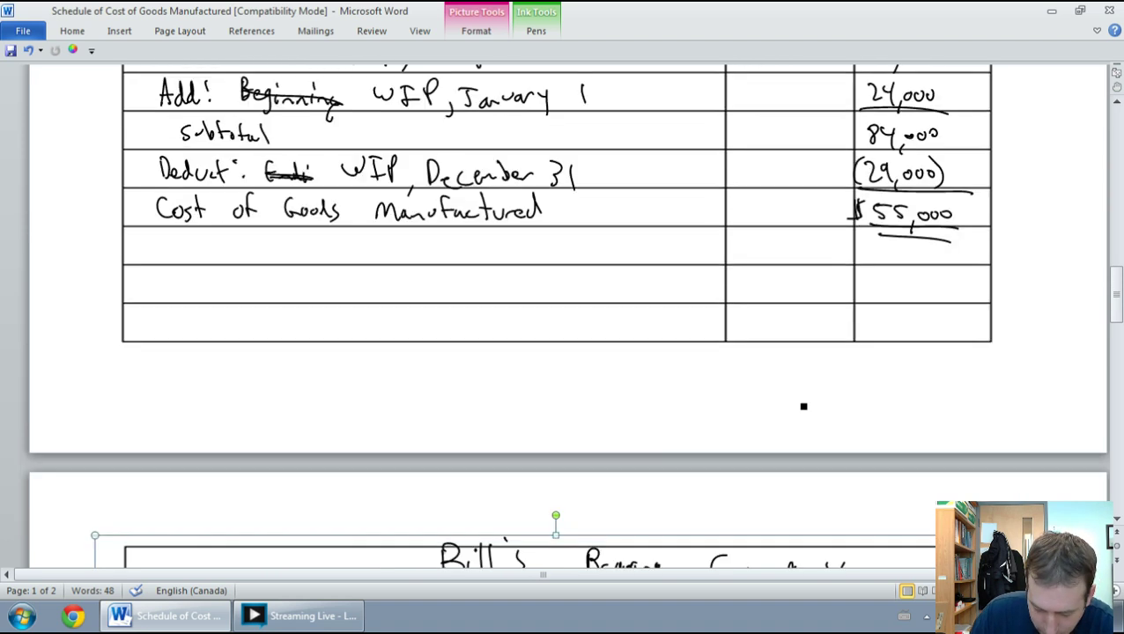
{"action": "scroll", "coordinate": [804, 405], "scroll_direction": "down", "scroll_amount": 6}
{"action": "scroll", "coordinate": [795, 409], "scroll_direction": "down", "scroll_amount": 2}
{"action": "mouse_move", "coordinate": [756, 395]}
{"action": "left_mouse_down"}
{"action": "mouse_move", "coordinate": [750, 406]}
{"action": "mouse_move", "coordinate": [830, 418]}
{"action": "left_mouse_up"}
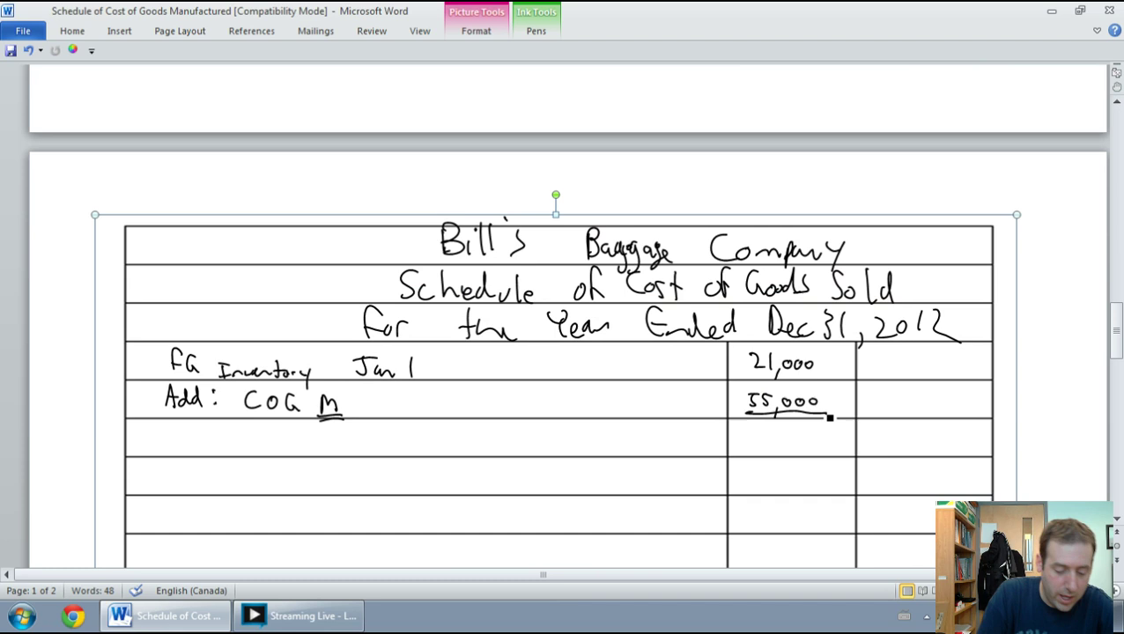
- Handwrite Goods available for Sale with the amount 76,000
{"action": "mouse_move", "coordinate": [176, 428]}
{"action": "left_mouse_down"}
{"action": "mouse_move", "coordinate": [172, 449]}
{"action": "mouse_move", "coordinate": [193, 432]}
{"action": "mouse_move", "coordinate": [264, 449]}
{"action": "mouse_move", "coordinate": [365, 441]}
{"action": "mouse_move", "coordinate": [432, 450]}
{"action": "mouse_move", "coordinate": [440, 432]}
{"action": "mouse_move", "coordinate": [453, 449]}
{"action": "left_mouse_up"}
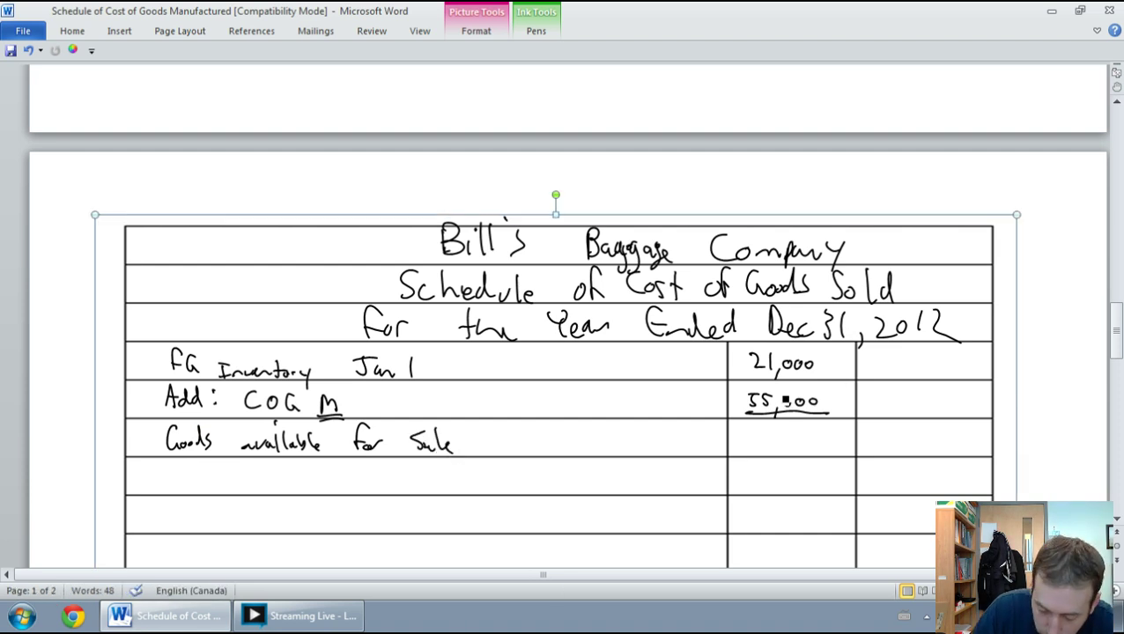
{"action": "mouse_move", "coordinate": [744, 428]}
{"action": "left_mouse_down"}
{"action": "mouse_move", "coordinate": [750, 445]}
{"action": "mouse_move", "coordinate": [762, 444]}
{"action": "left_mouse_up"}
{"action": "left_click_drag", "start_coordinate": [775, 448], "coordinate": [802, 438]}
{"action": "left_click_drag", "start_coordinate": [811, 438], "coordinate": [811, 444]}
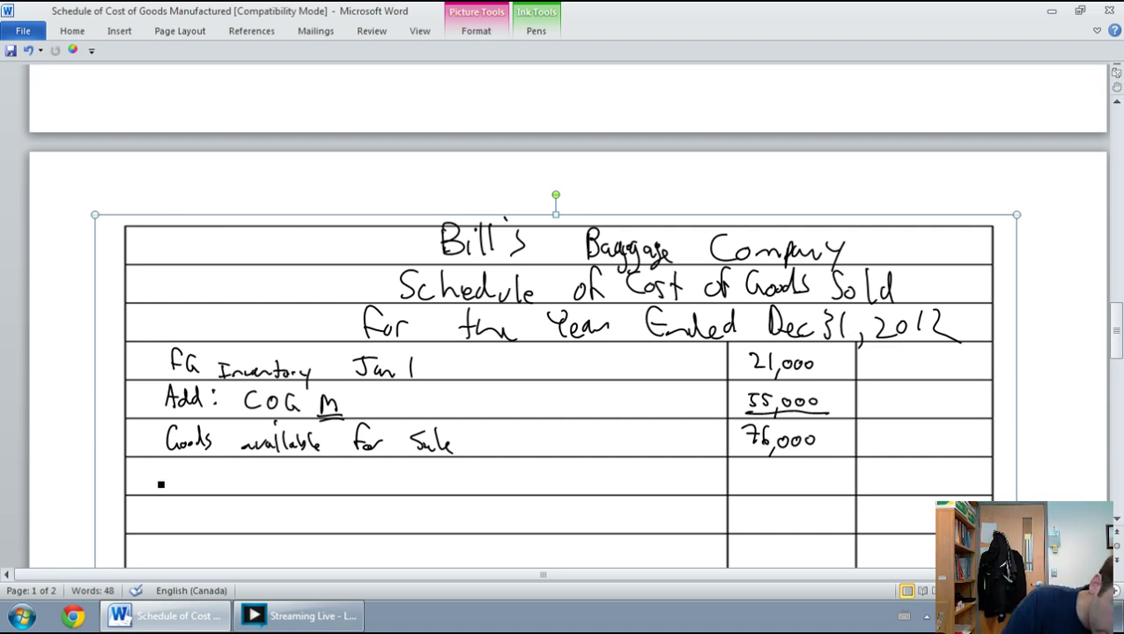
- Handwrite the label Deduct: FG Inventory Dec 31 in the next row
{"action": "mouse_move", "coordinate": [160, 467]}
{"action": "left_mouse_down"}
{"action": "mouse_move", "coordinate": [161, 484]}
{"action": "mouse_move", "coordinate": [217, 483]}
{"action": "left_mouse_up"}
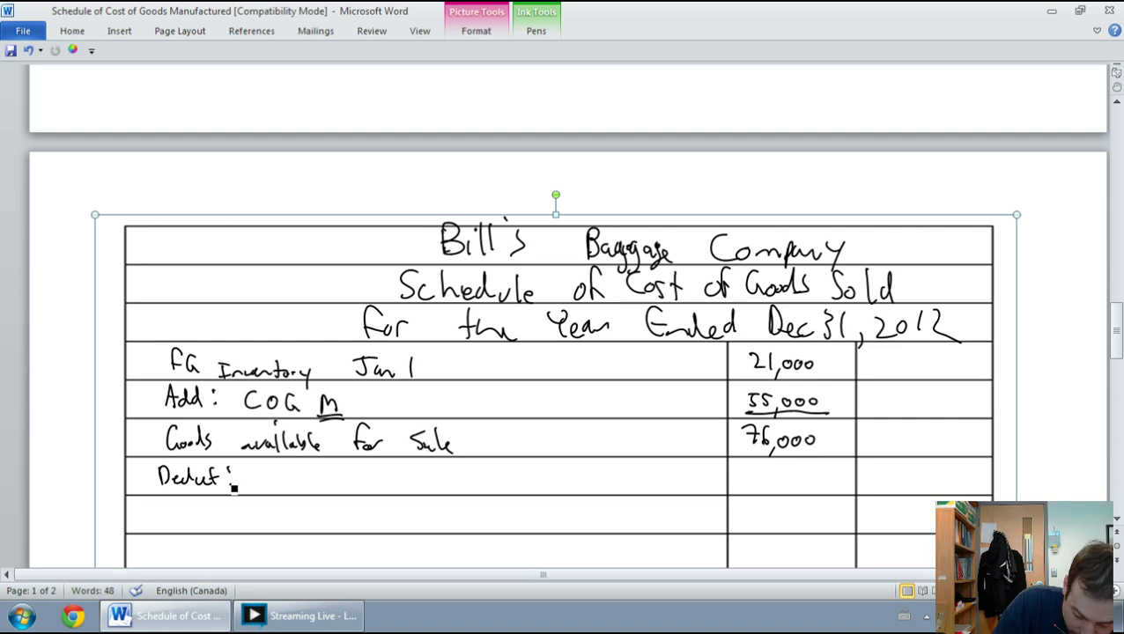
{"action": "mouse_move", "coordinate": [260, 467]}
{"action": "left_mouse_down"}
{"action": "mouse_move", "coordinate": [264, 484]}
{"action": "mouse_move", "coordinate": [372, 497]}
{"action": "mouse_move", "coordinate": [389, 488]}
{"action": "mouse_move", "coordinate": [402, 498]}
{"action": "left_mouse_up"}
{"action": "mouse_move", "coordinate": [428, 466]}
{"action": "left_mouse_down"}
{"action": "mouse_move", "coordinate": [437, 483]}
{"action": "mouse_move", "coordinate": [492, 490]}
{"action": "left_mouse_up"}
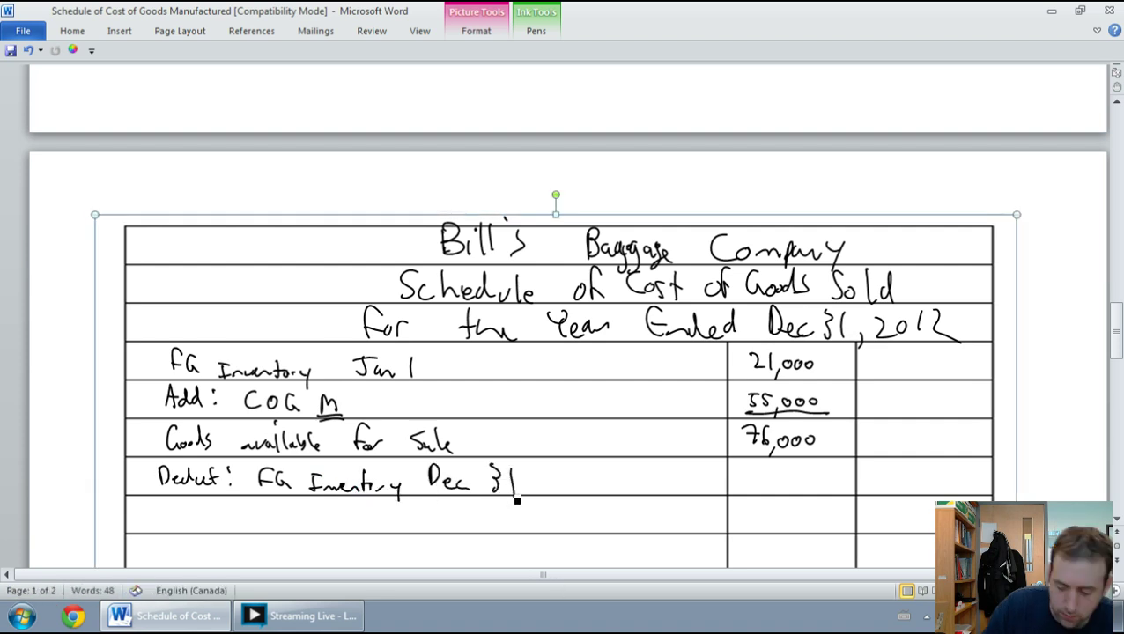
- Write the deducted ending inventory as an underlined (16,000)
{"action": "scroll", "coordinate": [517, 501], "scroll_direction": "up", "scroll_amount": 8}
{"action": "scroll", "coordinate": [517, 500], "scroll_direction": "up", "scroll_amount": 20}
{"action": "scroll", "coordinate": [517, 500], "scroll_direction": "down", "scroll_amount": 4}
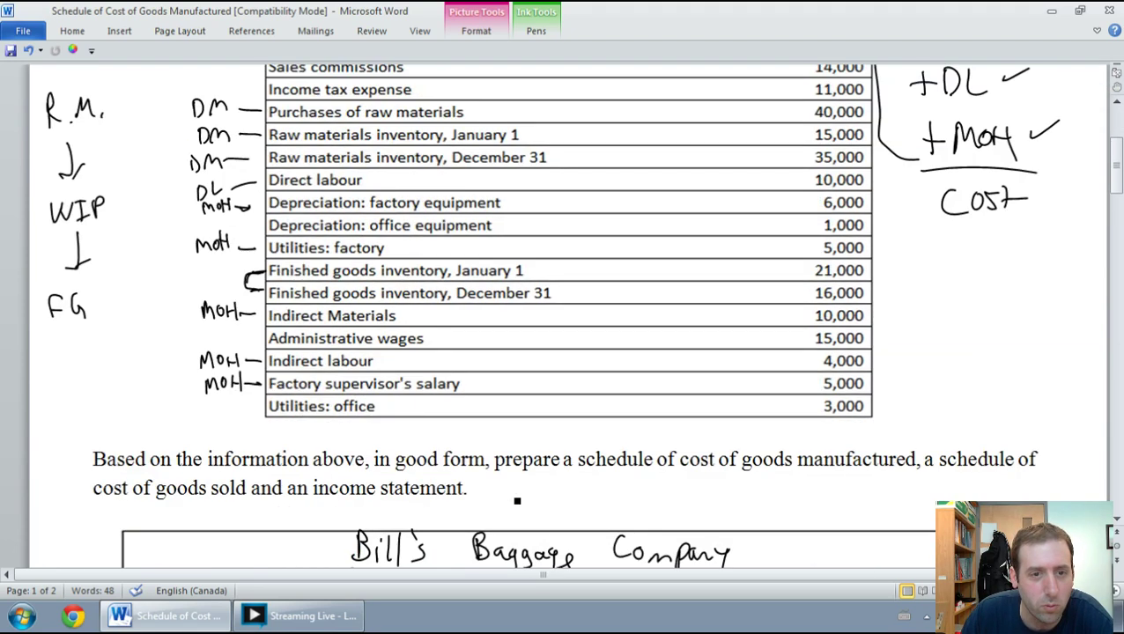
{"action": "scroll", "coordinate": [517, 500], "scroll_direction": "down", "scroll_amount": 10}
{"action": "scroll", "coordinate": [517, 500], "scroll_direction": "down", "scroll_amount": 12}
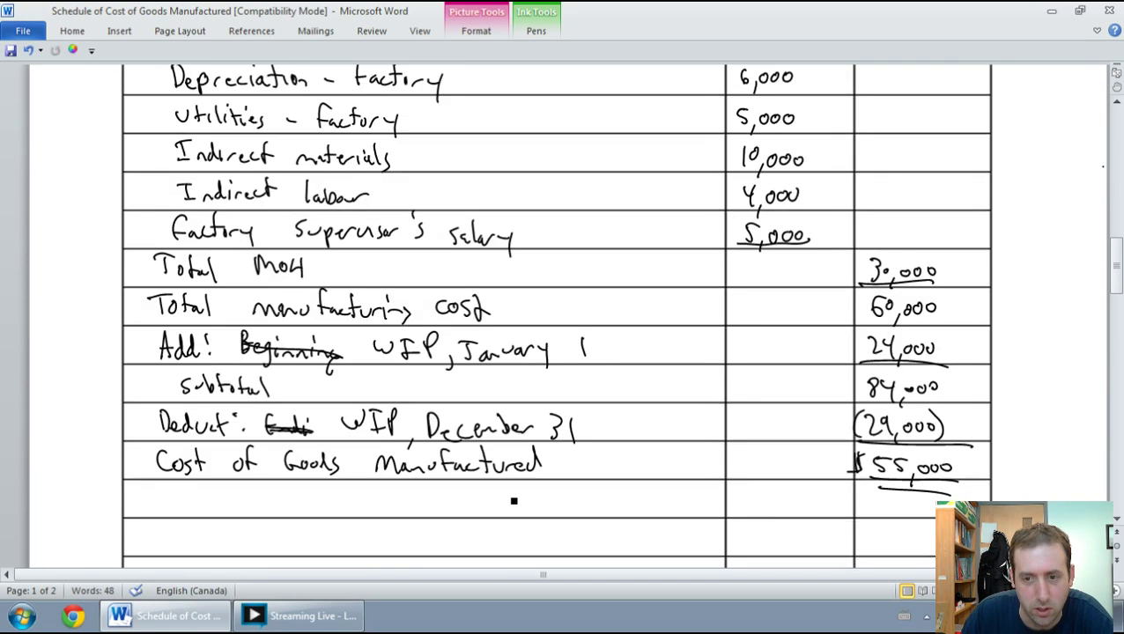
{"action": "scroll", "coordinate": [517, 500], "scroll_direction": "down", "scroll_amount": 7}
{"action": "scroll", "coordinate": [514, 500], "scroll_direction": "down", "scroll_amount": 5}
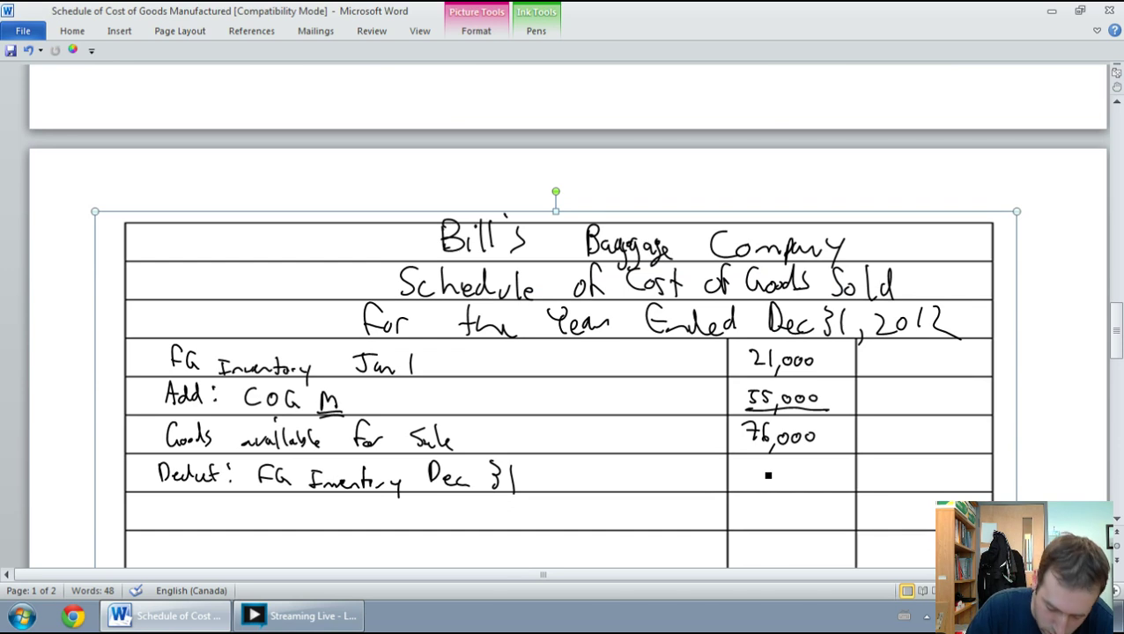
{"action": "mouse_move", "coordinate": [750, 462]}
{"action": "left_mouse_down"}
{"action": "mouse_move", "coordinate": [748, 485]}
{"action": "mouse_move", "coordinate": [766, 478]}
{"action": "left_mouse_up"}
{"action": "left_click_drag", "start_coordinate": [774, 478], "coordinate": [805, 480]}
{"action": "left_click_drag", "start_coordinate": [816, 463], "coordinate": [819, 490]}
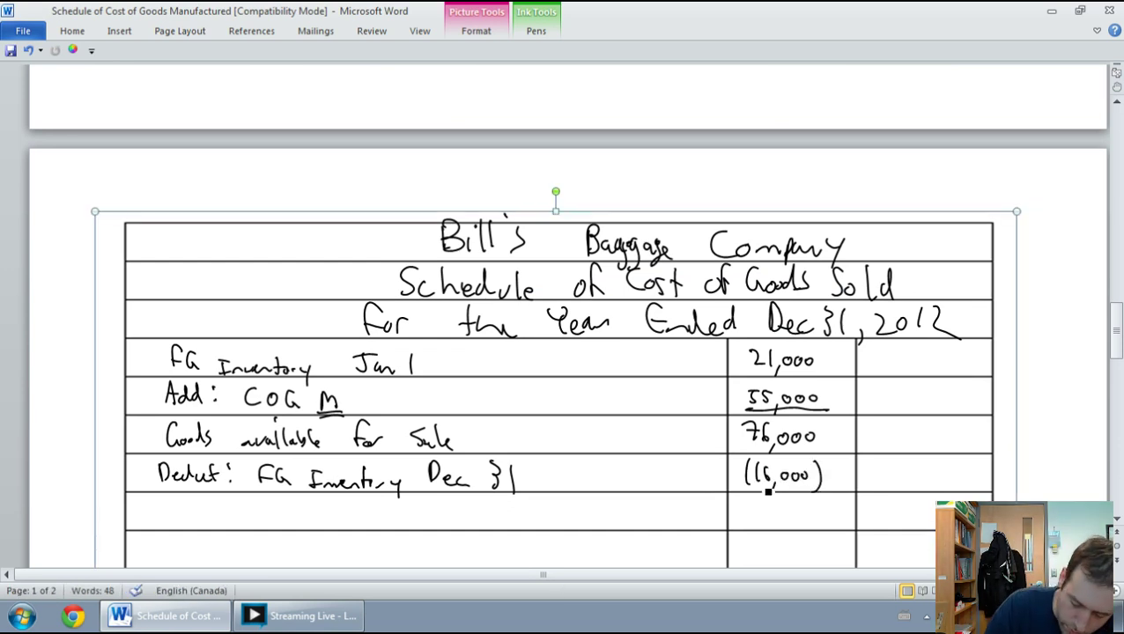
{"action": "left_click_drag", "start_coordinate": [740, 487], "coordinate": [832, 488]}
- Handwrite the Cost of Goods Sold row with an underlined 60,000
{"action": "mouse_move", "coordinate": [172, 504]}
{"action": "left_mouse_down"}
{"action": "mouse_move", "coordinate": [169, 524]}
{"action": "mouse_move", "coordinate": [222, 523]}
{"action": "left_mouse_up"}
{"action": "left_click_drag", "start_coordinate": [215, 508], "coordinate": [241, 510]}
{"action": "mouse_move", "coordinate": [260, 499]}
{"action": "left_mouse_down"}
{"action": "mouse_move", "coordinate": [253, 525]}
{"action": "mouse_move", "coordinate": [262, 511]}
{"action": "mouse_move", "coordinate": [325, 516]}
{"action": "mouse_move", "coordinate": [339, 499]}
{"action": "mouse_move", "coordinate": [338, 522]}
{"action": "mouse_move", "coordinate": [366, 521]}
{"action": "left_mouse_up"}
{"action": "left_click_drag", "start_coordinate": [385, 510], "coordinate": [393, 522]}
{"action": "left_click_drag", "start_coordinate": [404, 512], "coordinate": [401, 520]}
{"action": "left_click_drag", "start_coordinate": [407, 502], "coordinate": [408, 523]}
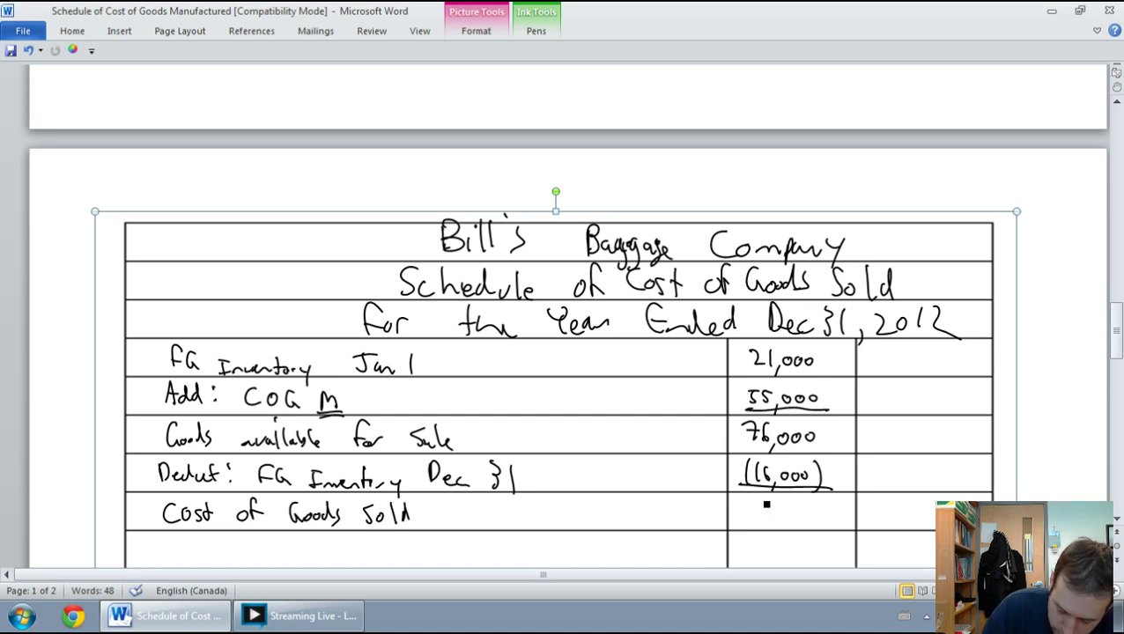
{"action": "left_click_drag", "start_coordinate": [787, 506], "coordinate": [800, 509]}
{"action": "left_click_drag", "start_coordinate": [816, 506], "coordinate": [814, 509]}
{"action": "mouse_move", "coordinate": [742, 524]}
{"action": "left_mouse_down"}
{"action": "mouse_move", "coordinate": [823, 521]}
{"action": "mouse_move", "coordinate": [829, 534]}
{"action": "left_mouse_up"}
{"action": "key", "text": "Escape"}
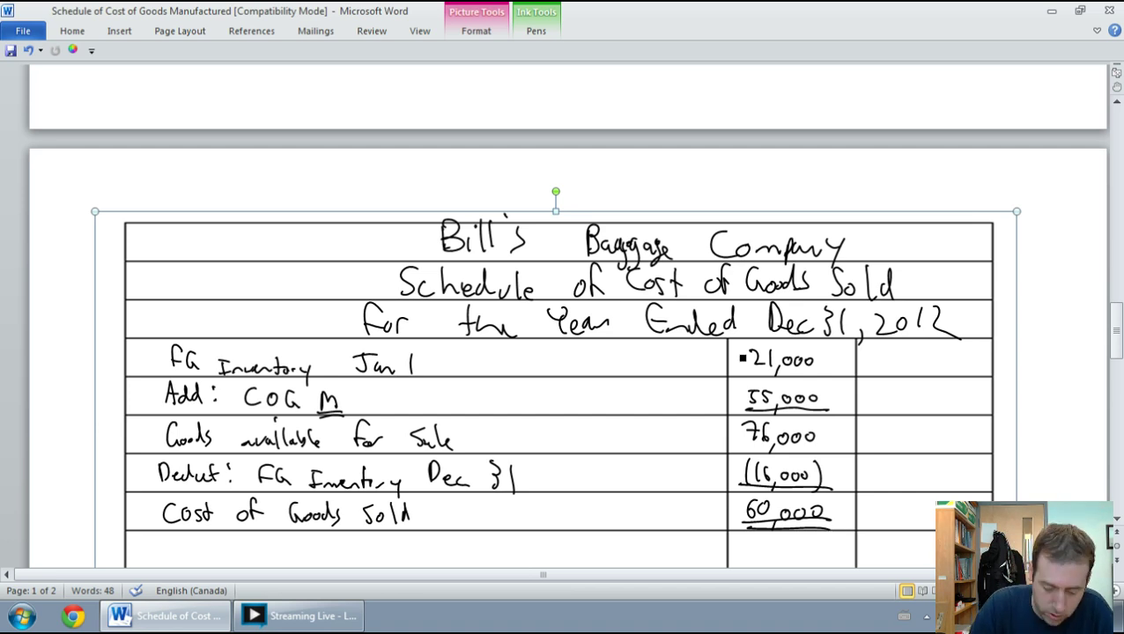
- Add dollar signs before 21,000 and 60,000
{"action": "left_click_drag", "start_coordinate": [740, 349], "coordinate": [731, 369]}
{"action": "left_click_drag", "start_coordinate": [738, 500], "coordinate": [731, 525]}
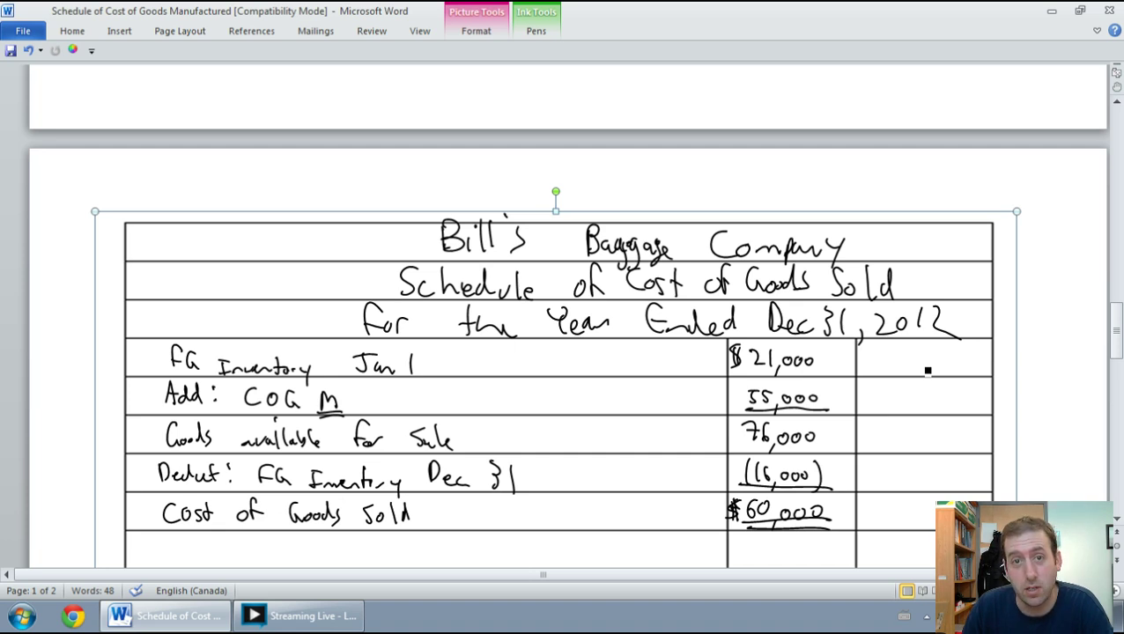
{"action": "scroll", "coordinate": [928, 371], "scroll_direction": "down", "scroll_amount": 3}
{"action": "scroll", "coordinate": [928, 371], "scroll_direction": "down", "scroll_amount": 3}
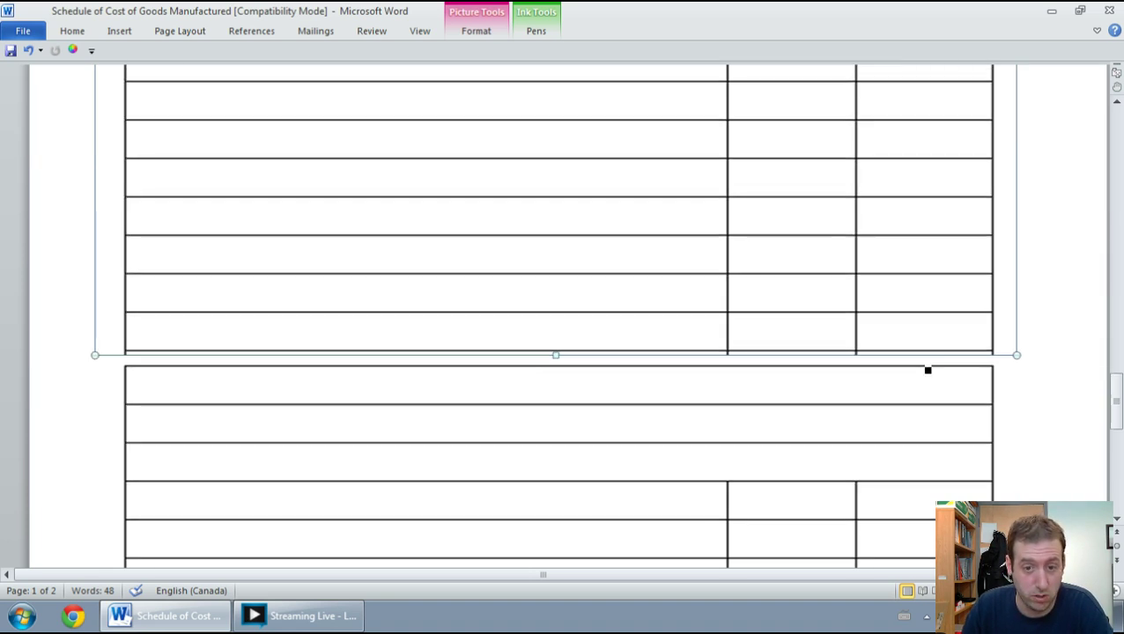
- Handwrite Bill's Baggage Company and Income Statement in the new table's top two rows
{"action": "scroll", "coordinate": [925, 369], "scroll_direction": "down", "scroll_amount": 2}
{"action": "scroll", "coordinate": [922, 368], "scroll_direction": "down", "scroll_amount": 1}
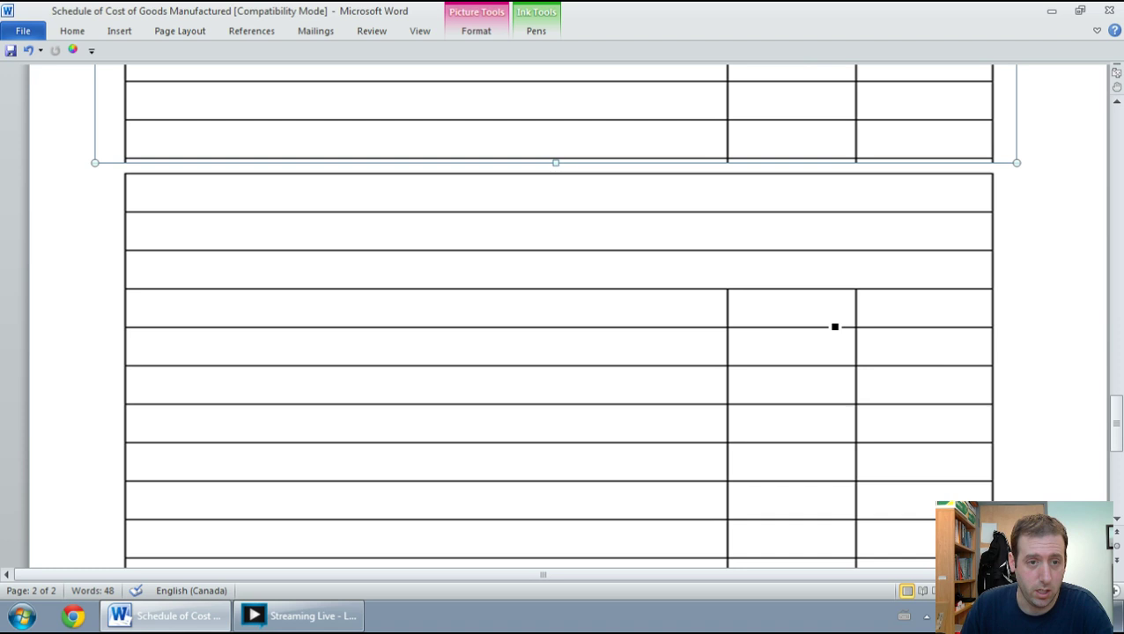
{"action": "mouse_move", "coordinate": [376, 191]}
{"action": "left_mouse_down"}
{"action": "mouse_move", "coordinate": [405, 208]}
{"action": "mouse_move", "coordinate": [554, 215]}
{"action": "left_mouse_up"}
{"action": "left_click_drag", "start_coordinate": [595, 183], "coordinate": [590, 206]}
{"action": "mouse_move", "coordinate": [603, 199]}
{"action": "left_mouse_down"}
{"action": "mouse_move", "coordinate": [647, 213]}
{"action": "mouse_move", "coordinate": [676, 207]}
{"action": "mouse_move", "coordinate": [675, 218]}
{"action": "left_mouse_up"}
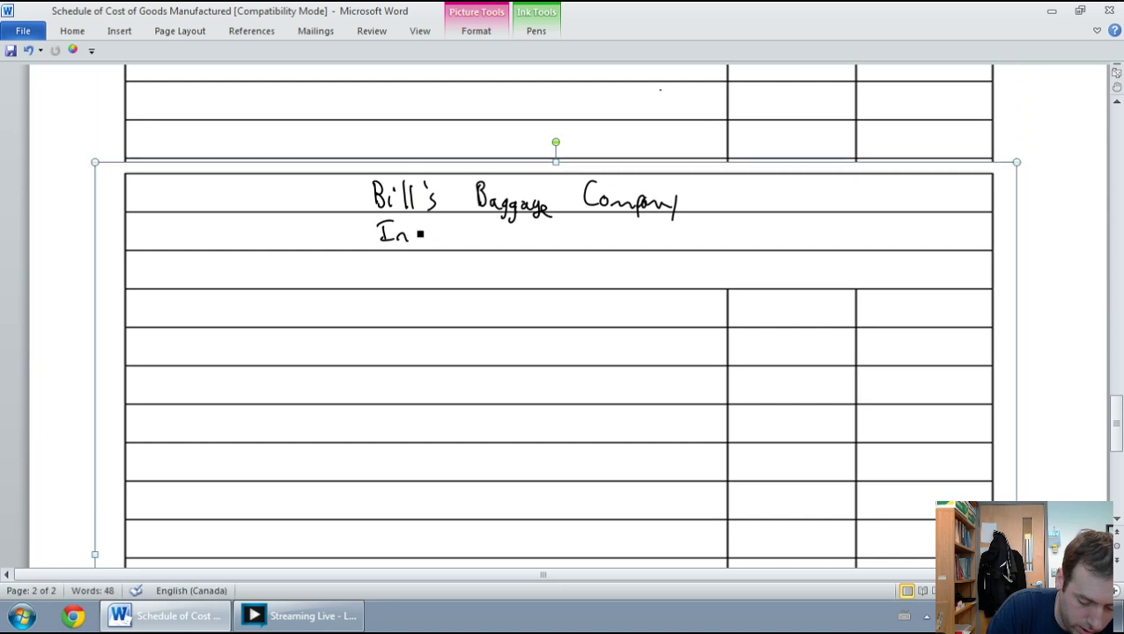
{"action": "mouse_move", "coordinate": [509, 226]}
{"action": "left_mouse_down"}
{"action": "mouse_move", "coordinate": [499, 244]}
{"action": "mouse_move", "coordinate": [517, 243]}
{"action": "left_mouse_up"}
{"action": "mouse_move", "coordinate": [509, 232]}
{"action": "left_mouse_down"}
{"action": "mouse_move", "coordinate": [579, 248]}
{"action": "mouse_move", "coordinate": [612, 237]}
{"action": "left_mouse_up"}
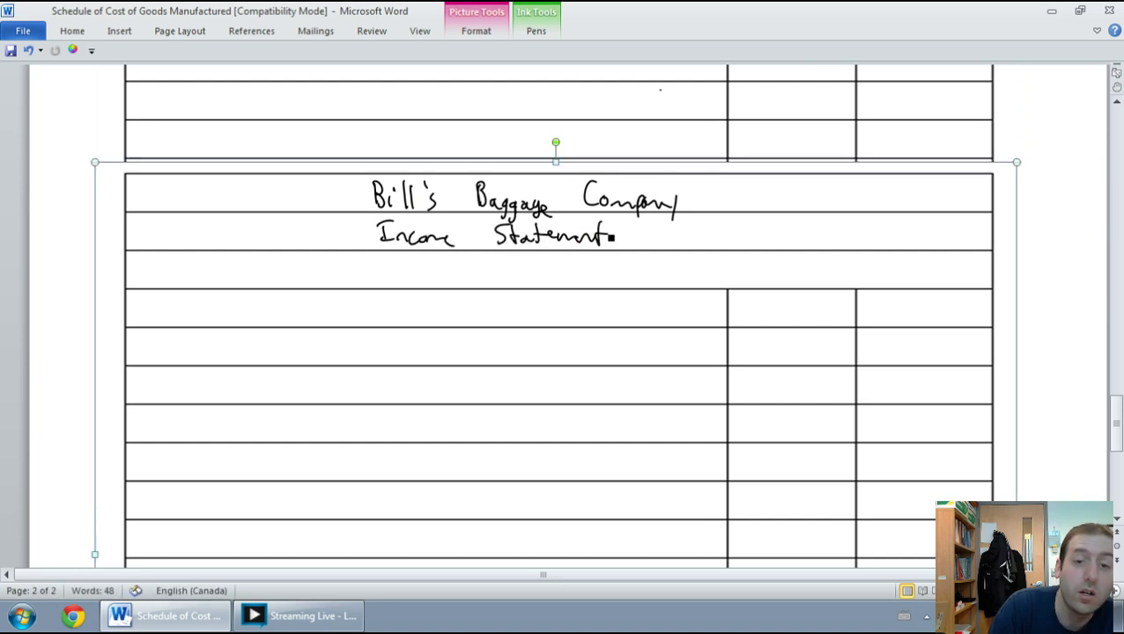
- Write For the Year Ended Dec 31, 2012, then start a Sales – COGS margin note
{"action": "mouse_move", "coordinate": [363, 256]}
{"action": "left_mouse_down"}
{"action": "mouse_move", "coordinate": [358, 273]}
{"action": "mouse_move", "coordinate": [403, 282]}
{"action": "mouse_move", "coordinate": [544, 282]}
{"action": "mouse_move", "coordinate": [594, 262]}
{"action": "mouse_move", "coordinate": [656, 282]}
{"action": "left_mouse_up"}
{"action": "mouse_move", "coordinate": [662, 271]}
{"action": "left_mouse_down"}
{"action": "mouse_move", "coordinate": [661, 282]}
{"action": "mouse_move", "coordinate": [695, 293]}
{"action": "mouse_move", "coordinate": [719, 280]}
{"action": "left_mouse_up"}
{"action": "left_click_drag", "start_coordinate": [727, 263], "coordinate": [738, 280]}
{"action": "left_click_drag", "start_coordinate": [745, 265], "coordinate": [757, 280]}
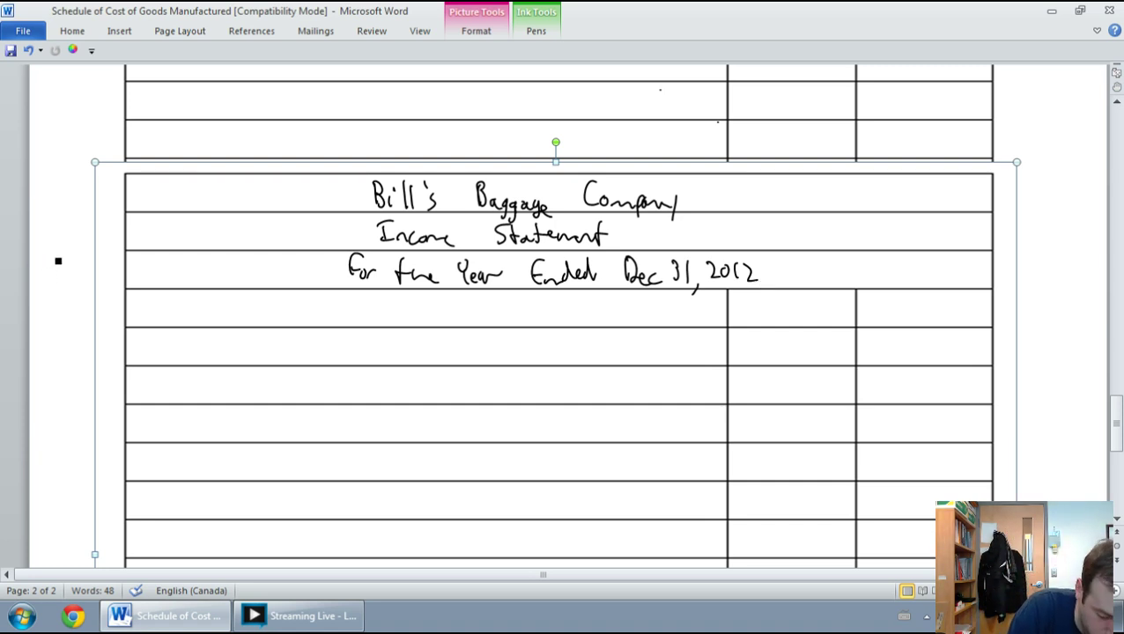
{"action": "mouse_move", "coordinate": [52, 259]}
{"action": "left_mouse_down"}
{"action": "mouse_move", "coordinate": [73, 270]}
{"action": "mouse_move", "coordinate": [47, 299]}
{"action": "mouse_move", "coordinate": [68, 303]}
{"action": "left_mouse_up"}
{"action": "mouse_move", "coordinate": [76, 293]}
{"action": "left_mouse_down"}
{"action": "mouse_move", "coordinate": [92, 299]}
{"action": "mouse_move", "coordinate": [51, 358]}
{"action": "mouse_move", "coordinate": [102, 366]}
{"action": "left_mouse_up"}
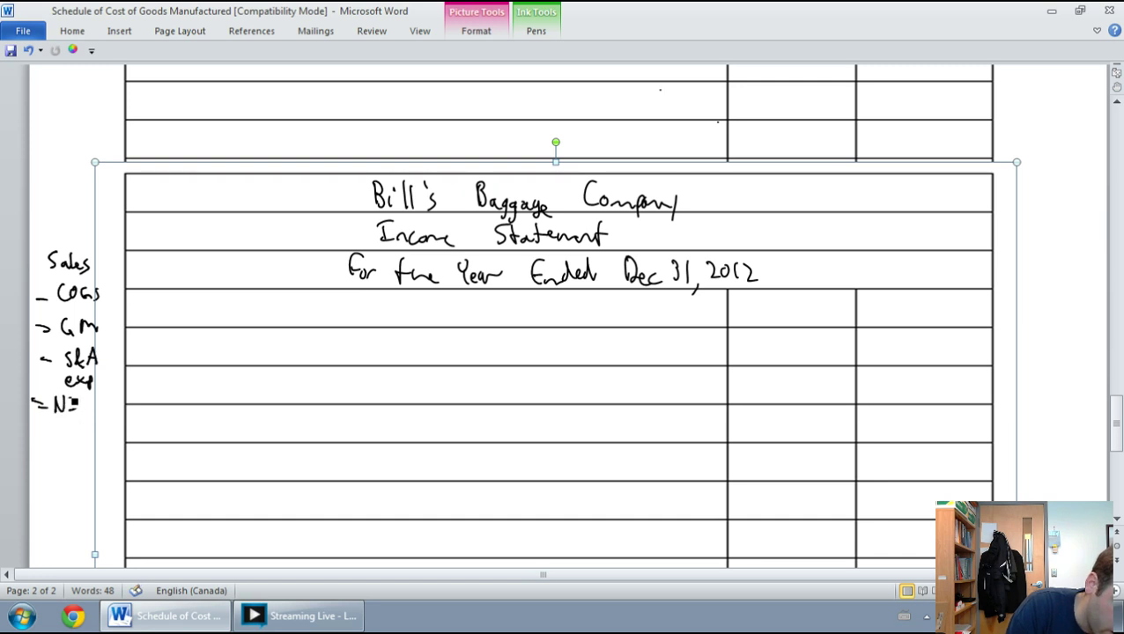
- Extend the margin outline with NI before taxes, – taxes and = NI
{"action": "left_click_drag", "start_coordinate": [108, 402], "coordinate": [115, 407]}
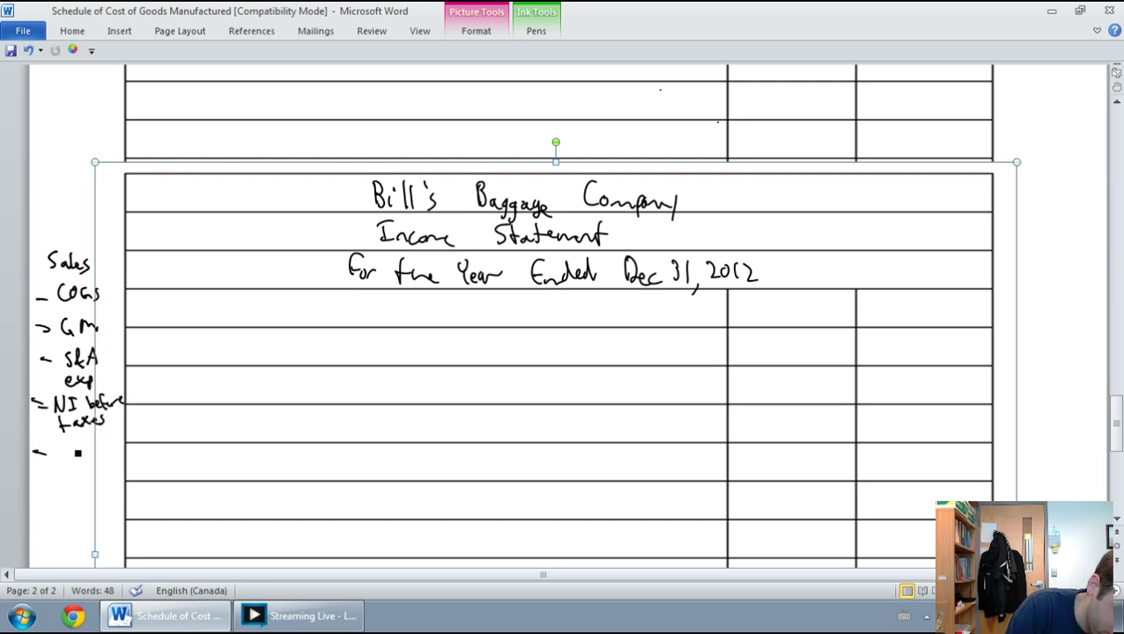
{"action": "left_click_drag", "start_coordinate": [74, 444], "coordinate": [81, 451]}
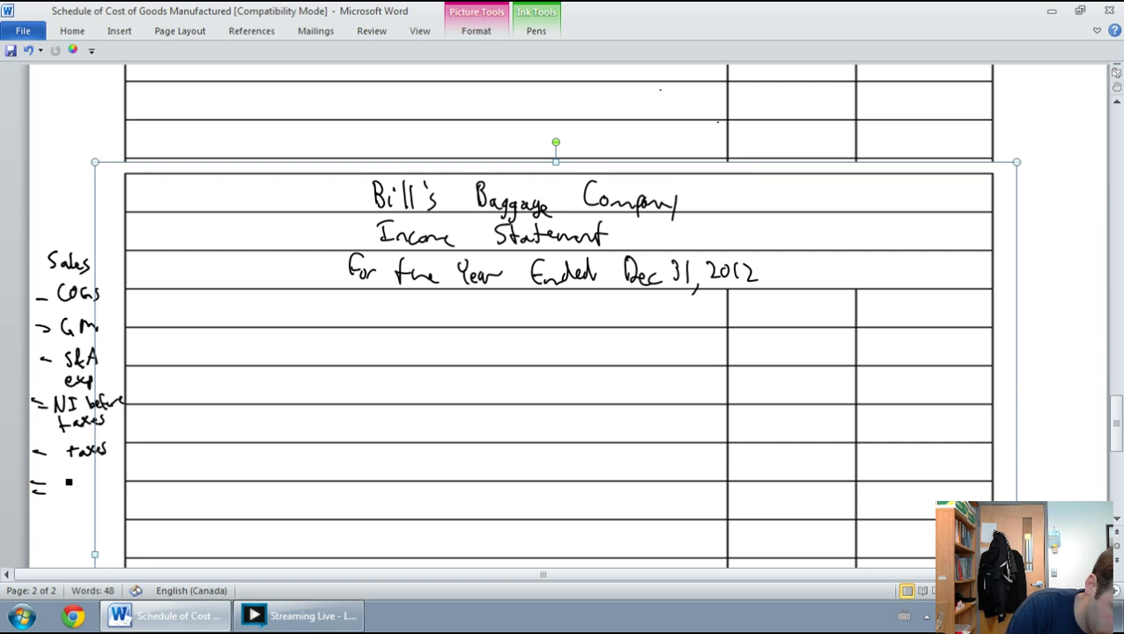
{"action": "left_click_drag", "start_coordinate": [99, 490], "coordinate": [106, 482]}
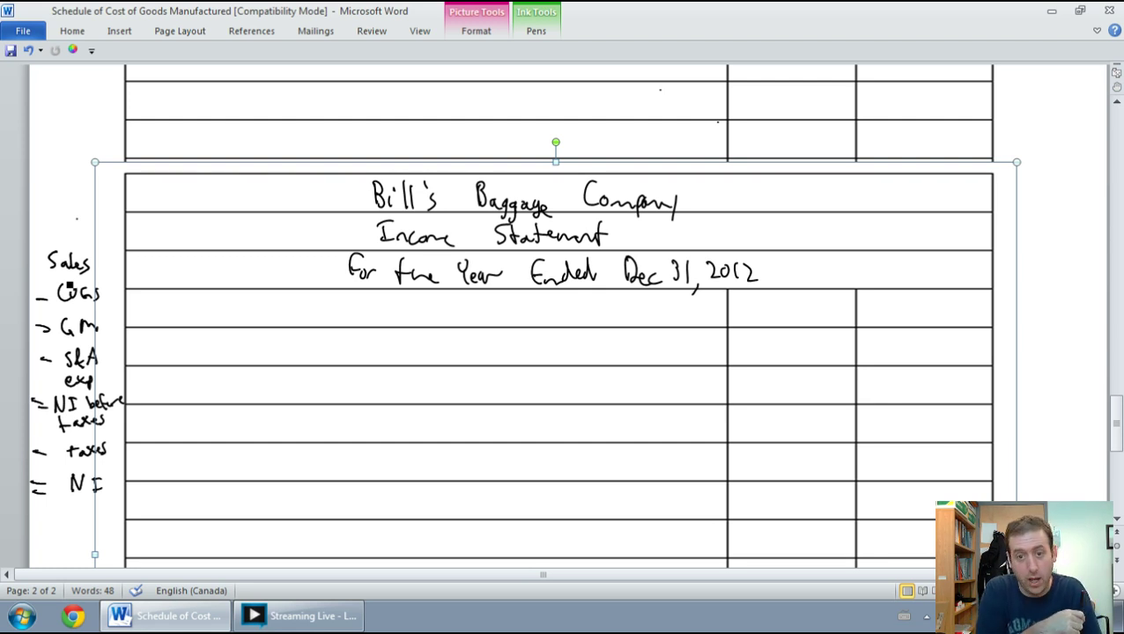
- Handwrite 'Sales revenue' with 110,000 in the first row of the income statement
{"action": "scroll", "coordinate": [71, 290], "scroll_direction": "up", "scroll_amount": 10}
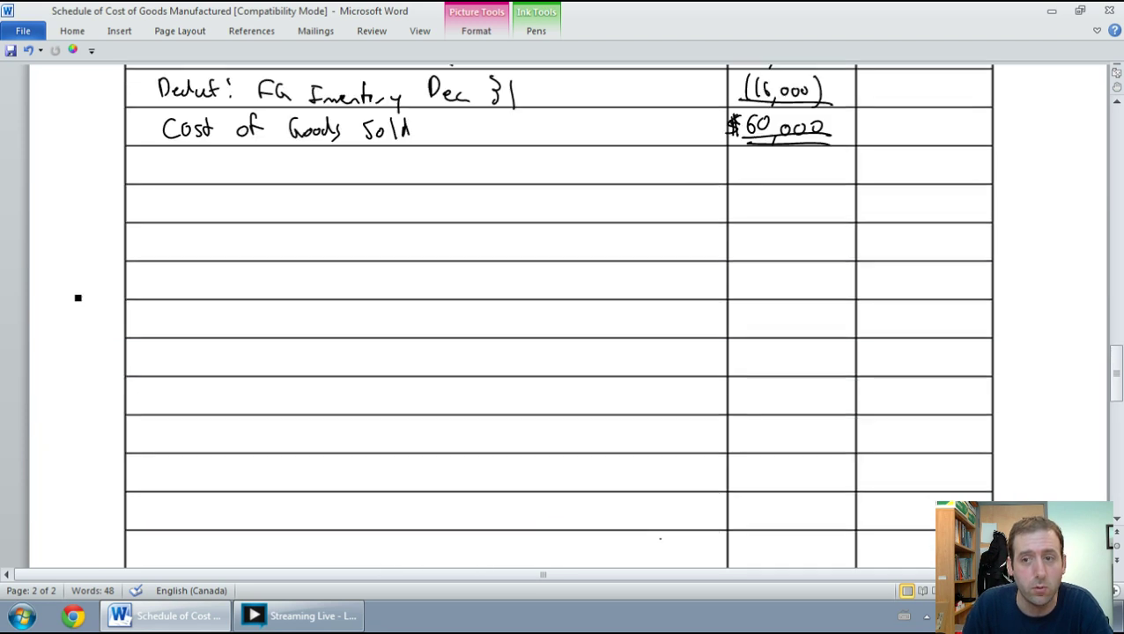
{"action": "scroll", "coordinate": [75, 295], "scroll_direction": "up", "scroll_amount": 10}
{"action": "scroll", "coordinate": [78, 297], "scroll_direction": "up", "scroll_amount": 10}
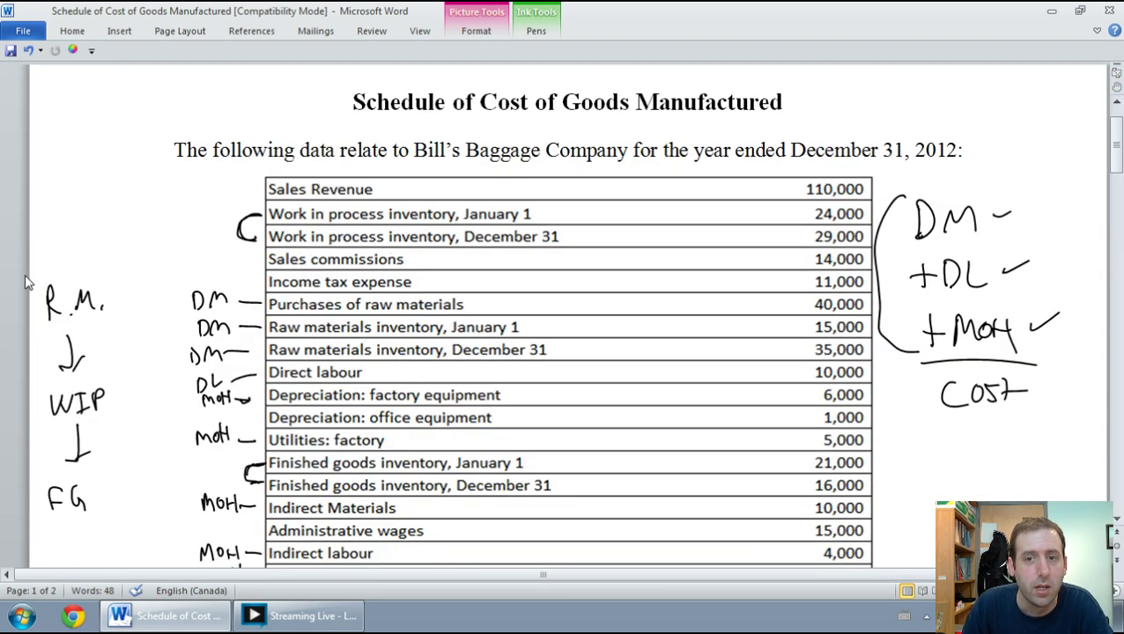
{"action": "scroll", "coordinate": [462, 214], "scroll_direction": "down", "scroll_amount": 10}
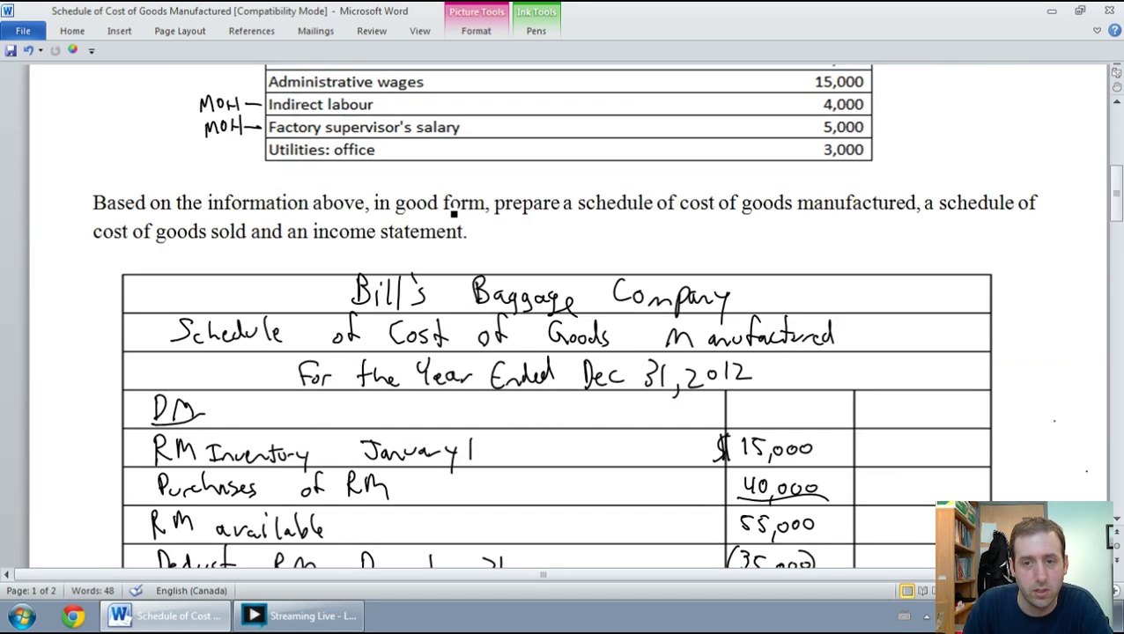
{"action": "scroll", "coordinate": [458, 208], "scroll_direction": "down", "scroll_amount": 10}
{"action": "scroll", "coordinate": [429, 208], "scroll_direction": "down", "scroll_amount": 10}
{"action": "scroll", "coordinate": [426, 201], "scroll_direction": "down", "scroll_amount": 5}
{"action": "scroll", "coordinate": [424, 201], "scroll_direction": "up", "scroll_amount": 3}
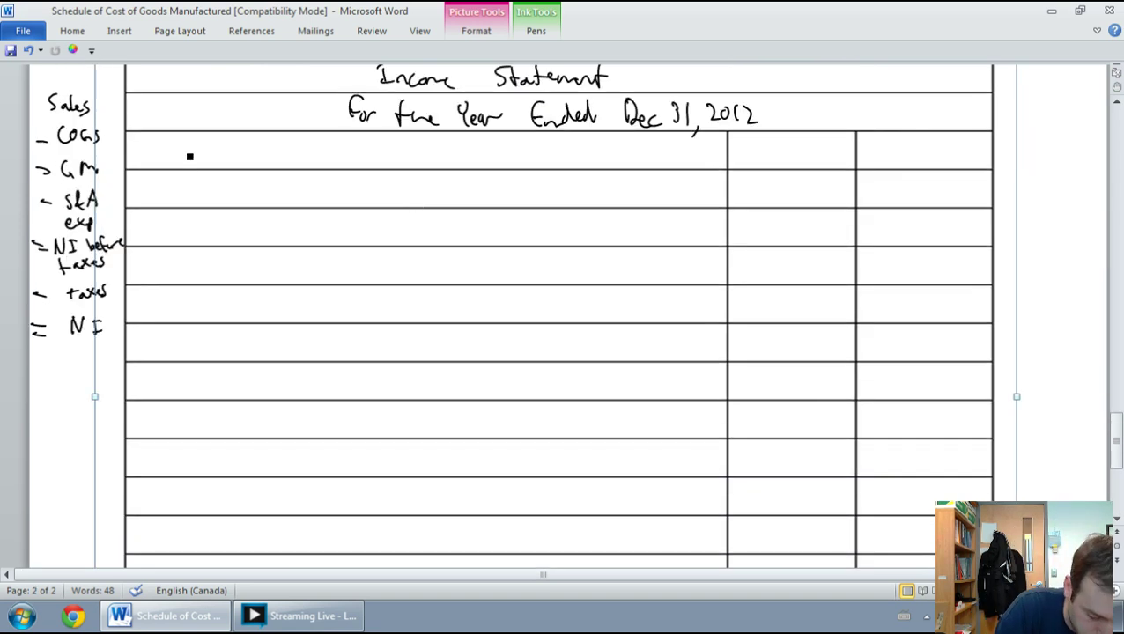
{"action": "mouse_move", "coordinate": [191, 165]}
{"action": "left_mouse_down"}
{"action": "mouse_move", "coordinate": [204, 176]}
{"action": "mouse_move", "coordinate": [331, 168]}
{"action": "left_mouse_up"}
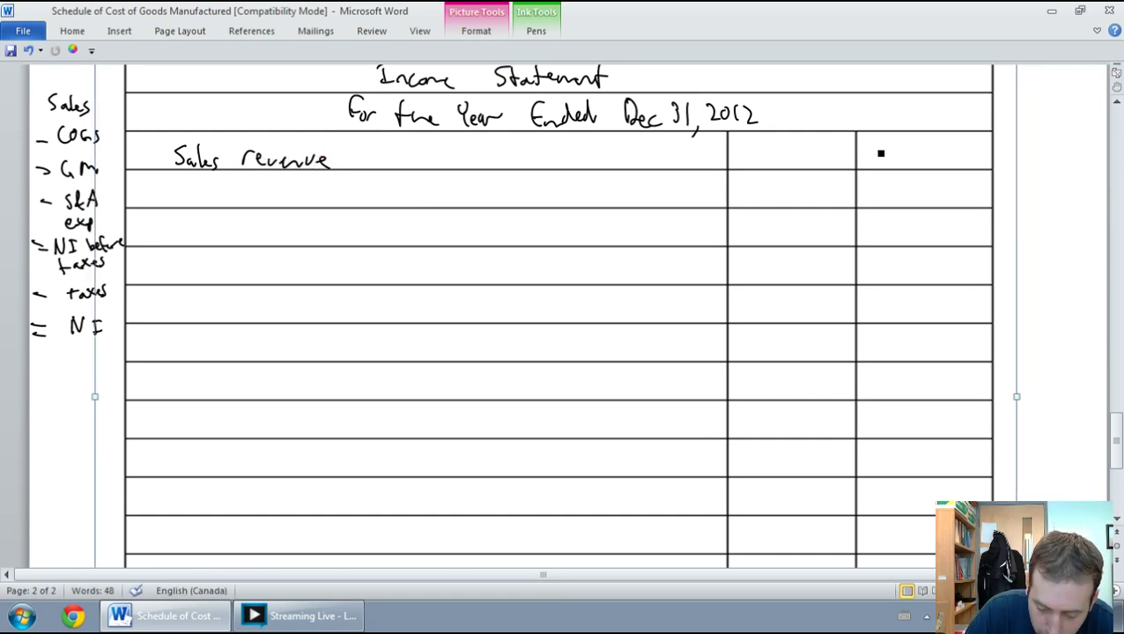
{"action": "left_click_drag", "start_coordinate": [918, 157], "coordinate": [923, 159]}
{"action": "left_click_drag", "start_coordinate": [930, 152], "coordinate": [934, 154]}
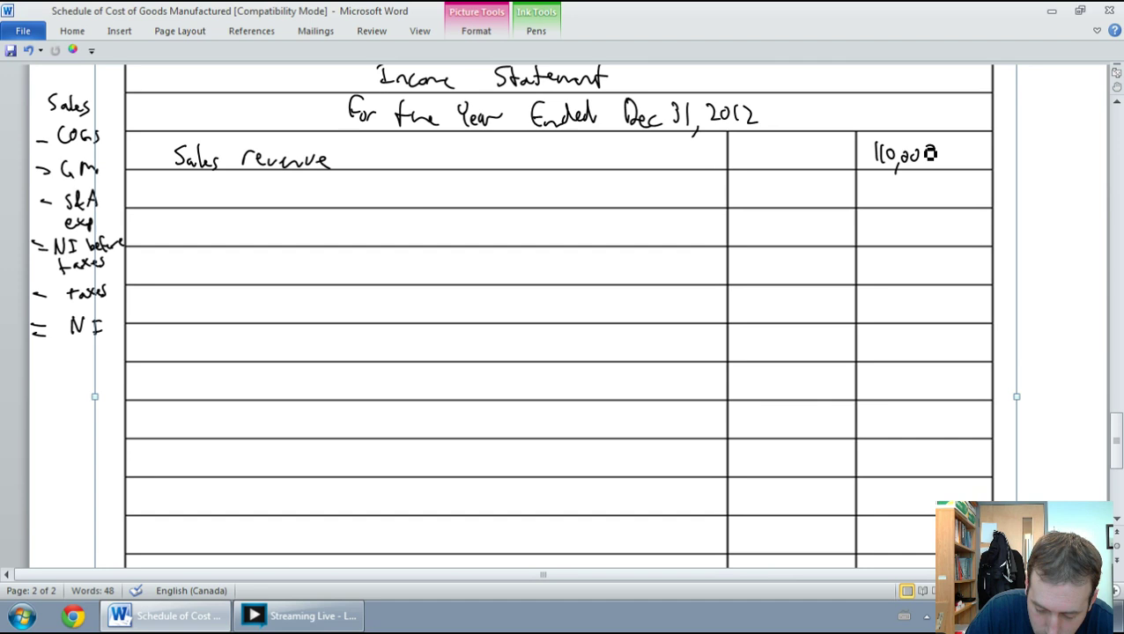
- Handwrite the 'Cost of Goods Sold' label in the second row
{"action": "mouse_move", "coordinate": [192, 187]}
{"action": "left_mouse_down"}
{"action": "mouse_move", "coordinate": [195, 204]}
{"action": "mouse_move", "coordinate": [208, 194]}
{"action": "mouse_move", "coordinate": [215, 202]}
{"action": "left_mouse_up"}
{"action": "mouse_move", "coordinate": [225, 183]}
{"action": "left_mouse_down"}
{"action": "mouse_move", "coordinate": [226, 203]}
{"action": "mouse_move", "coordinate": [266, 196]}
{"action": "left_mouse_up"}
{"action": "mouse_move", "coordinate": [303, 185]}
{"action": "left_mouse_down"}
{"action": "mouse_move", "coordinate": [306, 201]}
{"action": "mouse_move", "coordinate": [398, 204]}
{"action": "left_mouse_up"}
{"action": "left_click_drag", "start_coordinate": [411, 185], "coordinate": [407, 205]}
{"action": "scroll", "coordinate": [418, 207], "scroll_direction": "up", "scroll_amount": 3}
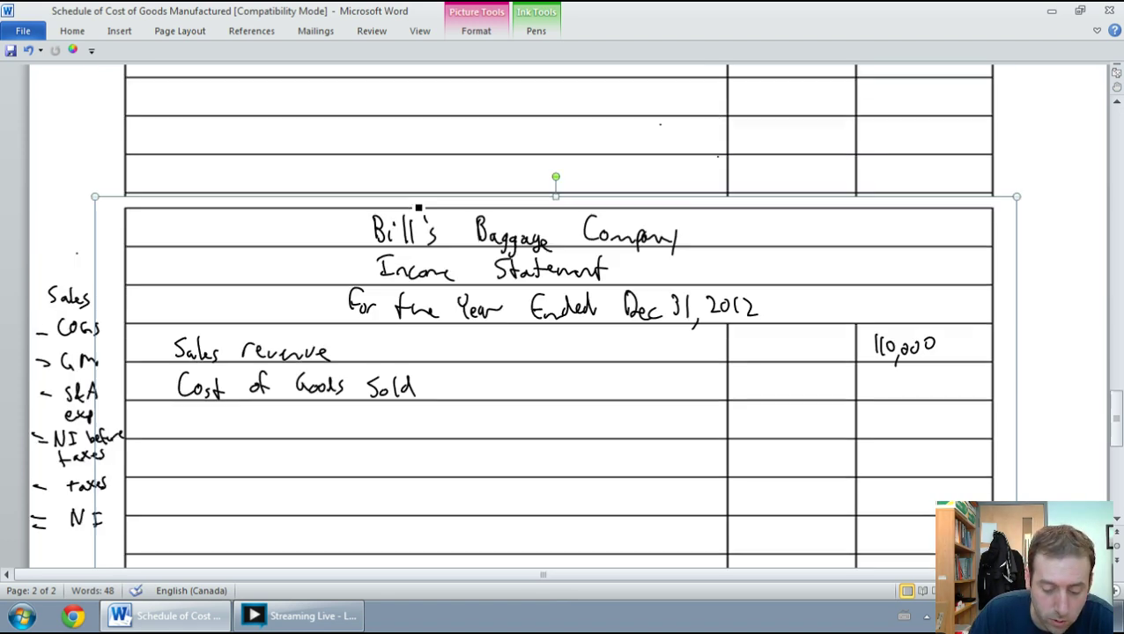
{"action": "scroll", "coordinate": [419, 207], "scroll_direction": "up", "scroll_amount": 2}
{"action": "scroll", "coordinate": [419, 207], "scroll_direction": "up", "scroll_amount": 4}
{"action": "scroll", "coordinate": [418, 207], "scroll_direction": "down", "scroll_amount": 4}
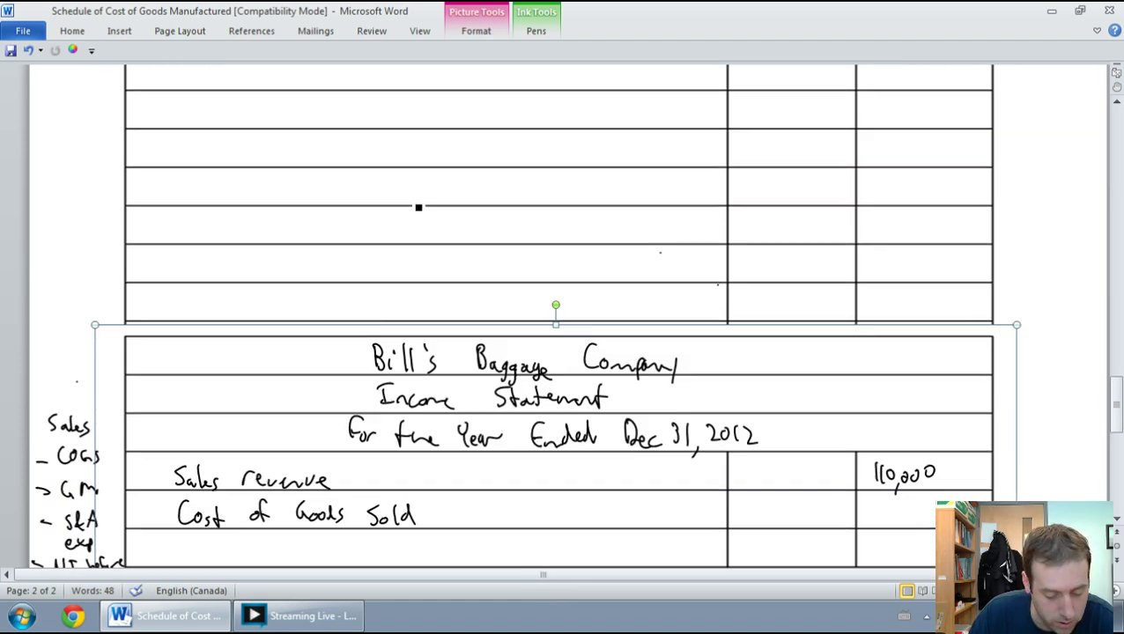
{"action": "scroll", "coordinate": [419, 207], "scroll_direction": "down", "scroll_amount": 4}
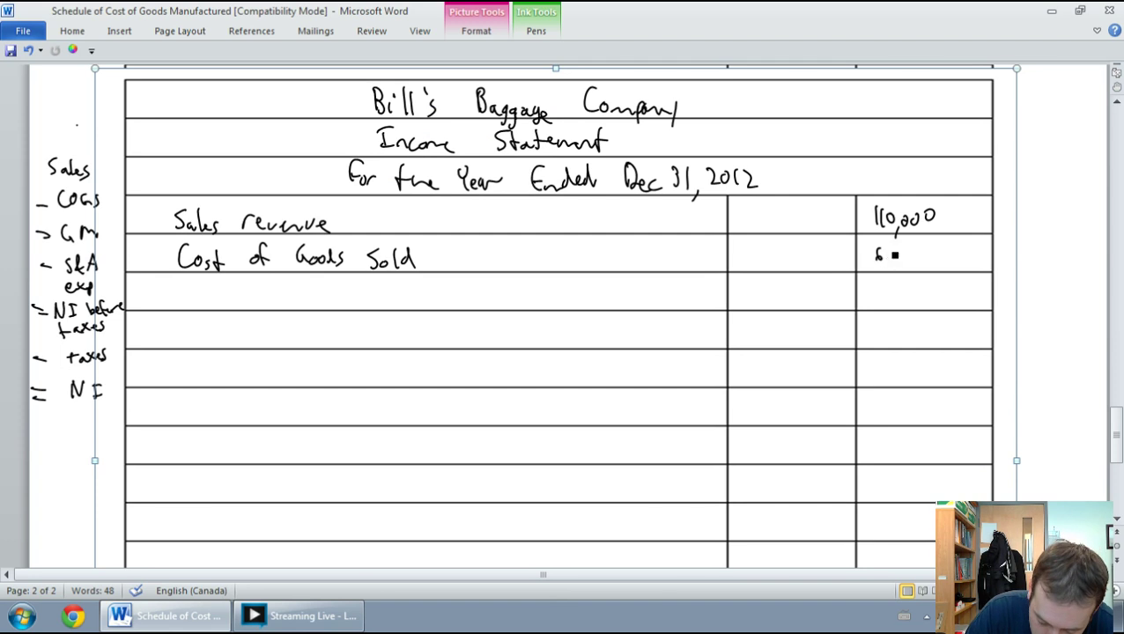
- Ink 60,000 with an underline, and write 'Gross Margin' with 50,000
{"action": "left_click_drag", "start_coordinate": [917, 261], "coordinate": [927, 261]}
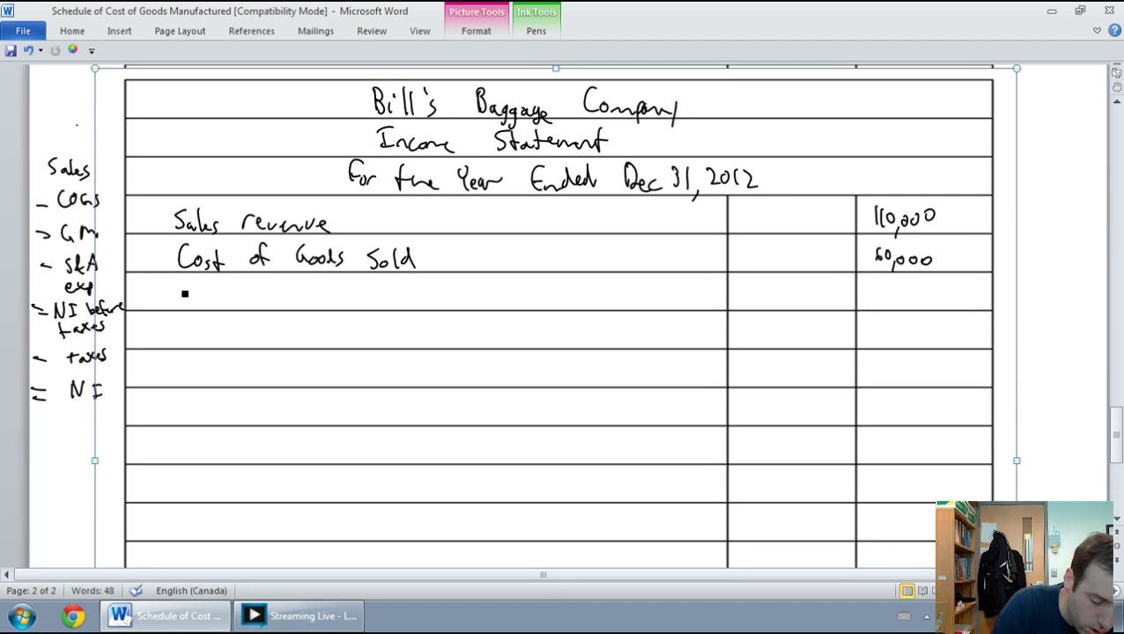
{"action": "mouse_move", "coordinate": [181, 283]}
{"action": "left_mouse_down"}
{"action": "mouse_move", "coordinate": [180, 294]}
{"action": "mouse_move", "coordinate": [210, 301]}
{"action": "mouse_move", "coordinate": [274, 301]}
{"action": "left_mouse_up"}
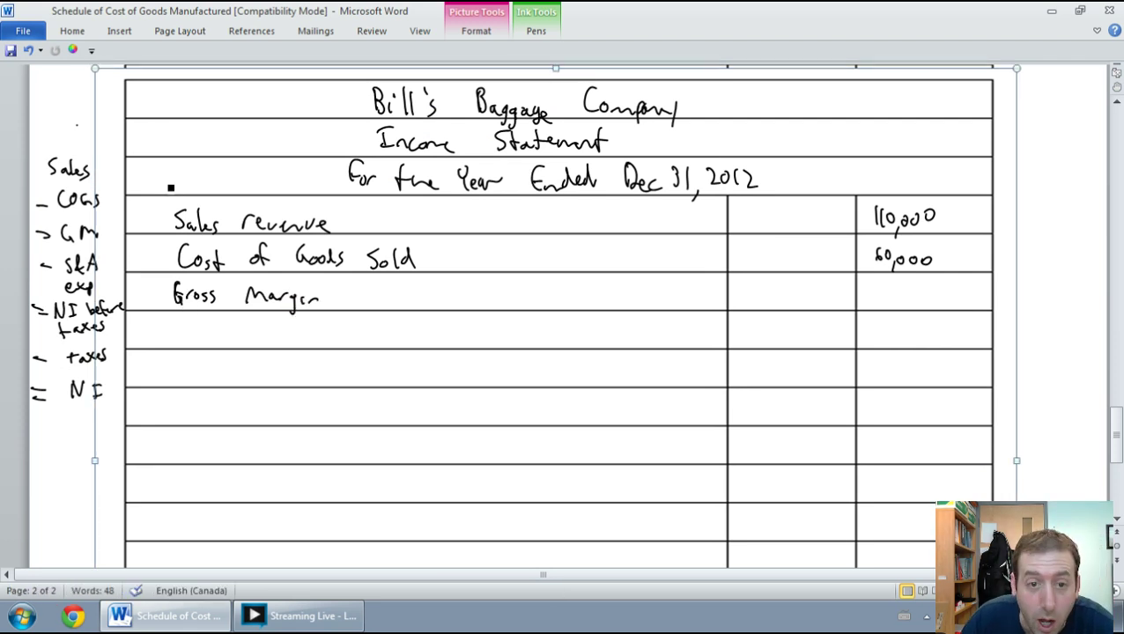
{"action": "mouse_move", "coordinate": [865, 273]}
{"action": "left_mouse_down"}
{"action": "mouse_move", "coordinate": [925, 271]}
{"action": "mouse_move", "coordinate": [877, 301]}
{"action": "mouse_move", "coordinate": [893, 291]}
{"action": "mouse_move", "coordinate": [900, 313]}
{"action": "left_mouse_up"}
{"action": "left_click_drag", "start_coordinate": [912, 291], "coordinate": [922, 291]}
{"action": "left_click_drag", "start_coordinate": [930, 290], "coordinate": [931, 292]}
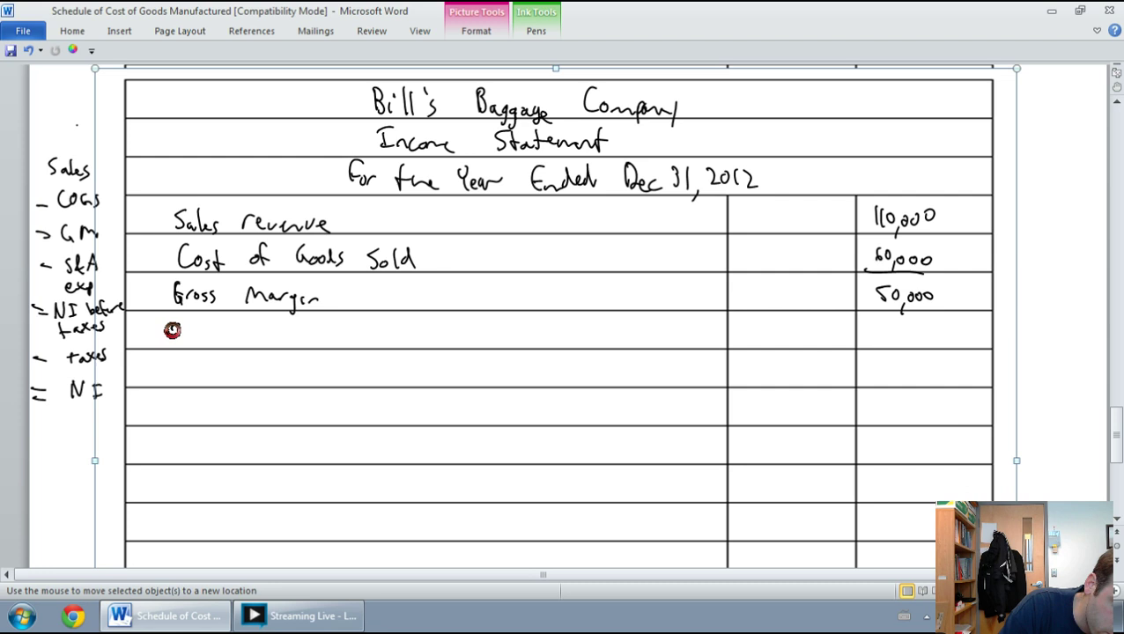
- Handwrite 'Selling and Administrative expenses' in the row below Gross Margin
{"action": "left_click_drag", "start_coordinate": [181, 324], "coordinate": [172, 341]}
{"action": "left_click_drag", "start_coordinate": [184, 335], "coordinate": [196, 340]}
{"action": "left_click_drag", "start_coordinate": [201, 321], "coordinate": [209, 340]}
{"action": "left_click_drag", "start_coordinate": [214, 333], "coordinate": [374, 343]}
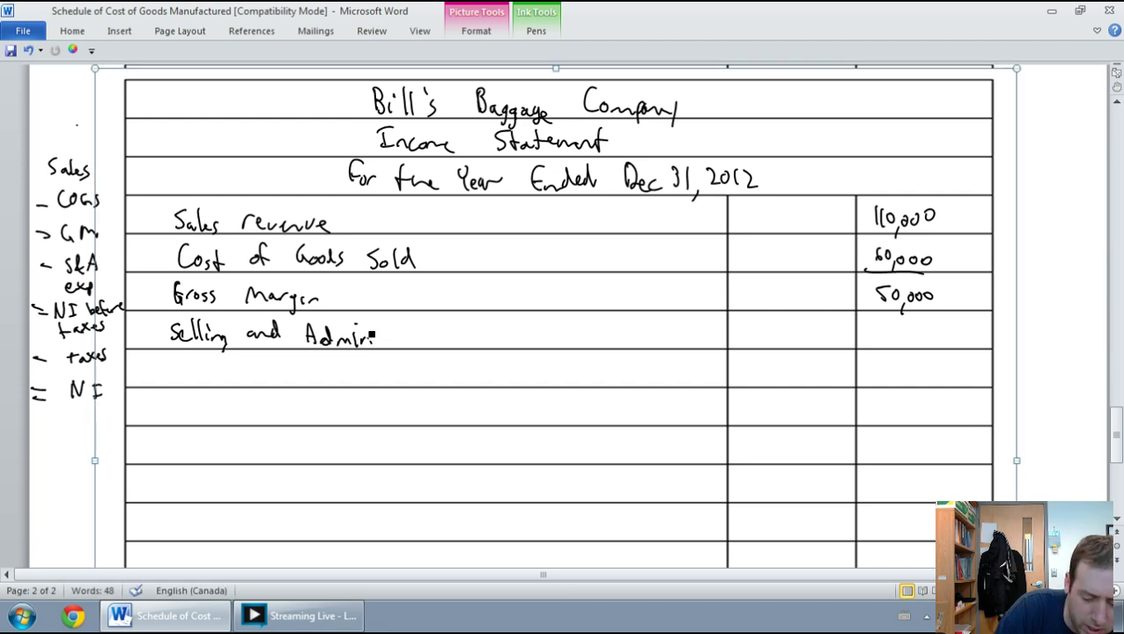
{"action": "mouse_move", "coordinate": [381, 346]}
{"action": "left_mouse_down"}
{"action": "mouse_move", "coordinate": [427, 333]}
{"action": "mouse_move", "coordinate": [459, 358]}
{"action": "mouse_move", "coordinate": [481, 334]}
{"action": "mouse_move", "coordinate": [543, 353]}
{"action": "left_mouse_up"}
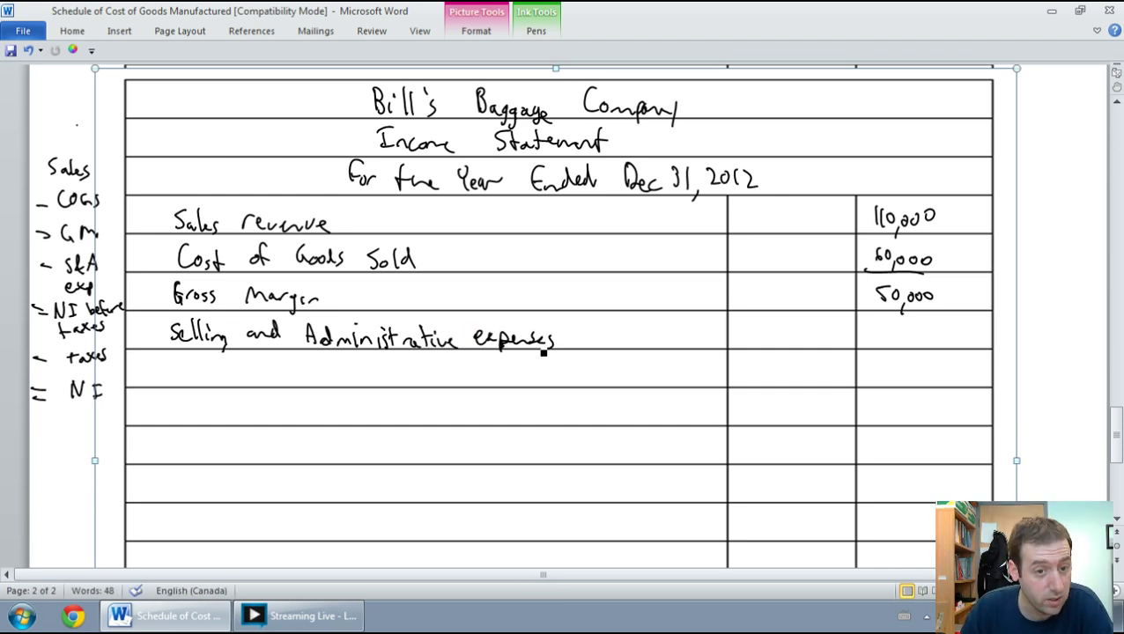
- In the data table, mark Sales commissions with an S as a selling expense
{"action": "scroll", "coordinate": [544, 352], "scroll_direction": "up", "scroll_amount": 3}
{"action": "scroll", "coordinate": [543, 352], "scroll_direction": "up", "scroll_amount": 5}
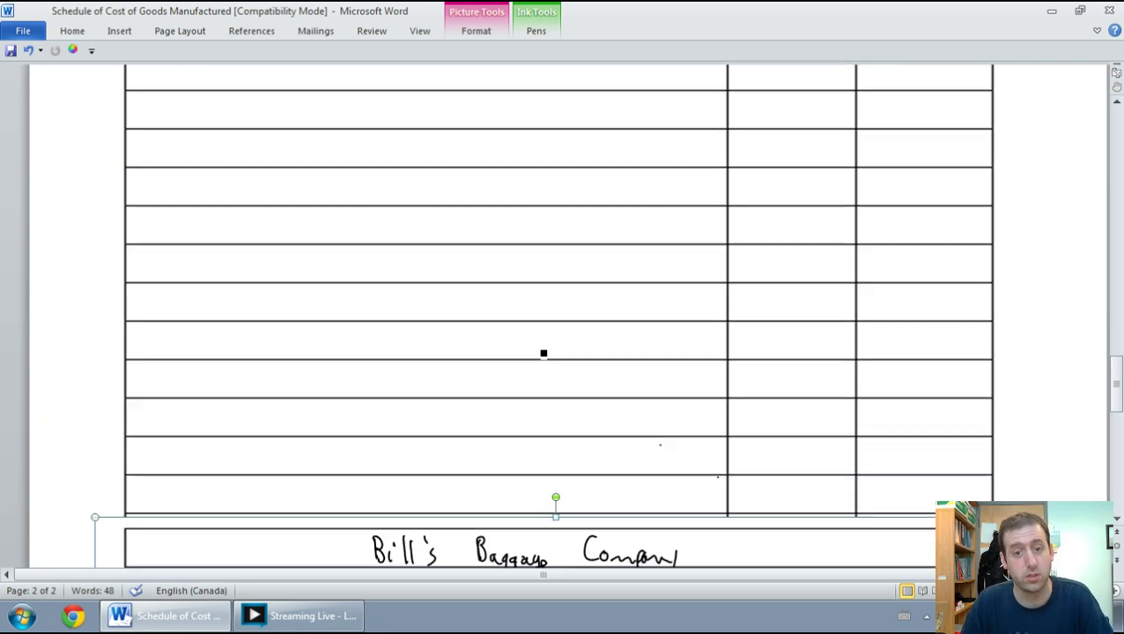
{"action": "scroll", "coordinate": [543, 352], "scroll_direction": "up", "scroll_amount": 10}
{"action": "scroll", "coordinate": [544, 352], "scroll_direction": "up", "scroll_amount": 10}
{"action": "scroll", "coordinate": [544, 352], "scroll_direction": "up", "scroll_amount": 10}
{"action": "scroll", "coordinate": [543, 353], "scroll_direction": "down", "scroll_amount": 1}
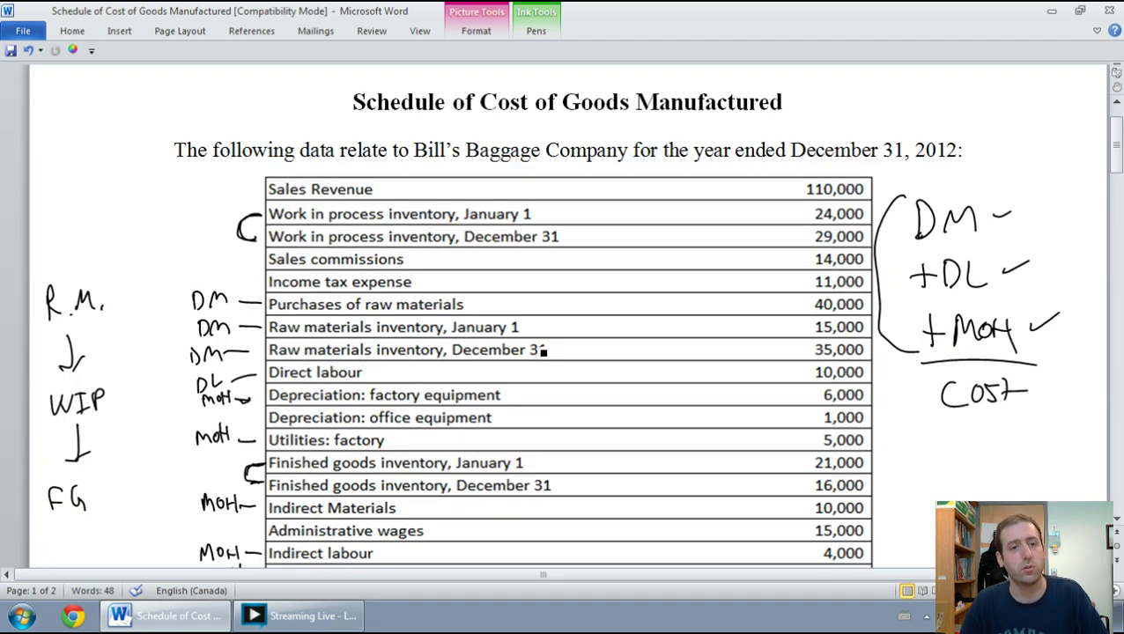
{"action": "scroll", "coordinate": [544, 352], "scroll_direction": "down", "scroll_amount": 2}
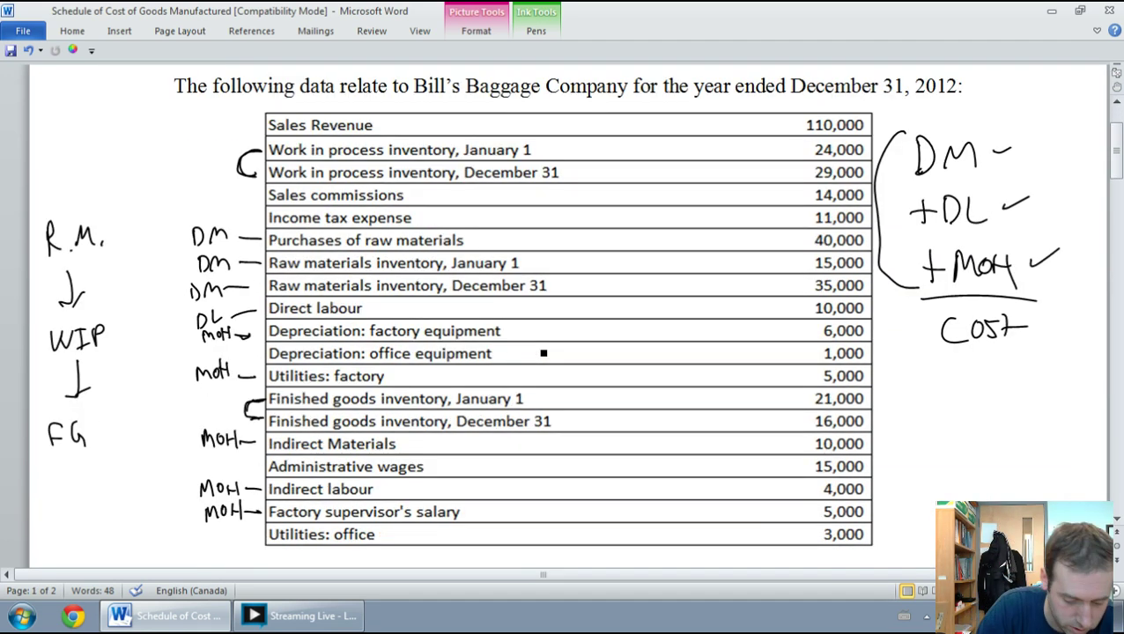
{"action": "left_click_drag", "start_coordinate": [261, 194], "coordinate": [186, 199]}
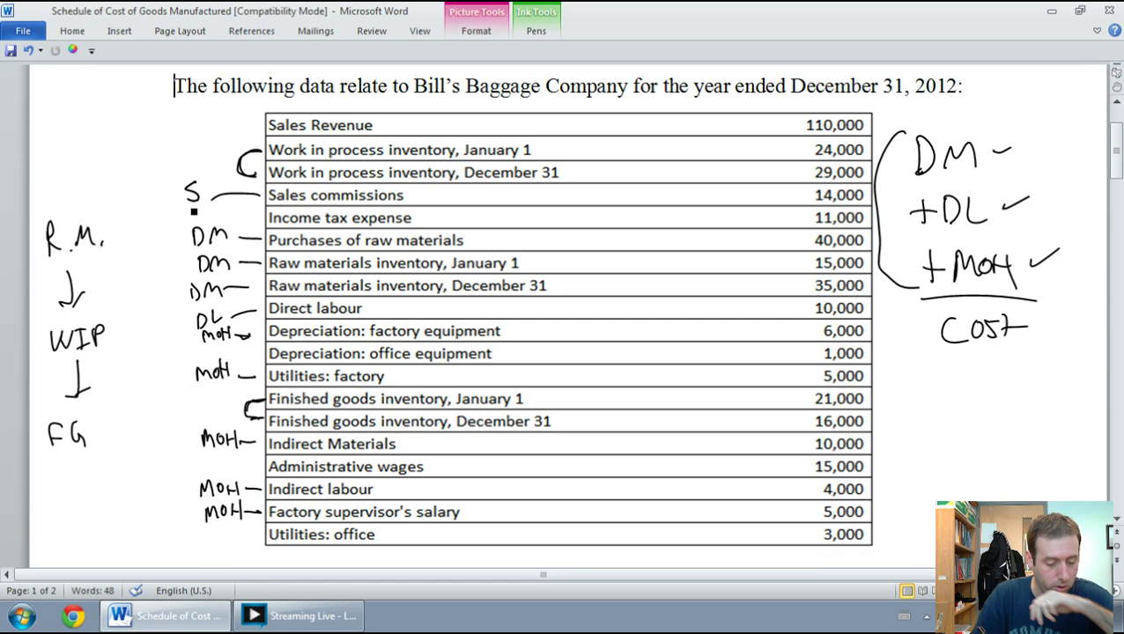
{"action": "key", "text": "Escape"}
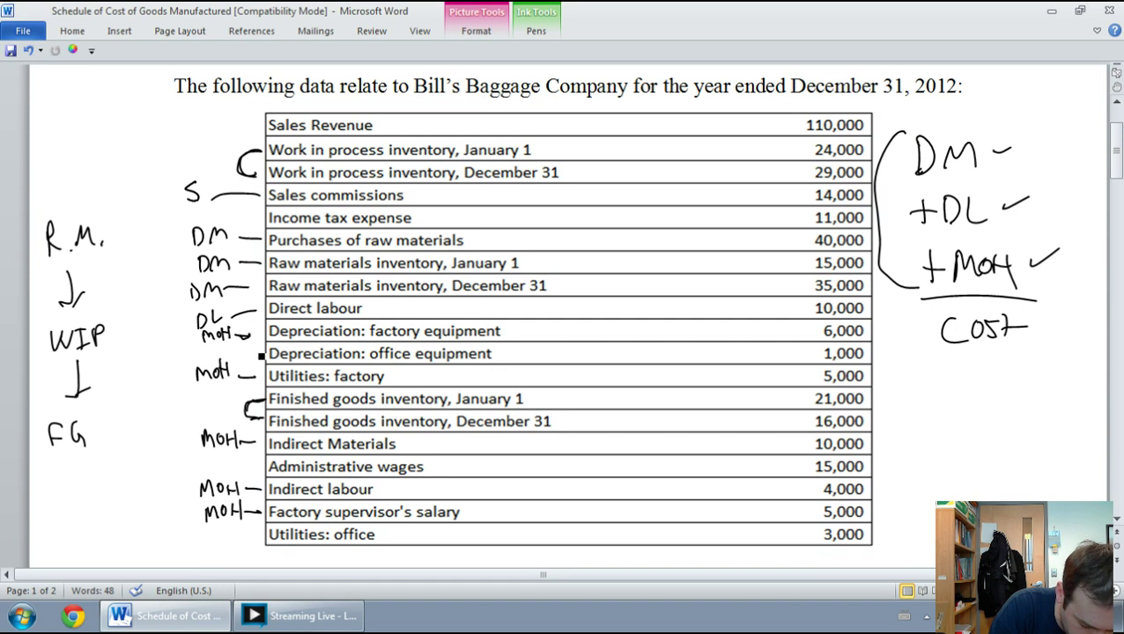
- Tag office depreciation, Administrative wages and Utilities: office with A as administrative expenses
{"action": "left_click_drag", "start_coordinate": [249, 357], "coordinate": [197, 362]}
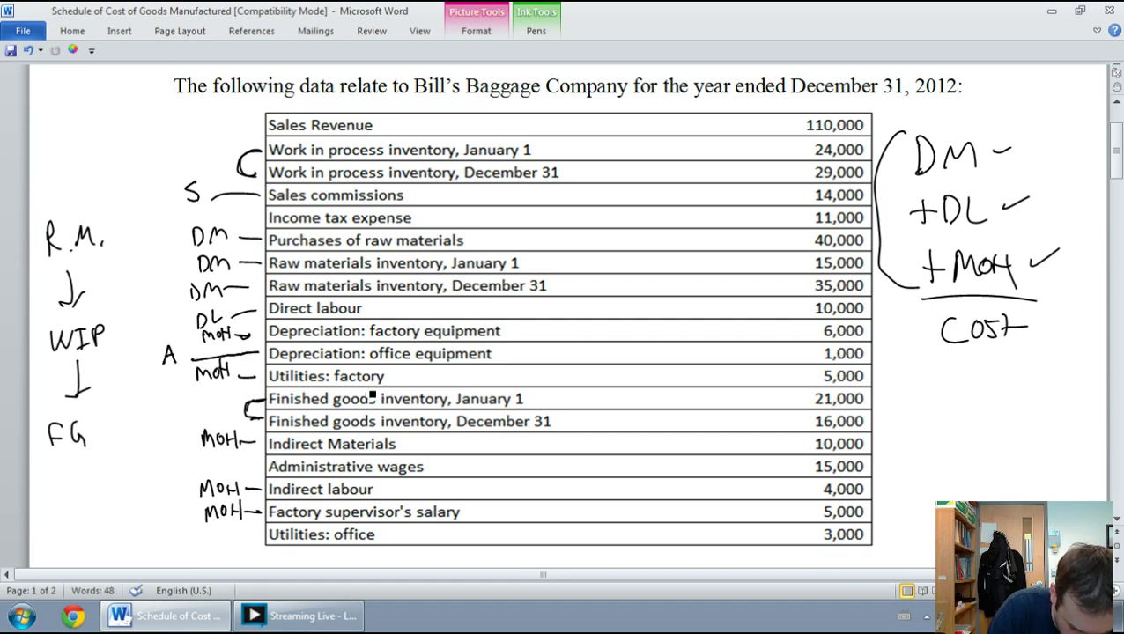
{"action": "left_click_drag", "start_coordinate": [261, 467], "coordinate": [177, 470]}
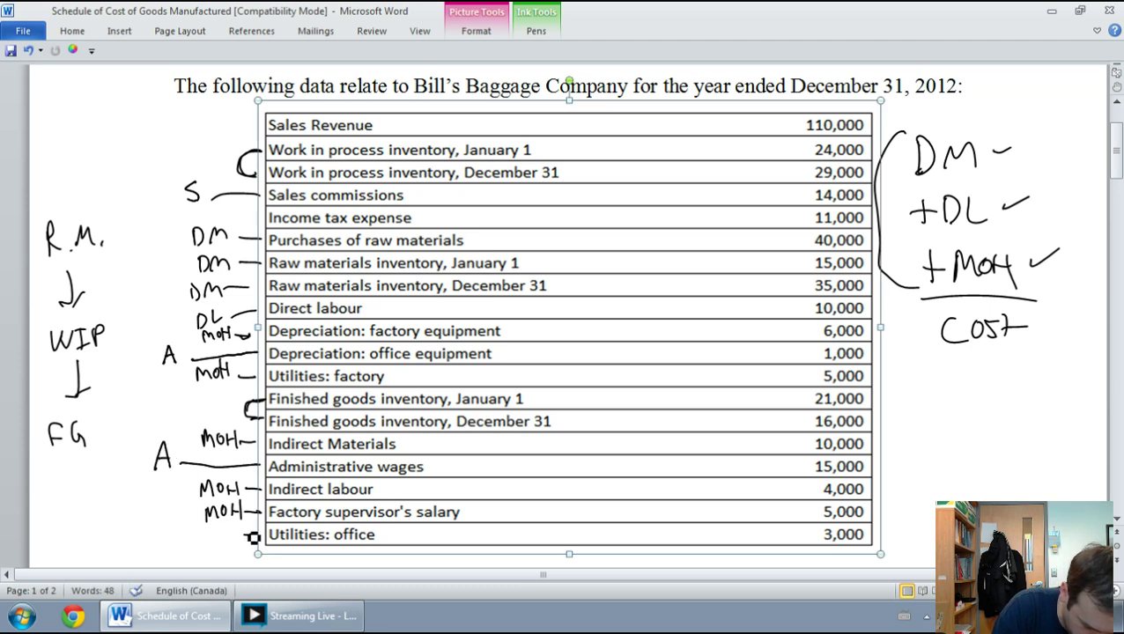
{"action": "mouse_move", "coordinate": [253, 536]}
{"action": "left_mouse_down"}
{"action": "mouse_move", "coordinate": [176, 527]}
{"action": "mouse_move", "coordinate": [169, 538]}
{"action": "mouse_move", "coordinate": [167, 526]}
{"action": "left_mouse_up"}
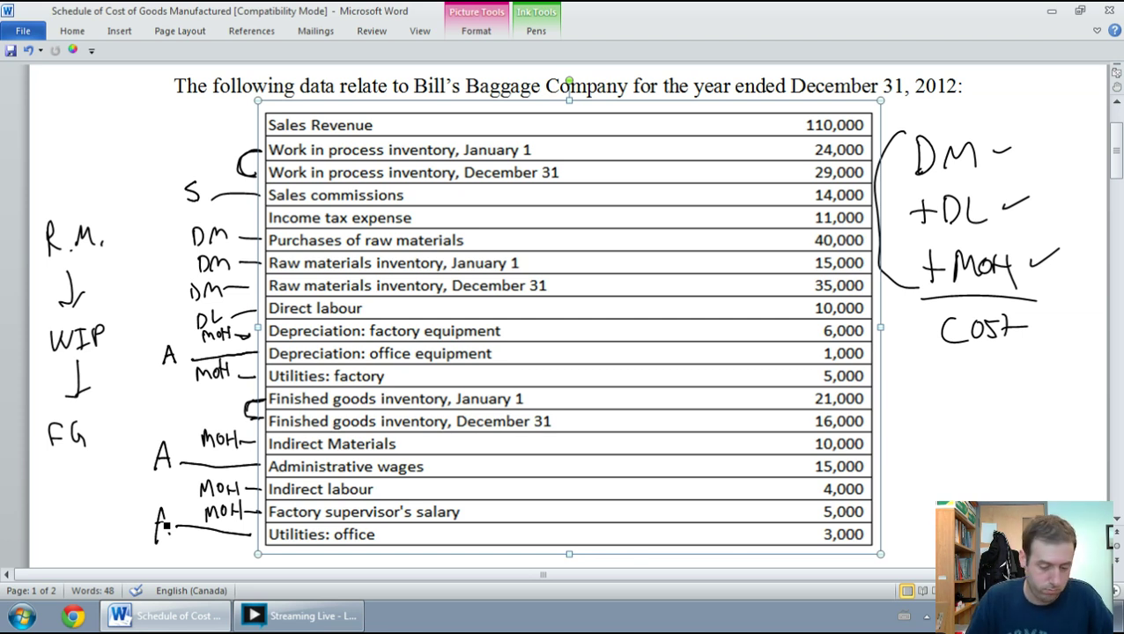
- Handwrite 'Sales commissions' with 14,000 under the S&A expenses heading
{"action": "scroll", "coordinate": [164, 525], "scroll_direction": "down", "scroll_amount": 3}
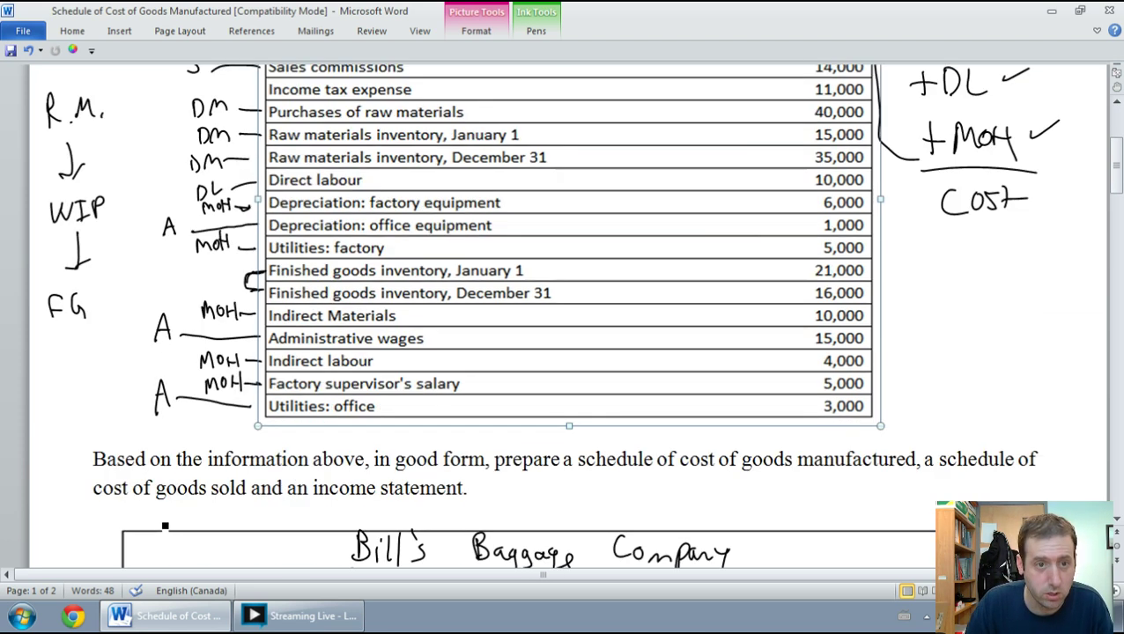
{"action": "scroll", "coordinate": [165, 526], "scroll_direction": "up", "scroll_amount": 2}
{"action": "scroll", "coordinate": [165, 526], "scroll_direction": "down", "scroll_amount": 10}
{"action": "scroll", "coordinate": [164, 526], "scroll_direction": "down", "scroll_amount": 10}
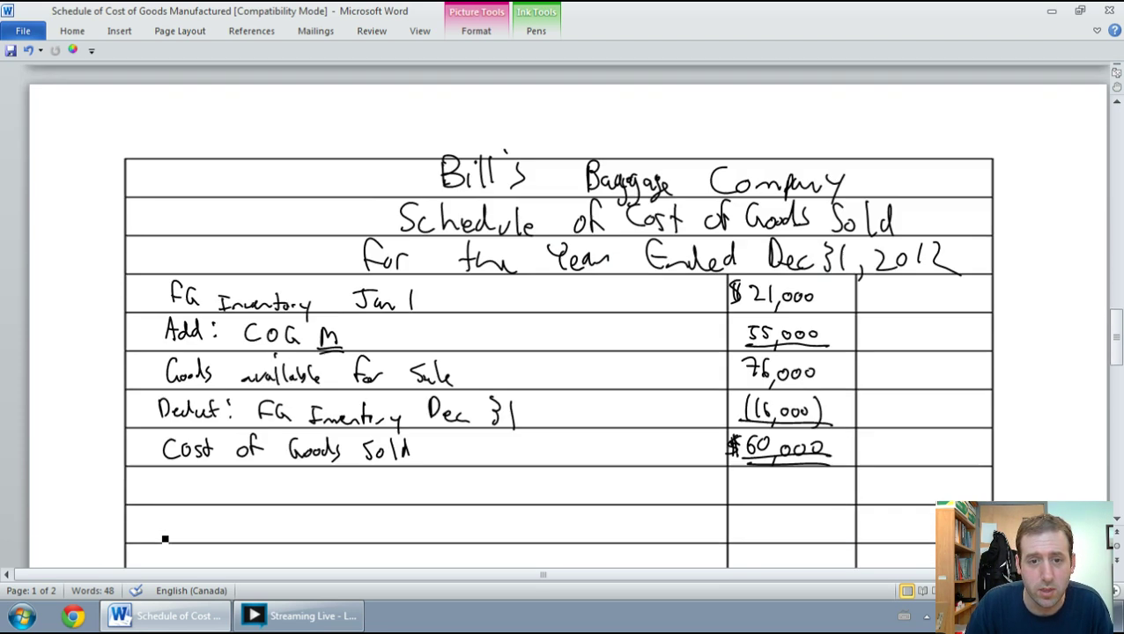
{"action": "scroll", "coordinate": [164, 526], "scroll_direction": "down", "scroll_amount": 4}
{"action": "scroll", "coordinate": [163, 537], "scroll_direction": "down", "scroll_amount": 10}
{"action": "scroll", "coordinate": [162, 540], "scroll_direction": "up", "scroll_amount": 1}
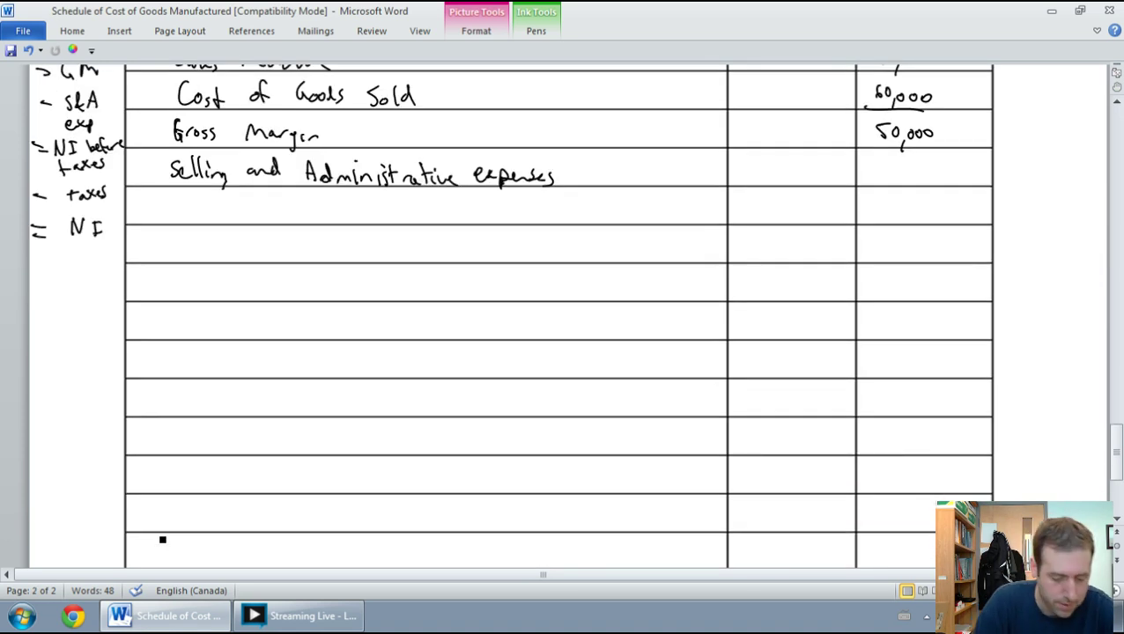
{"action": "mouse_move", "coordinate": [215, 207]}
{"action": "left_mouse_down"}
{"action": "mouse_move", "coordinate": [231, 219]}
{"action": "mouse_move", "coordinate": [358, 222]}
{"action": "left_mouse_up"}
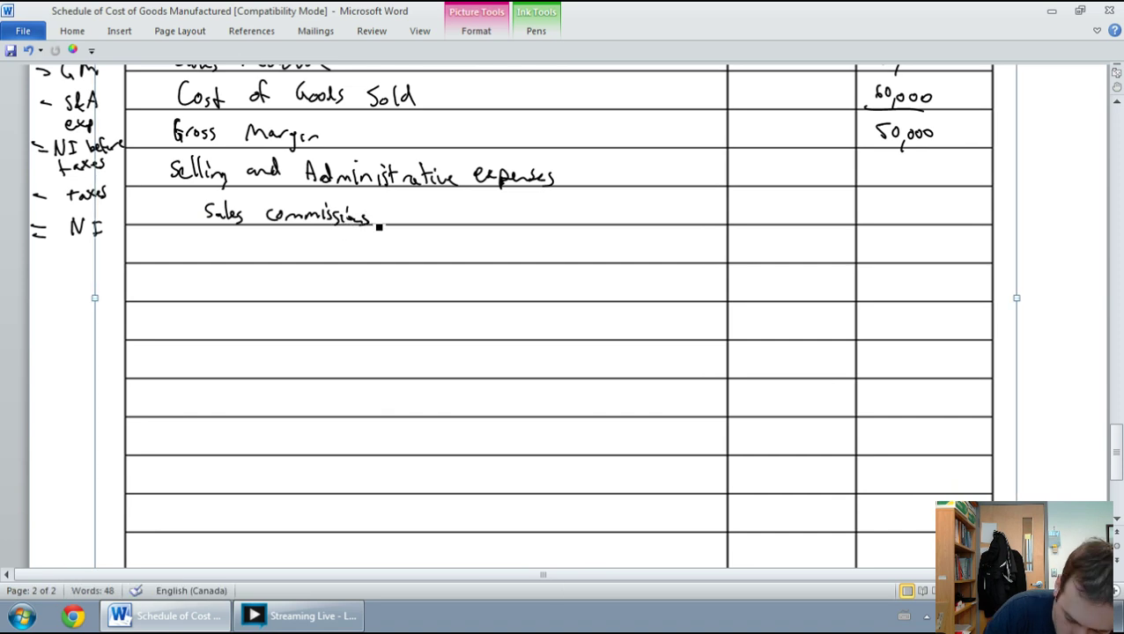
{"action": "mouse_move", "coordinate": [765, 210]}
{"action": "left_mouse_down"}
{"action": "mouse_move", "coordinate": [774, 233]}
{"action": "mouse_move", "coordinate": [808, 225]}
{"action": "left_mouse_up"}
- Add a 'Depreciation - Office' row with the amount 1,000
{"action": "scroll", "coordinate": [808, 225], "scroll_direction": "up", "scroll_amount": 2}
{"action": "scroll", "coordinate": [814, 219], "scroll_direction": "up", "scroll_amount": 10}
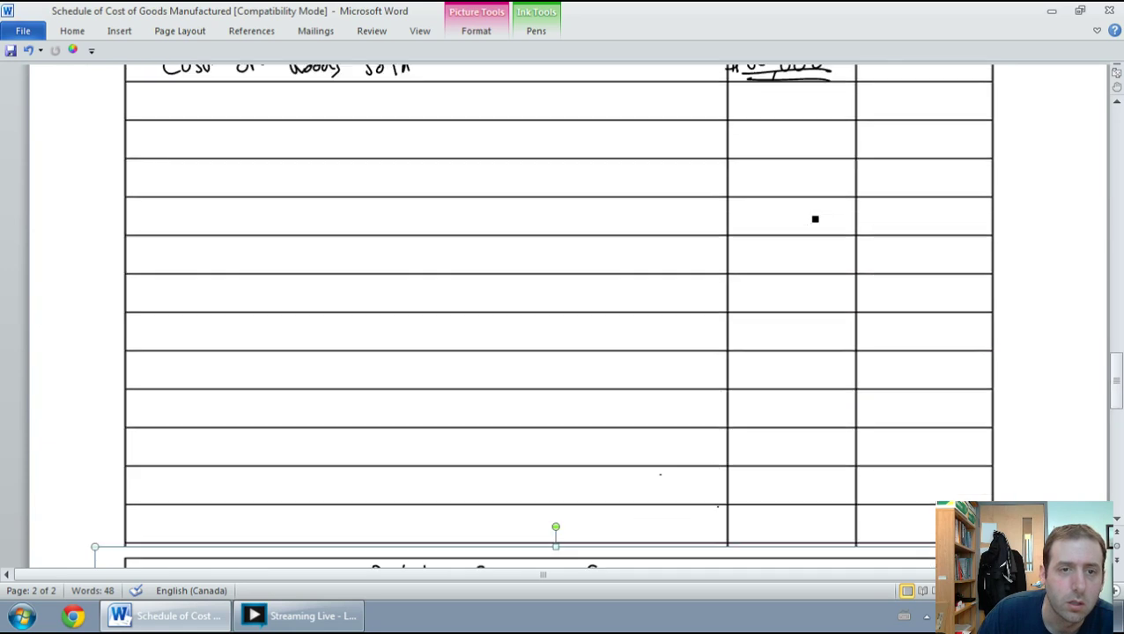
{"action": "scroll", "coordinate": [814, 219], "scroll_direction": "up", "scroll_amount": 10}
{"action": "scroll", "coordinate": [815, 219], "scroll_direction": "up", "scroll_amount": 10}
{"action": "scroll", "coordinate": [815, 219], "scroll_direction": "up", "scroll_amount": 10}
{"action": "scroll", "coordinate": [815, 219], "scroll_direction": "up", "scroll_amount": 10}
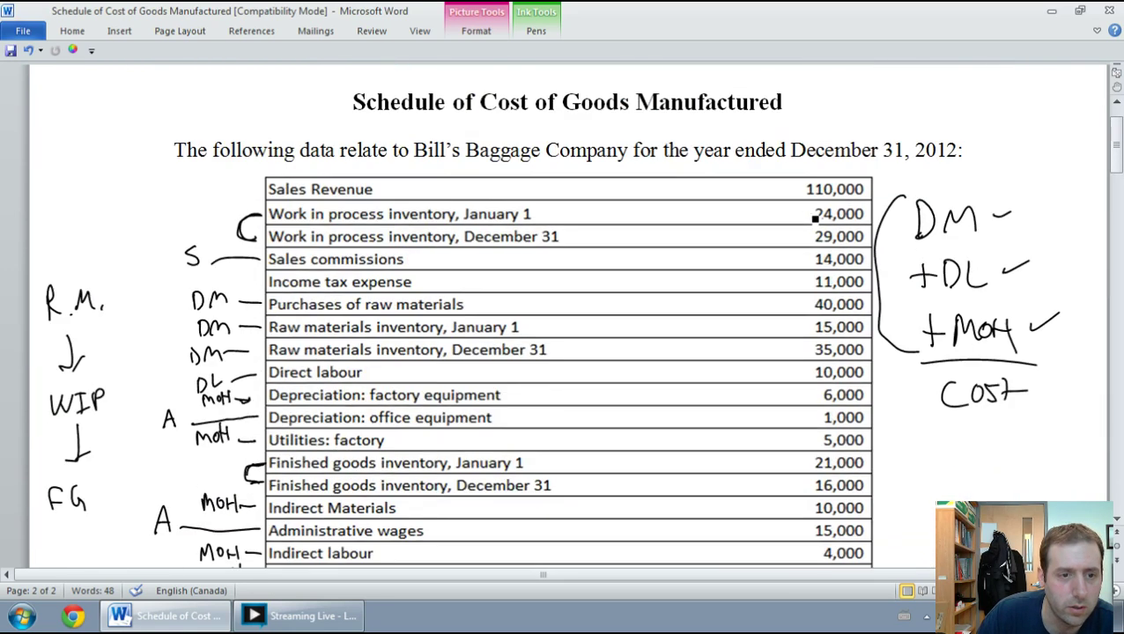
{"action": "scroll", "coordinate": [815, 220], "scroll_direction": "down", "scroll_amount": 1}
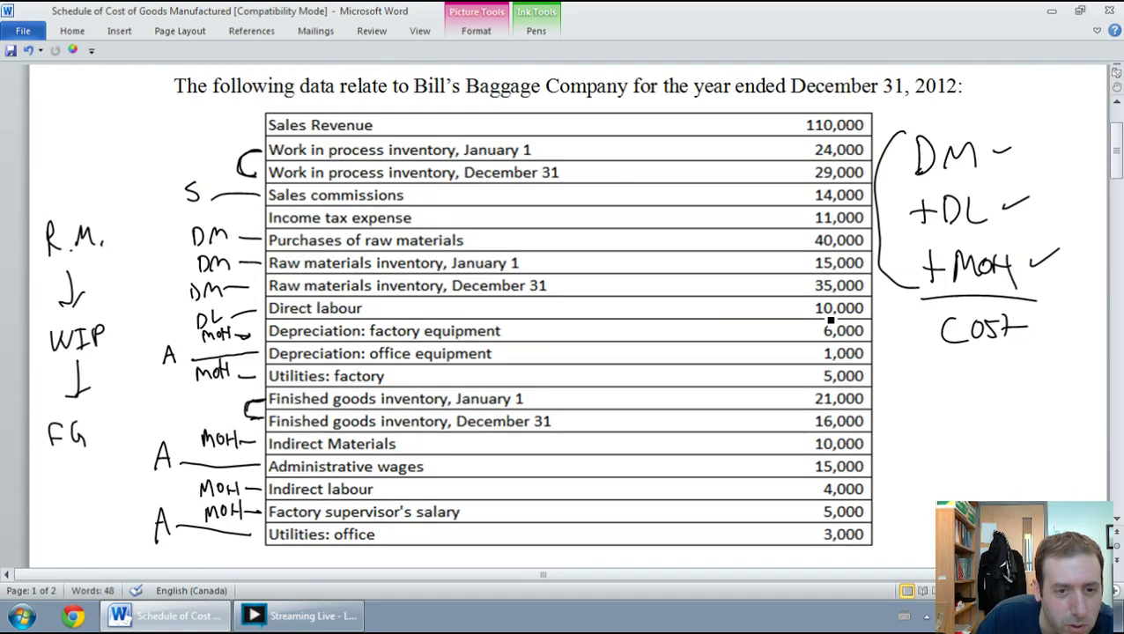
{"action": "scroll", "coordinate": [829, 321], "scroll_direction": "down", "scroll_amount": 10}
{"action": "scroll", "coordinate": [829, 321], "scroll_direction": "down", "scroll_amount": 10}
{"action": "scroll", "coordinate": [829, 322], "scroll_direction": "down", "scroll_amount": 10}
{"action": "scroll", "coordinate": [834, 324], "scroll_direction": "down", "scroll_amount": 1}
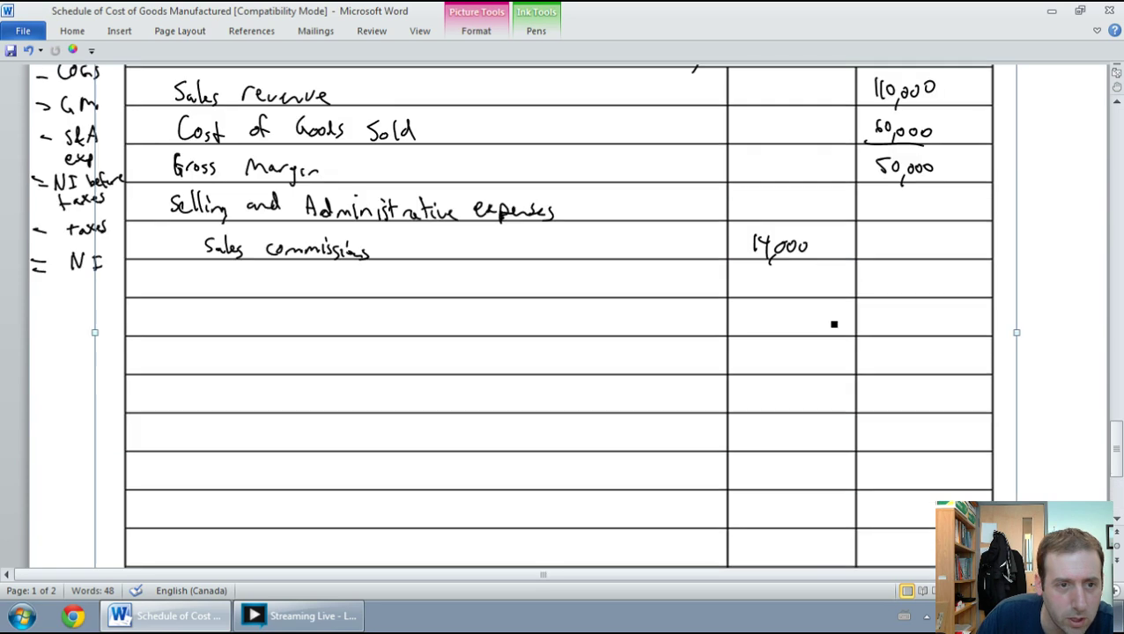
{"action": "mouse_move", "coordinate": [208, 271]}
{"action": "left_mouse_down"}
{"action": "mouse_move", "coordinate": [210, 289]}
{"action": "mouse_move", "coordinate": [321, 294]}
{"action": "mouse_move", "coordinate": [387, 280]}
{"action": "mouse_move", "coordinate": [416, 293]}
{"action": "left_mouse_up"}
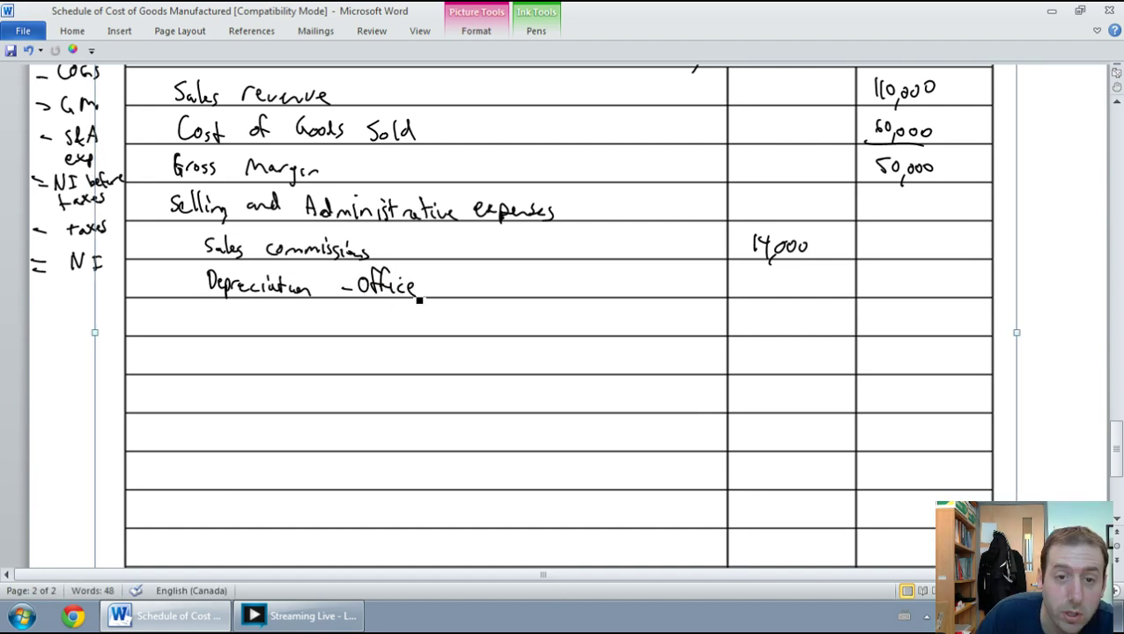
{"action": "scroll", "coordinate": [419, 300], "scroll_direction": "up", "scroll_amount": 5}
{"action": "scroll", "coordinate": [420, 300], "scroll_direction": "up", "scroll_amount": 10}
{"action": "scroll", "coordinate": [419, 301], "scroll_direction": "up", "scroll_amount": 10}
{"action": "scroll", "coordinate": [419, 300], "scroll_direction": "down", "scroll_amount": 1}
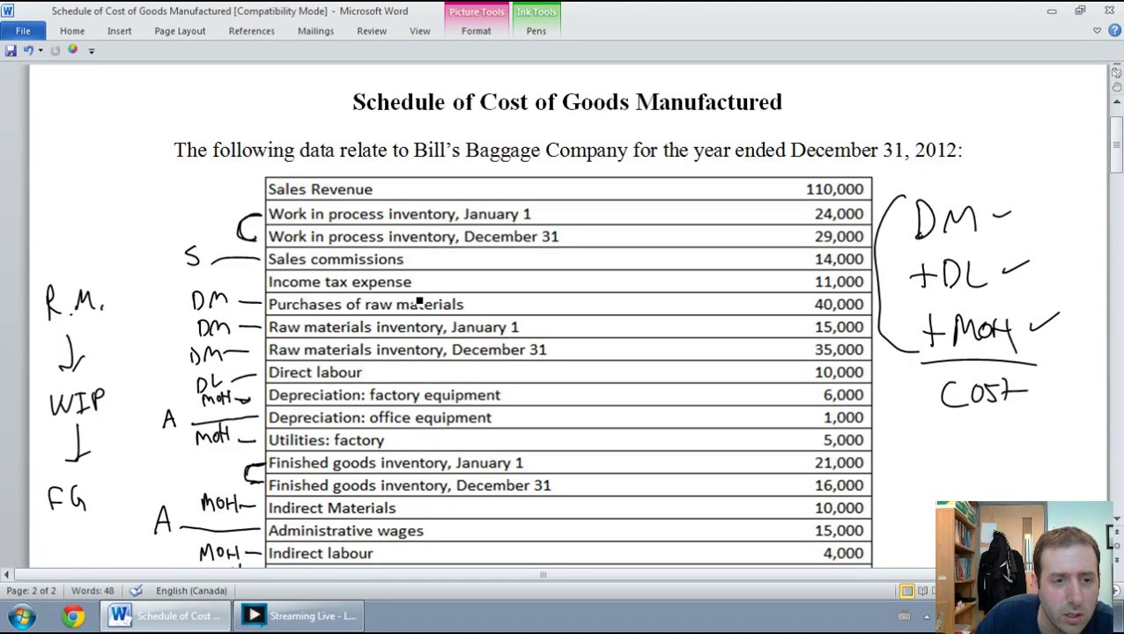
{"action": "scroll", "coordinate": [419, 300], "scroll_direction": "down", "scroll_amount": 1}
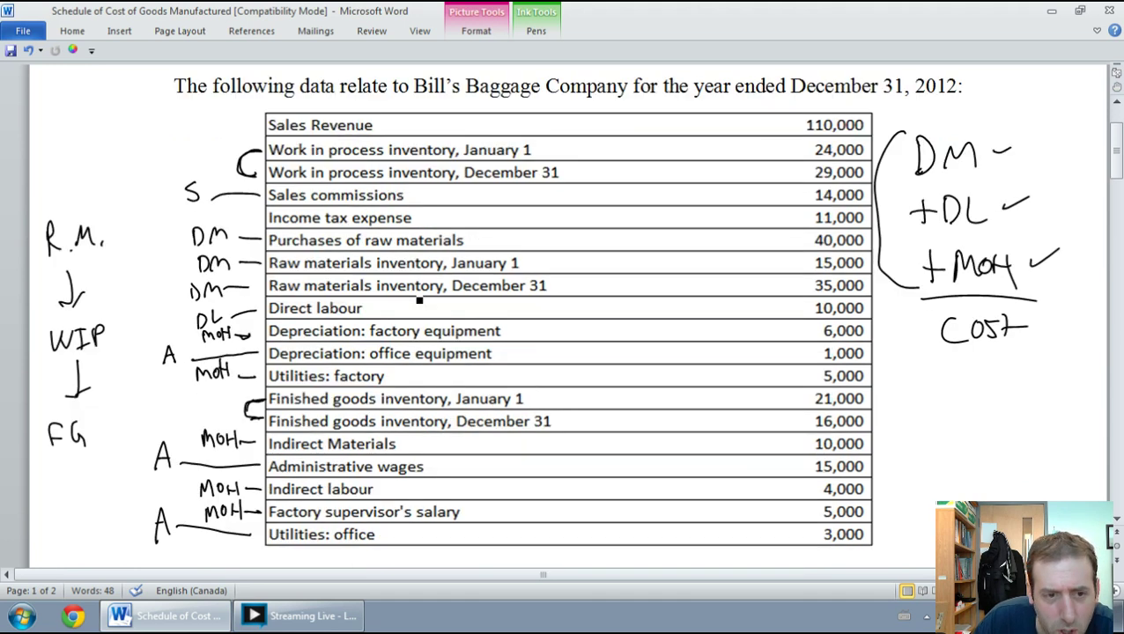
{"action": "scroll", "coordinate": [419, 301], "scroll_direction": "down", "scroll_amount": 10}
{"action": "scroll", "coordinate": [415, 289], "scroll_direction": "down", "scroll_amount": 10}
{"action": "scroll", "coordinate": [414, 289], "scroll_direction": "down", "scroll_amount": 3}
{"action": "scroll", "coordinate": [415, 289], "scroll_direction": "down", "scroll_amount": 1}
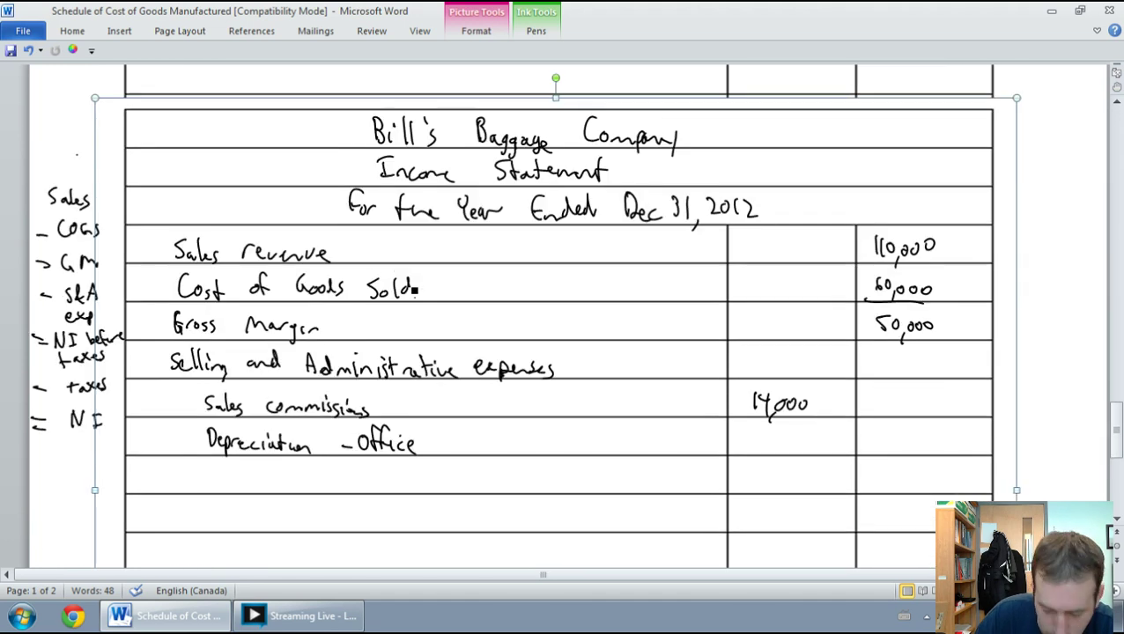
{"action": "mouse_move", "coordinate": [762, 434]}
{"action": "left_mouse_down"}
{"action": "mouse_move", "coordinate": [764, 446]}
{"action": "mouse_move", "coordinate": [791, 444]}
{"action": "left_mouse_up"}
{"action": "left_click_drag", "start_coordinate": [796, 441], "coordinate": [803, 444]}
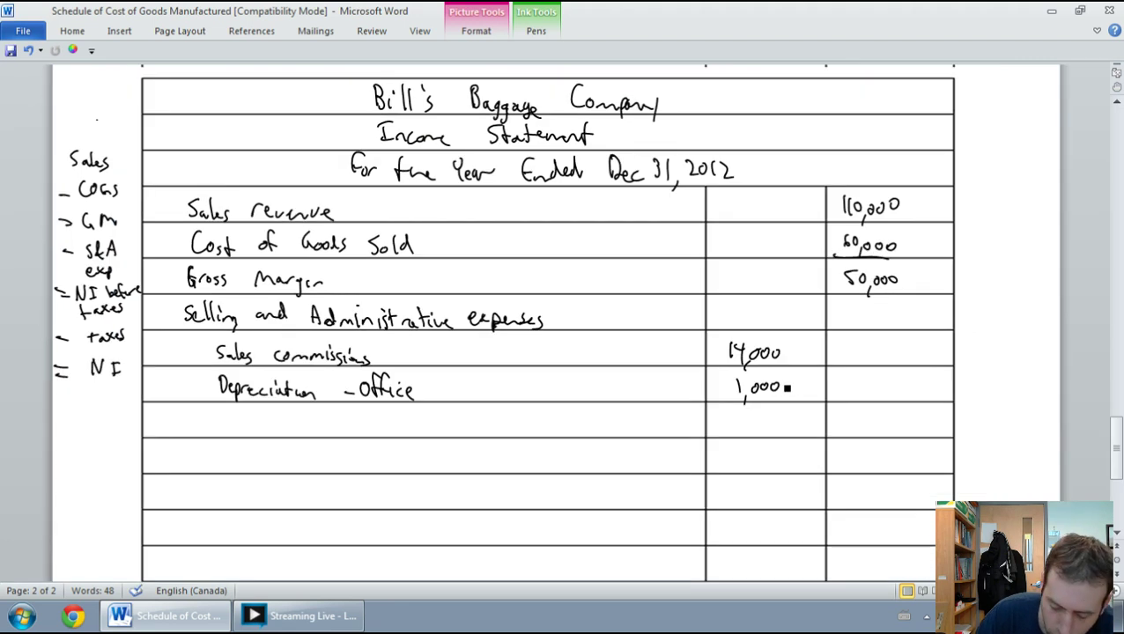
- Handwrite an 'Admin wages' row and begin its 15,000 amount
{"action": "scroll", "coordinate": [787, 388], "scroll_direction": "up", "scroll_amount": 5}
{"action": "scroll", "coordinate": [787, 387], "scroll_direction": "up", "scroll_amount": 8}
{"action": "scroll", "coordinate": [787, 388], "scroll_direction": "up", "scroll_amount": 8}
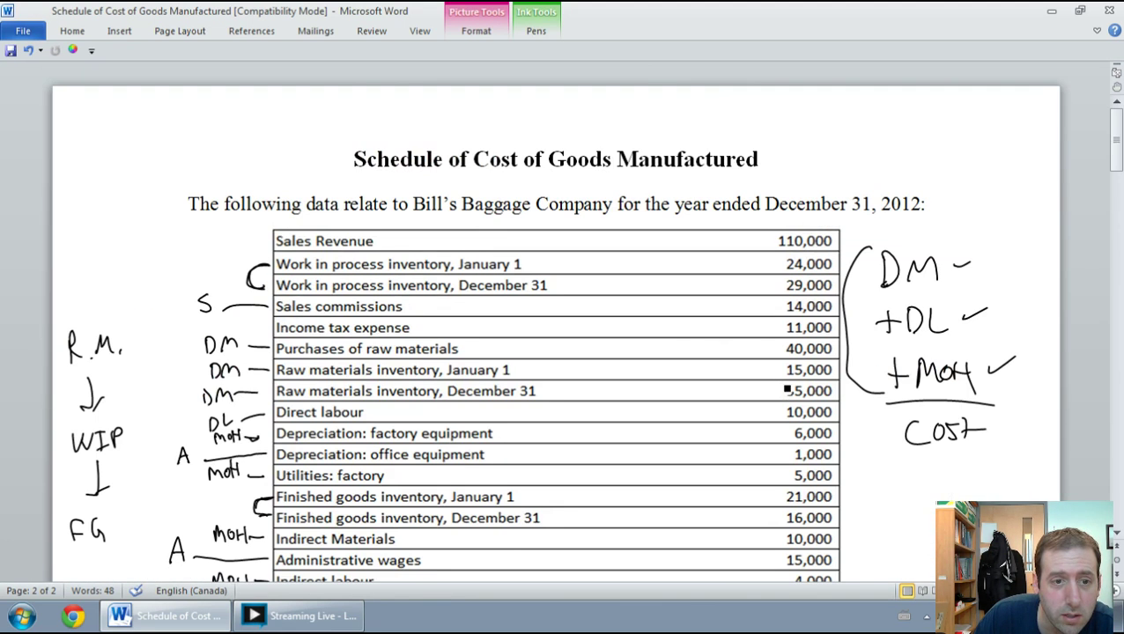
{"action": "scroll", "coordinate": [787, 389], "scroll_direction": "down", "scroll_amount": 3}
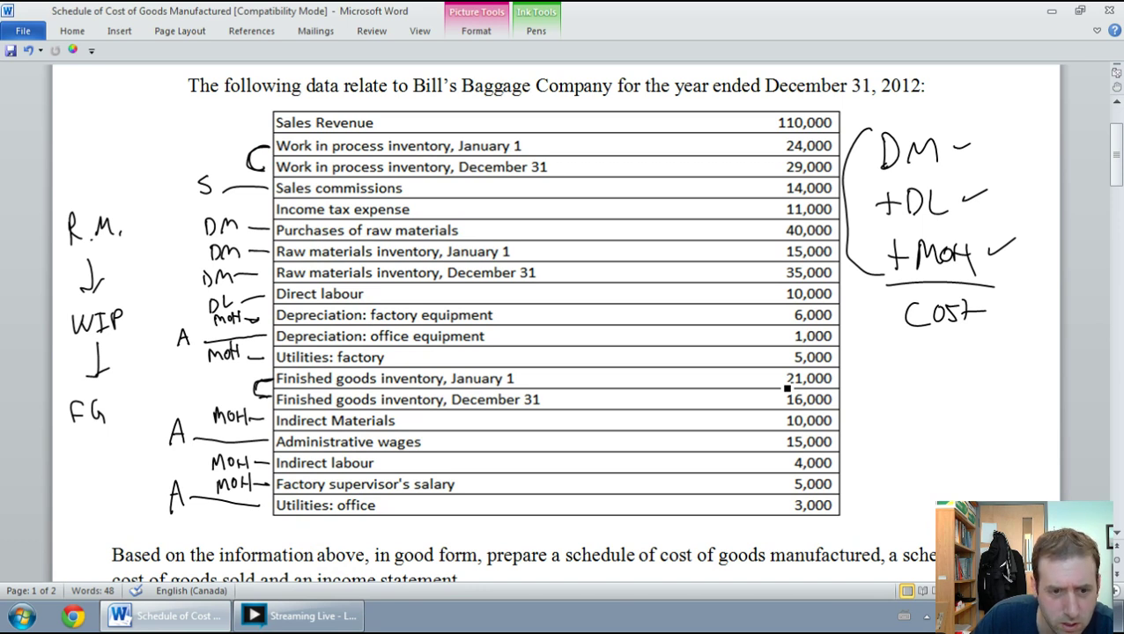
{"action": "scroll", "coordinate": [788, 388], "scroll_direction": "down", "scroll_amount": 12}
{"action": "scroll", "coordinate": [788, 388], "scroll_direction": "down", "scroll_amount": 15}
{"action": "scroll", "coordinate": [788, 387], "scroll_direction": "down", "scroll_amount": 4}
{"action": "scroll", "coordinate": [775, 387], "scroll_direction": "down", "scroll_amount": 12}
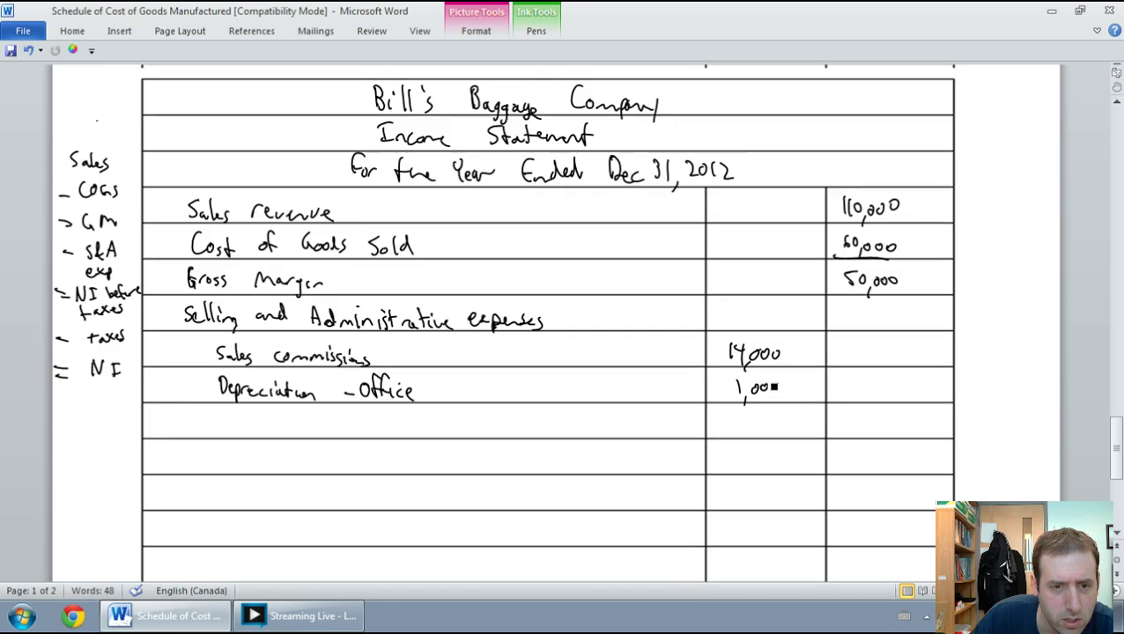
{"action": "scroll", "coordinate": [774, 387], "scroll_direction": "down", "scroll_amount": 4}
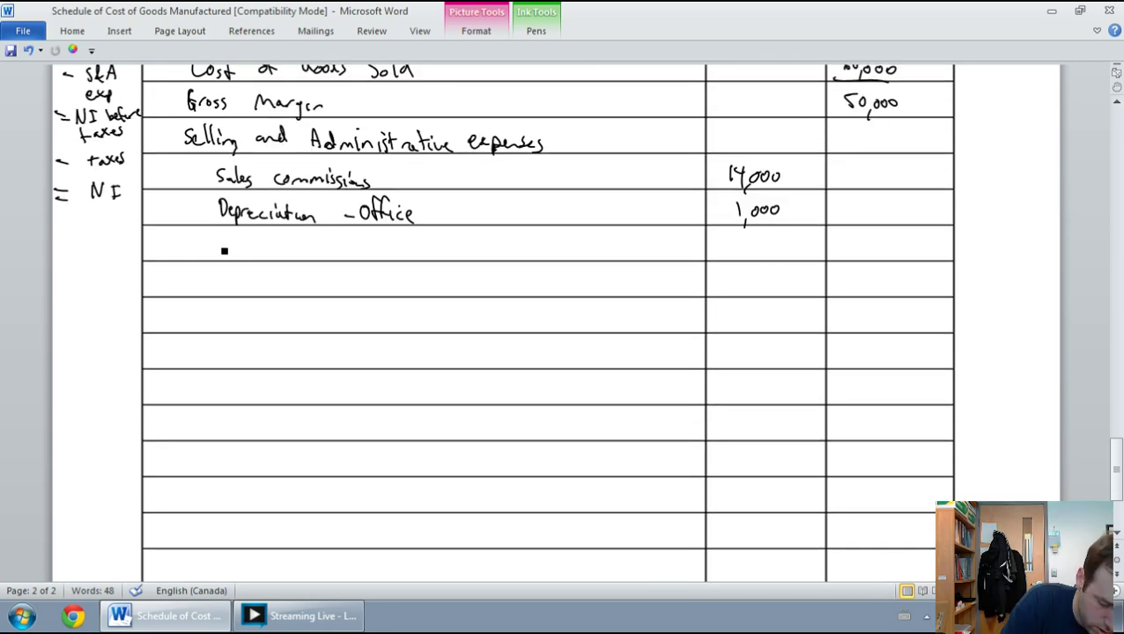
{"action": "mouse_move", "coordinate": [223, 252]}
{"action": "left_mouse_down"}
{"action": "mouse_move", "coordinate": [309, 248]}
{"action": "mouse_move", "coordinate": [319, 263]}
{"action": "mouse_move", "coordinate": [338, 248]}
{"action": "left_mouse_up"}
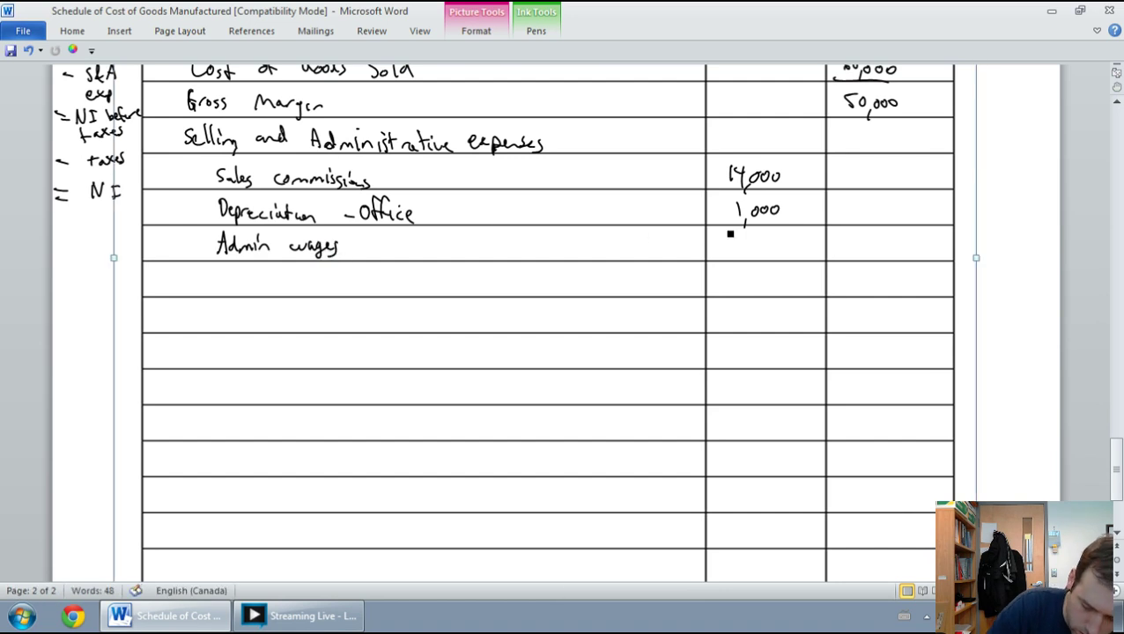
{"action": "mouse_move", "coordinate": [729, 242]}
{"action": "left_mouse_down"}
{"action": "mouse_move", "coordinate": [735, 257]}
{"action": "mouse_move", "coordinate": [781, 249]}
{"action": "left_mouse_up"}
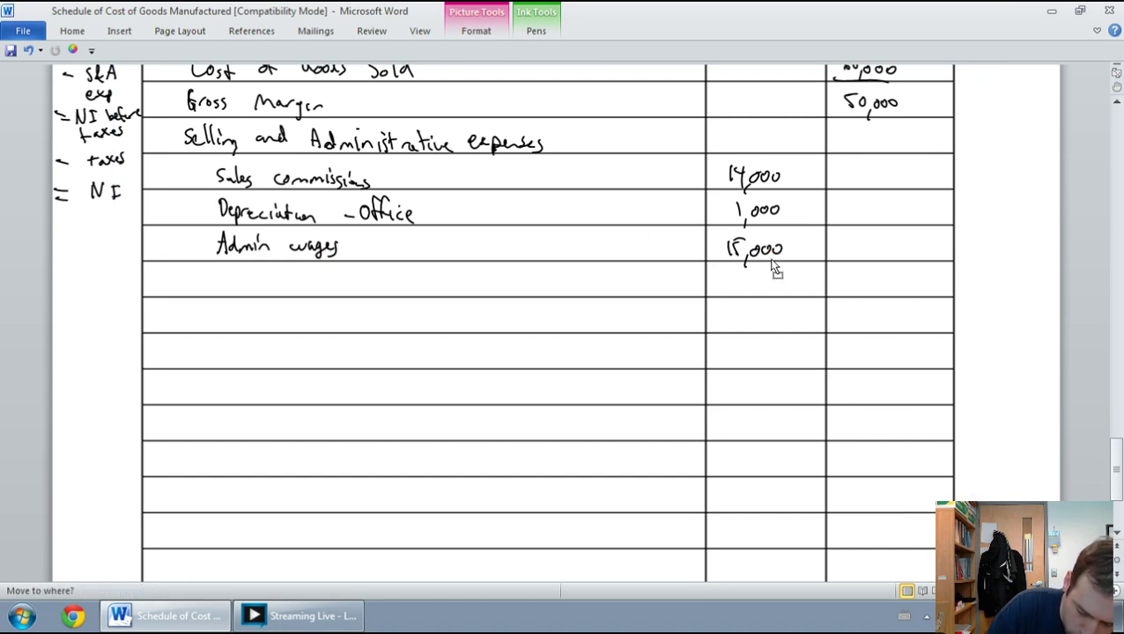
- Finish 15,000 and add a 'Utilities - office' row with 3,000
{"action": "left_click_drag", "start_coordinate": [212, 275], "coordinate": [224, 288]}
{"action": "left_click_drag", "start_coordinate": [225, 275], "coordinate": [273, 295]}
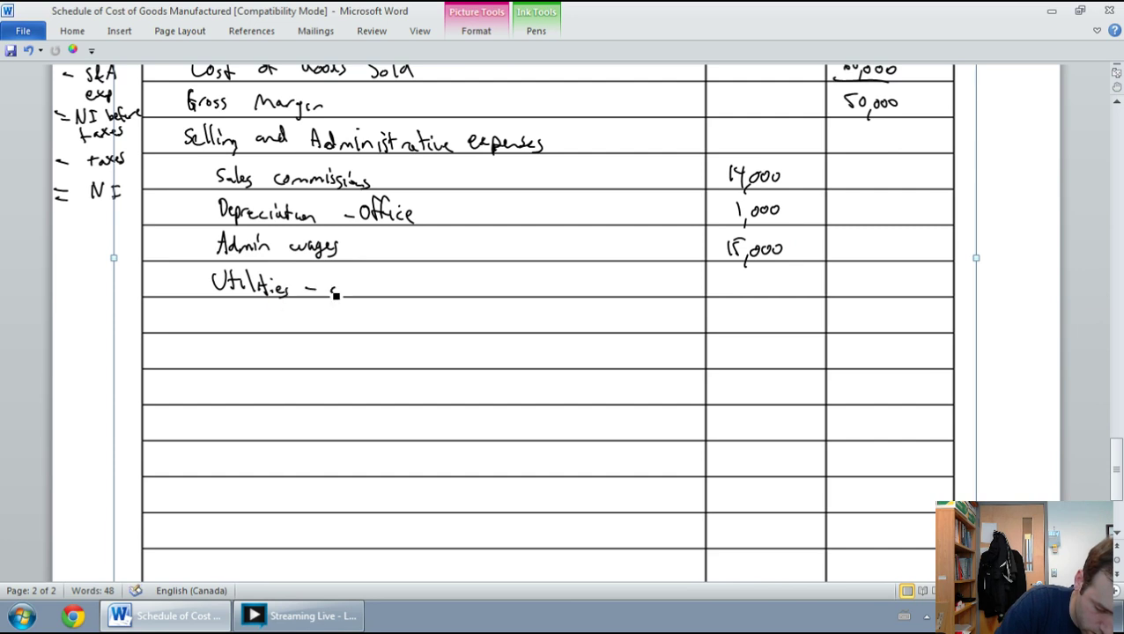
{"action": "left_click_drag", "start_coordinate": [374, 288], "coordinate": [381, 292]}
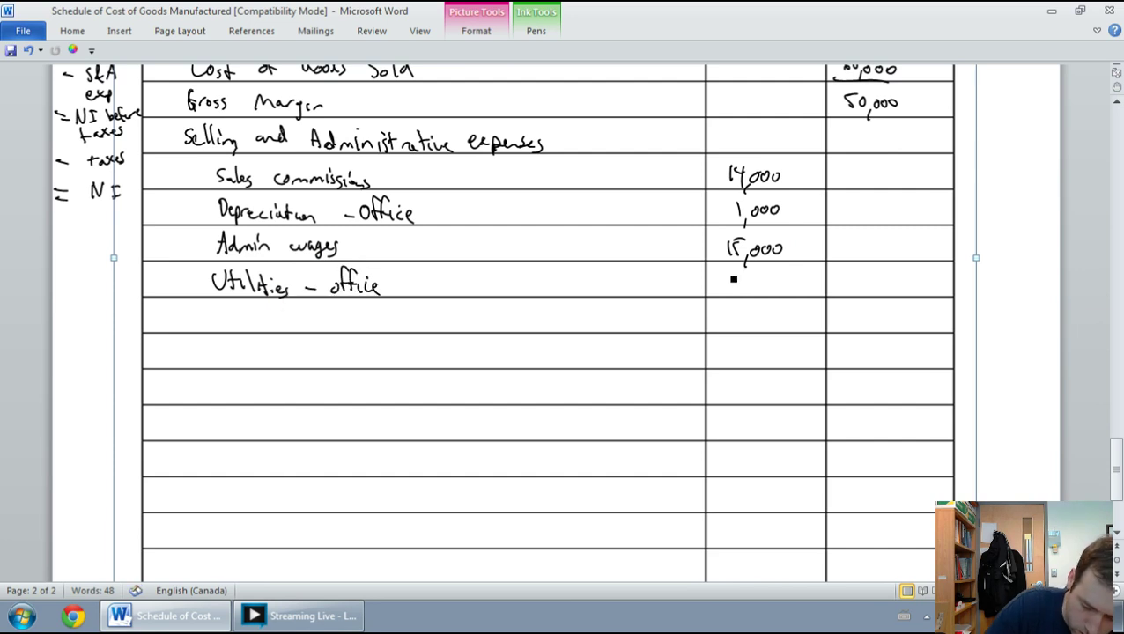
{"action": "left_click_drag", "start_coordinate": [729, 278], "coordinate": [736, 305]}
{"action": "left_click_drag", "start_coordinate": [749, 283], "coordinate": [790, 298]}
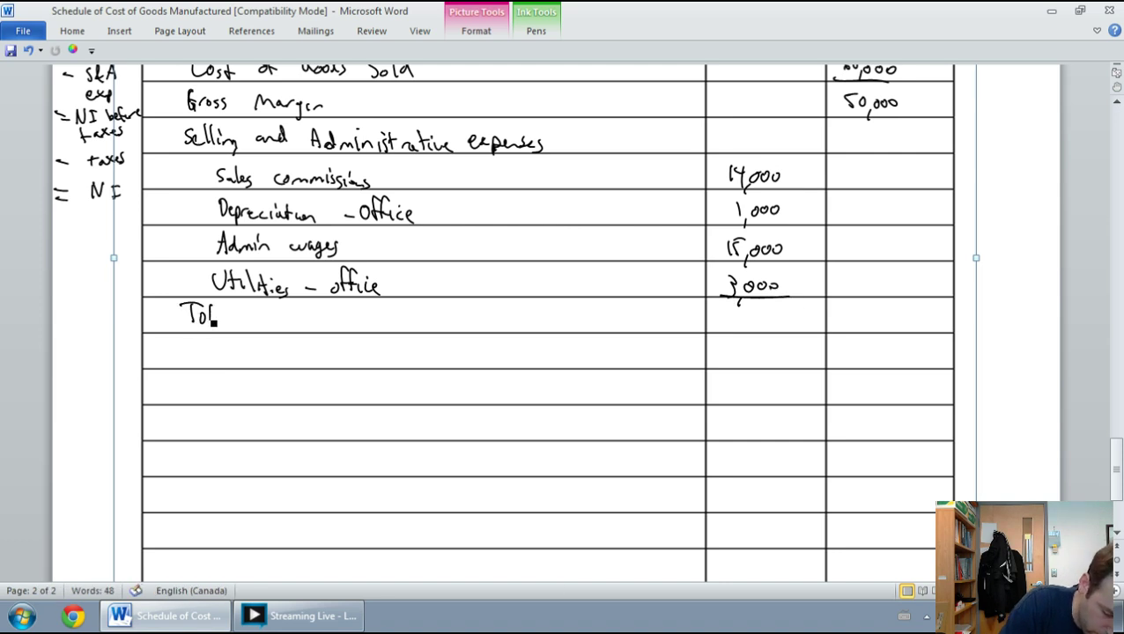
- Handwrite 'Total S&A expenses' with the amount 33,000
{"action": "left_click_drag", "start_coordinate": [215, 318], "coordinate": [232, 326]}
{"action": "mouse_move", "coordinate": [293, 310]}
{"action": "left_mouse_down"}
{"action": "mouse_move", "coordinate": [297, 328]}
{"action": "mouse_move", "coordinate": [361, 318]}
{"action": "mouse_move", "coordinate": [371, 334]}
{"action": "mouse_move", "coordinate": [419, 319]}
{"action": "left_mouse_up"}
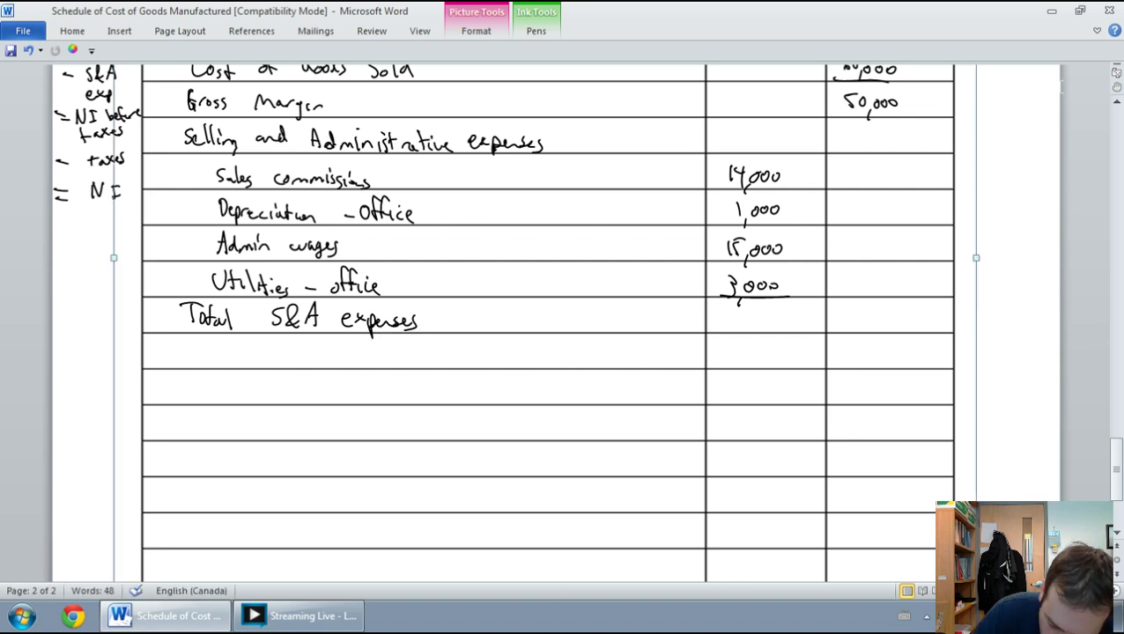
{"action": "left_click_drag", "start_coordinate": [846, 313], "coordinate": [856, 328]}
{"action": "left_click_drag", "start_coordinate": [869, 326], "coordinate": [888, 317]}
{"action": "left_click_drag", "start_coordinate": [898, 315], "coordinate": [897, 317]}
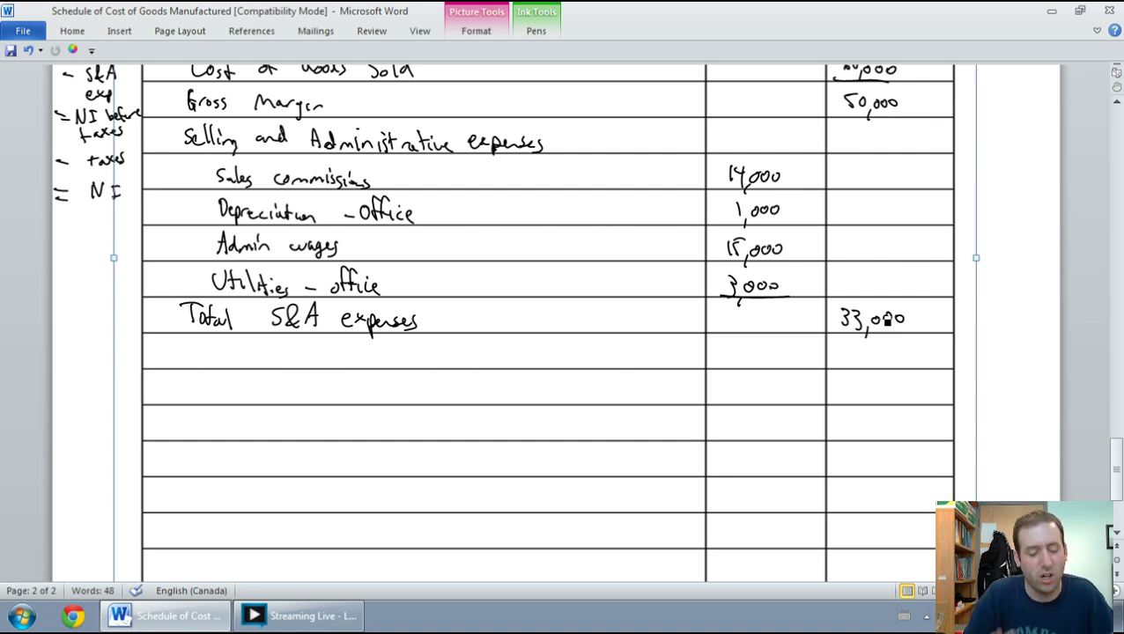
- Add 'Income before taxes' with 17,000, underlining the 33,000 total
{"action": "mouse_move", "coordinate": [179, 346]}
{"action": "left_mouse_down"}
{"action": "mouse_move", "coordinate": [219, 363]}
{"action": "mouse_move", "coordinate": [370, 347]}
{"action": "left_mouse_up"}
{"action": "left_click_drag", "start_coordinate": [378, 352], "coordinate": [384, 356]}
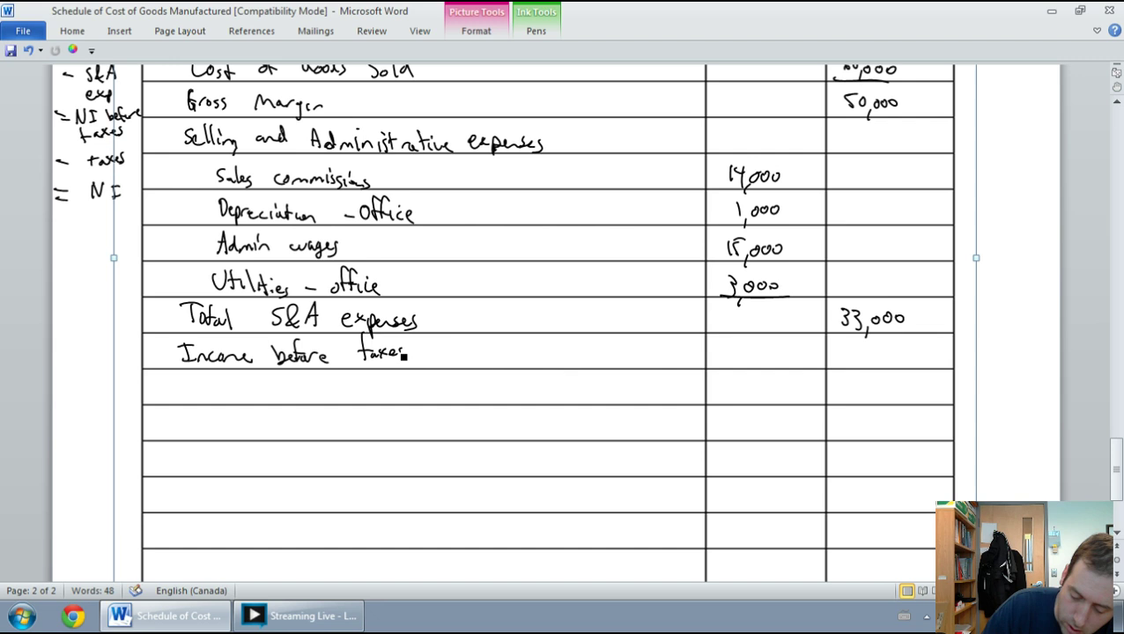
{"action": "left_click_drag", "start_coordinate": [831, 334], "coordinate": [907, 334]}
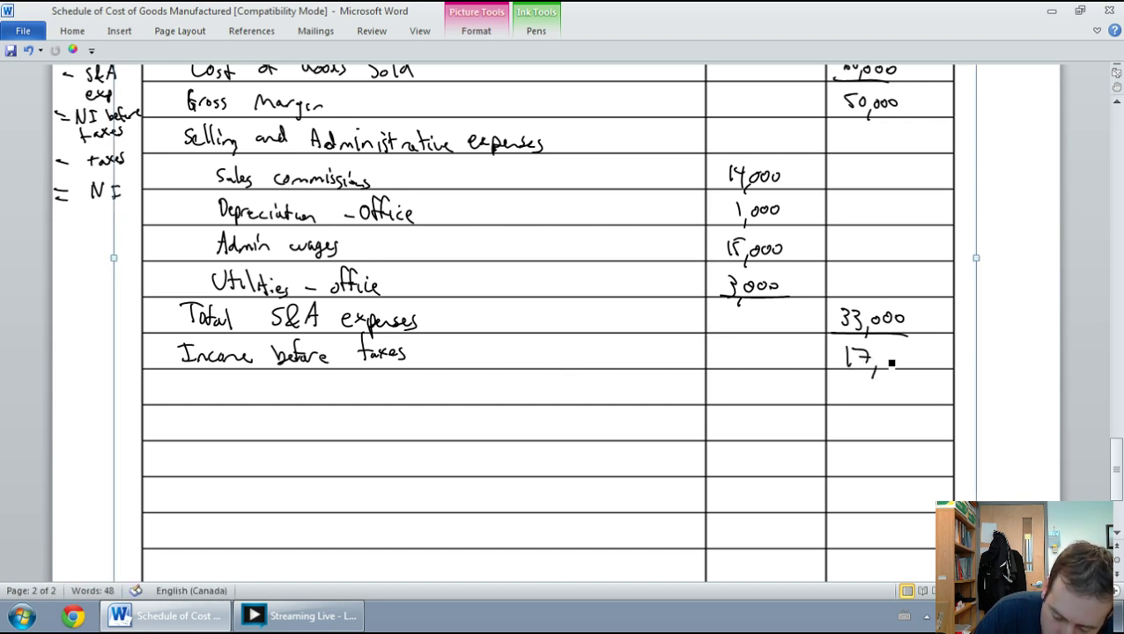
{"action": "left_click_drag", "start_coordinate": [893, 352], "coordinate": [891, 356]}
{"action": "left_click_drag", "start_coordinate": [903, 352], "coordinate": [911, 356]}
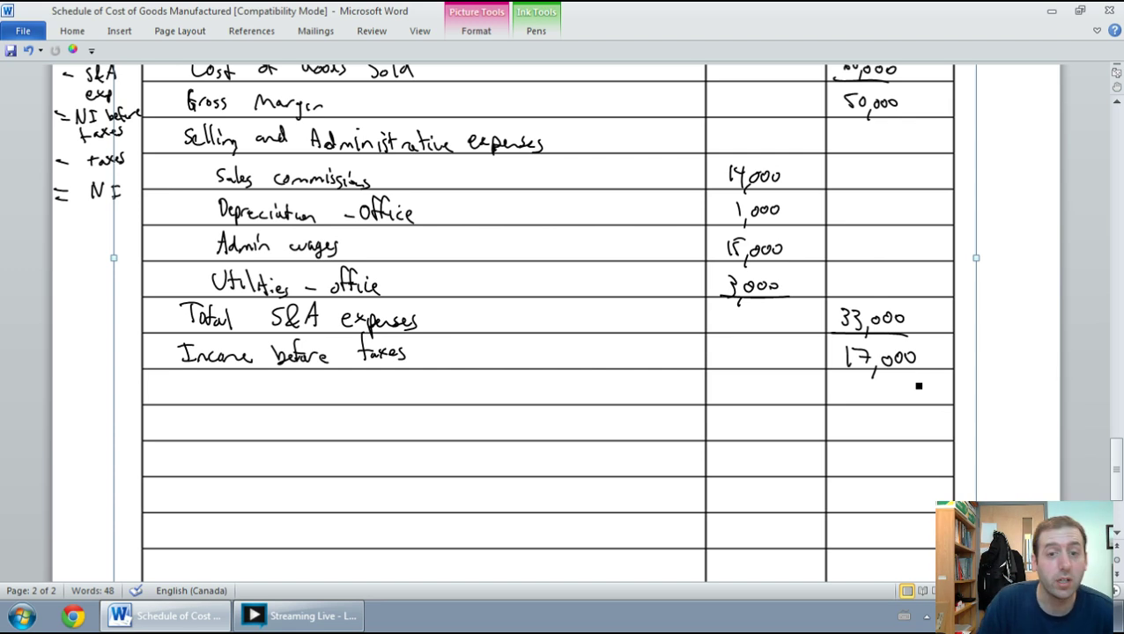
- Write the 'Income tax expense' row and underline its 11,000 amount
{"action": "mouse_move", "coordinate": [189, 379]}
{"action": "left_mouse_down"}
{"action": "mouse_move", "coordinate": [190, 396]}
{"action": "mouse_move", "coordinate": [207, 393]}
{"action": "left_mouse_up"}
{"action": "left_click_drag", "start_coordinate": [216, 386], "coordinate": [222, 388]}
{"action": "left_click_drag", "start_coordinate": [226, 393], "coordinate": [239, 393]}
{"action": "left_click_drag", "start_coordinate": [241, 390], "coordinate": [302, 388]}
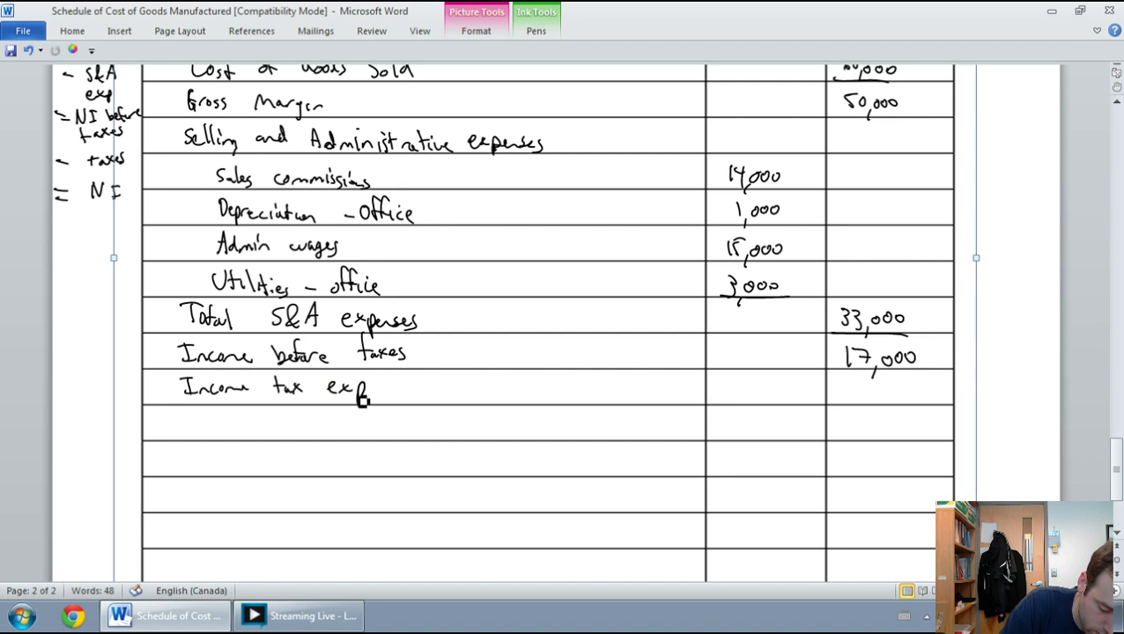
{"action": "left_click_drag", "start_coordinate": [396, 394], "coordinate": [404, 398]}
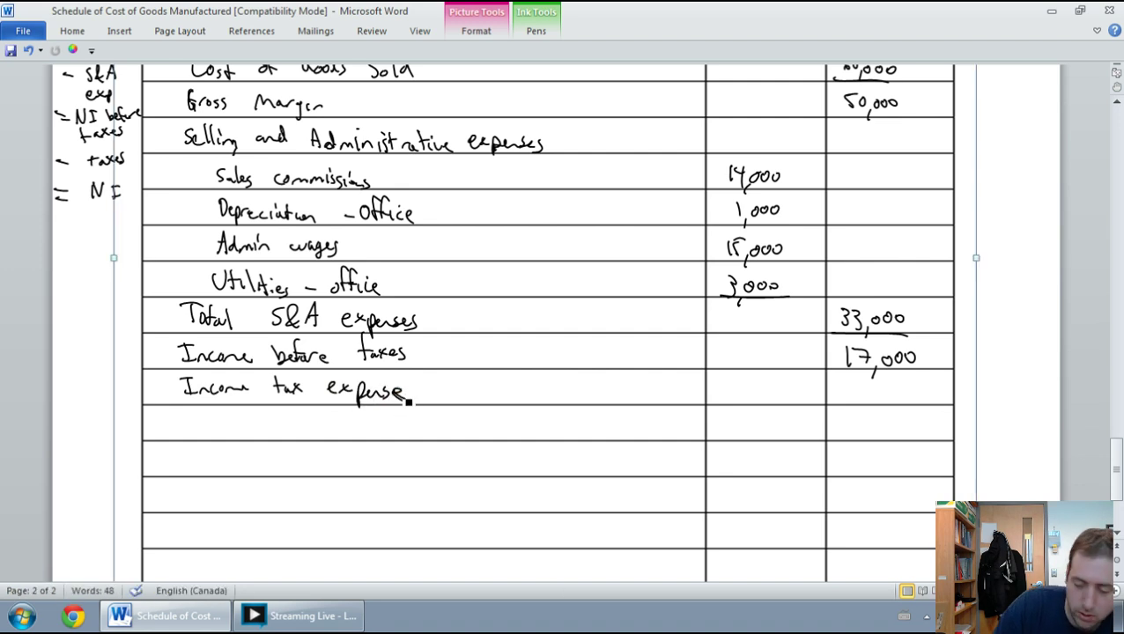
{"action": "scroll", "coordinate": [408, 401], "scroll_direction": "up", "scroll_amount": 10}
{"action": "scroll", "coordinate": [408, 401], "scroll_direction": "up", "scroll_amount": 10}
{"action": "scroll", "coordinate": [408, 402], "scroll_direction": "up", "scroll_amount": 10}
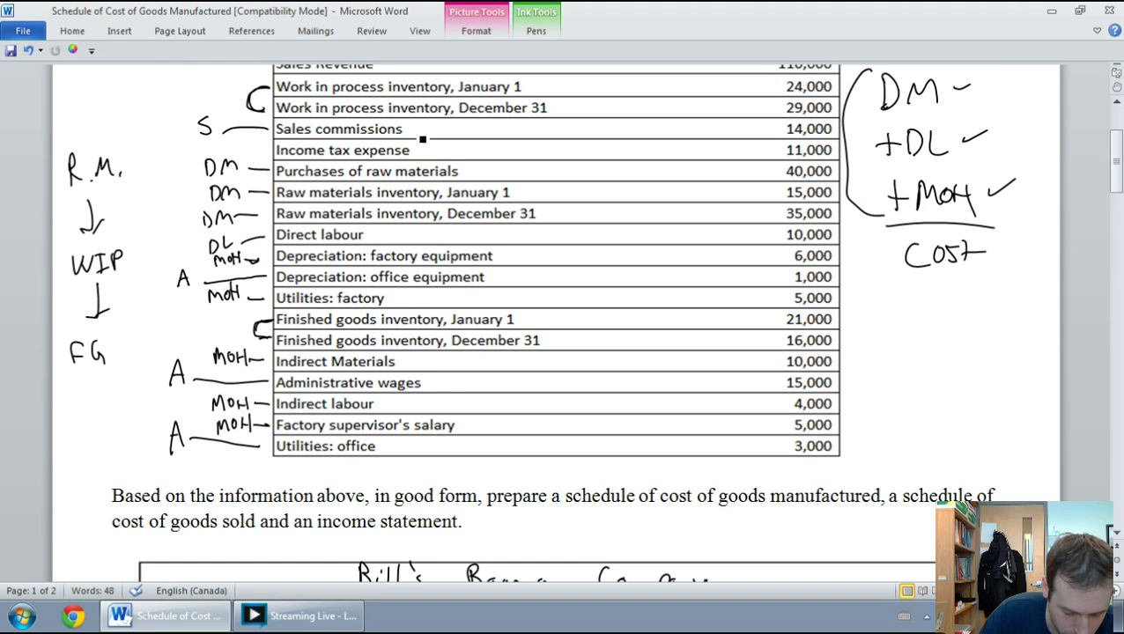
{"action": "scroll", "coordinate": [648, 175], "scroll_direction": "down", "scroll_amount": 3}
{"action": "scroll", "coordinate": [639, 170], "scroll_direction": "down", "scroll_amount": 20}
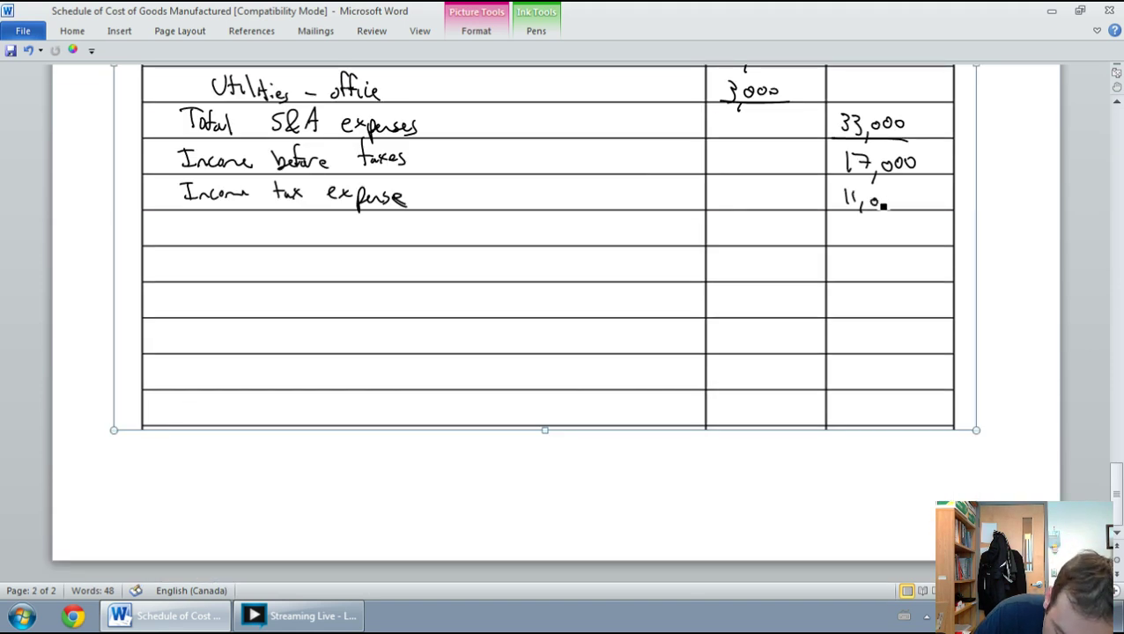
{"action": "left_click_drag", "start_coordinate": [840, 210], "coordinate": [905, 207]}
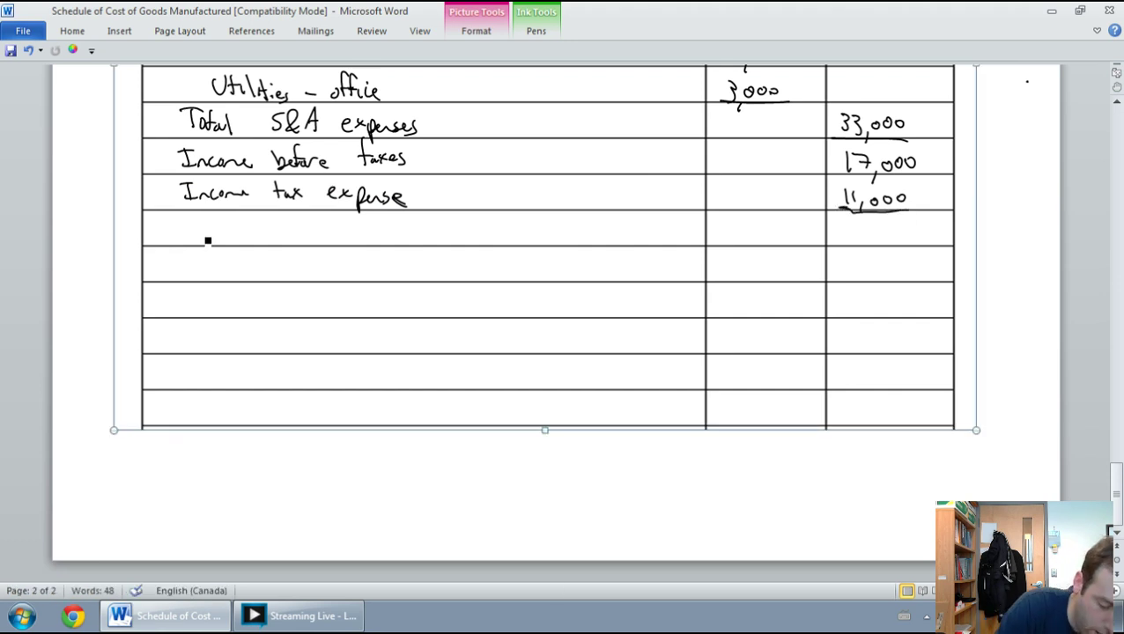
- Label the 'Net income' row and double-underline its 6,000 amount
{"action": "left_click_drag", "start_coordinate": [191, 241], "coordinate": [200, 220]}
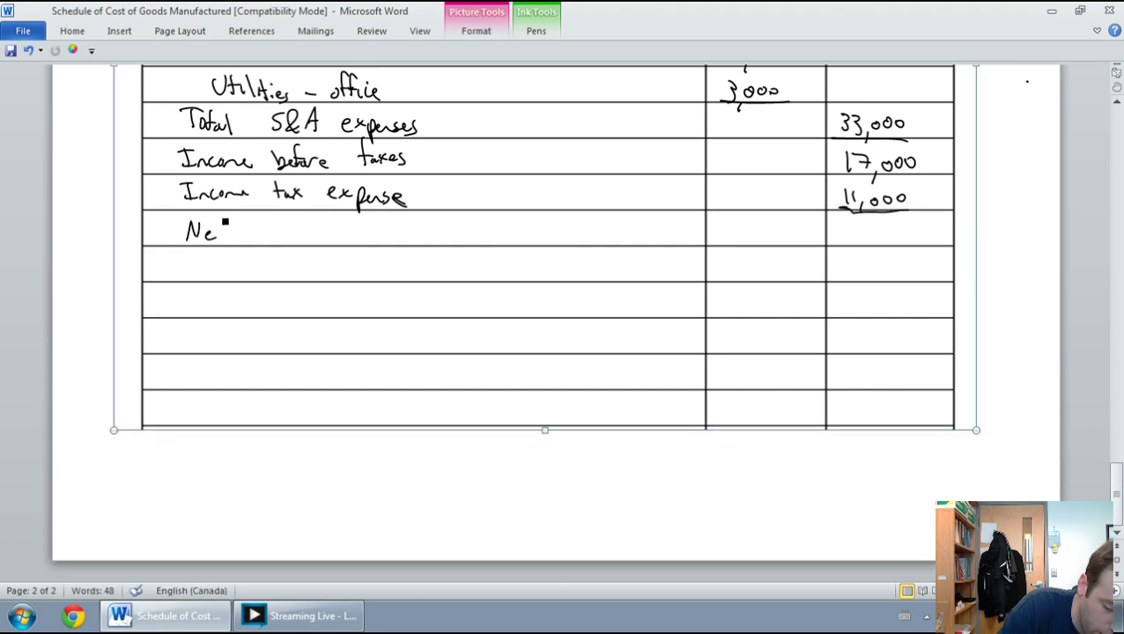
{"action": "left_click_drag", "start_coordinate": [295, 238], "coordinate": [321, 238]}
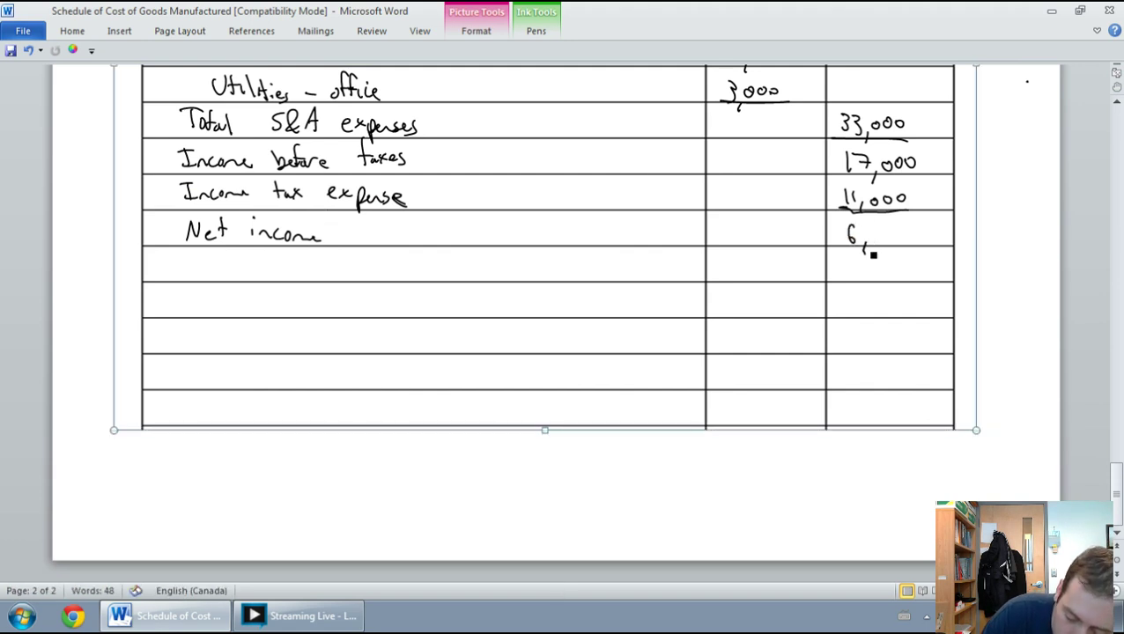
{"action": "left_click_drag", "start_coordinate": [850, 249], "coordinate": [912, 250]}
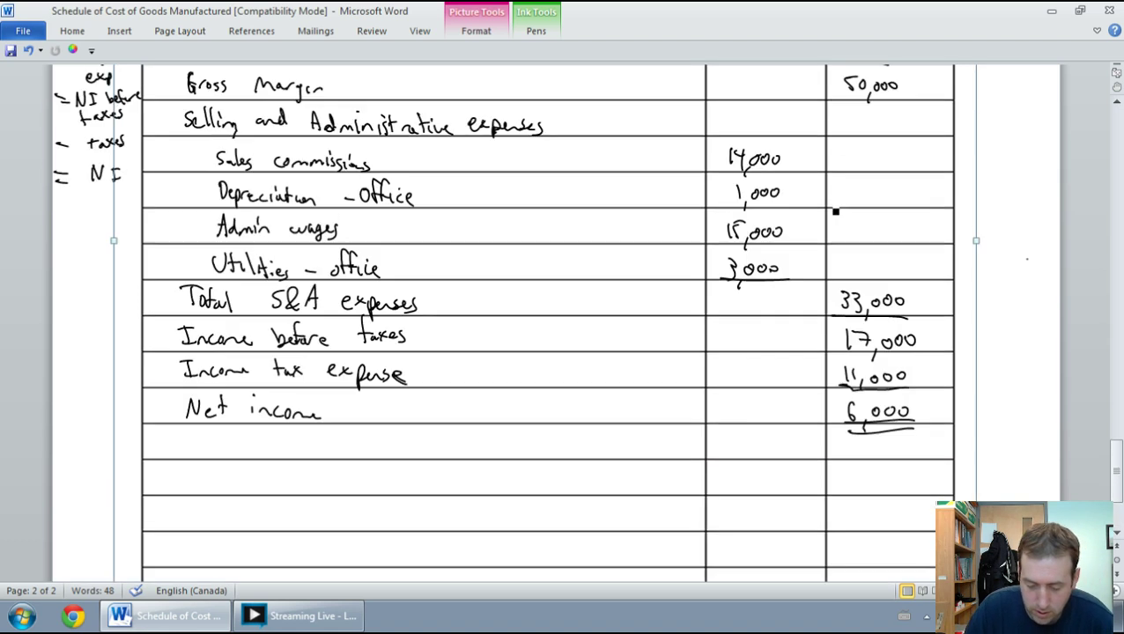
- Ink $ signs before 110,000 sales revenue, 14,000 commissions and 6,000 net income
{"action": "scroll", "coordinate": [857, 201], "scroll_direction": "up", "scroll_amount": 3}
{"action": "scroll", "coordinate": [835, 210], "scroll_direction": "up", "scroll_amount": 3}
{"action": "scroll", "coordinate": [1026, 319], "scroll_direction": "up", "scroll_amount": 3}
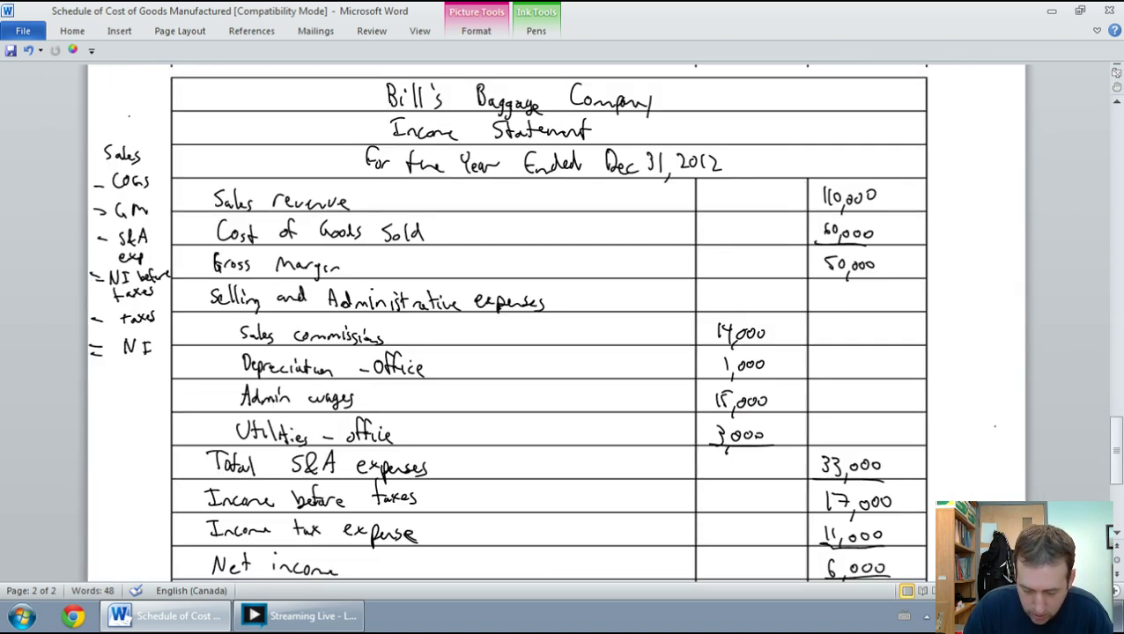
{"action": "scroll", "coordinate": [807, 152], "scroll_direction": "down", "scroll_amount": 1}
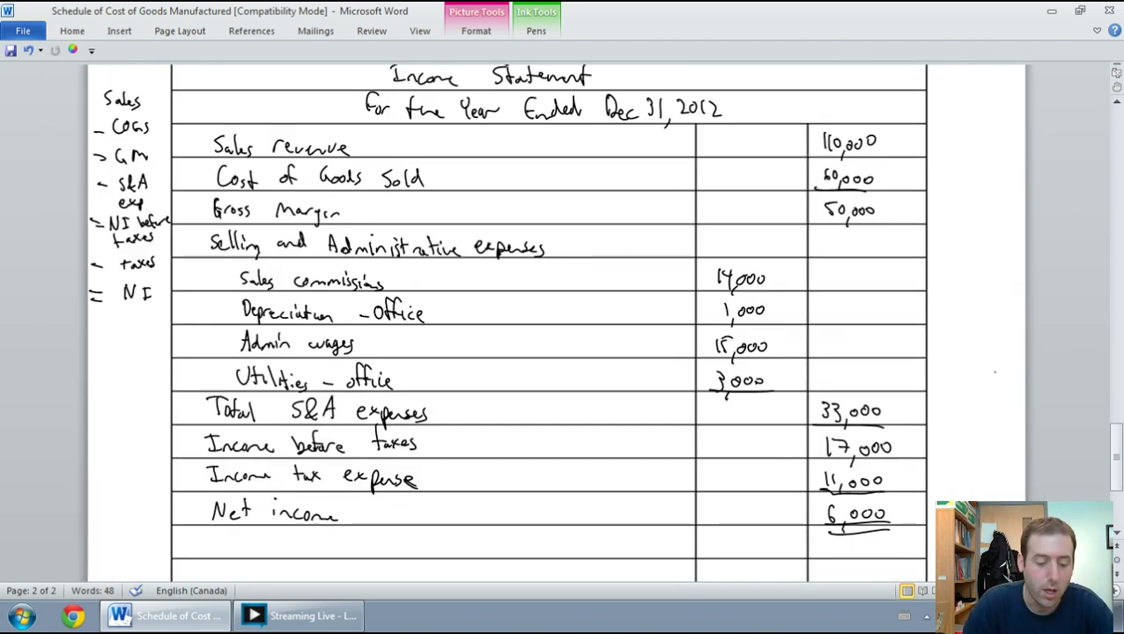
{"action": "left_click_drag", "start_coordinate": [820, 132], "coordinate": [810, 155]}
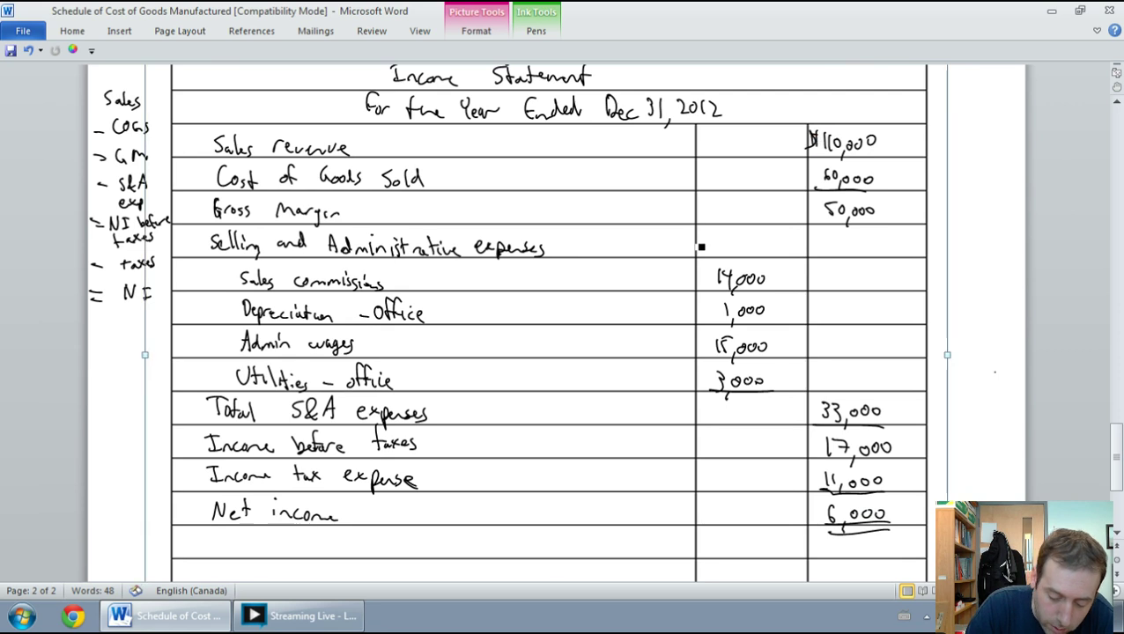
{"action": "left_click_drag", "start_coordinate": [700, 264], "coordinate": [700, 282]}
{"action": "left_click_drag", "start_coordinate": [826, 502], "coordinate": [819, 521]}
{"action": "key", "text": "Escape"}
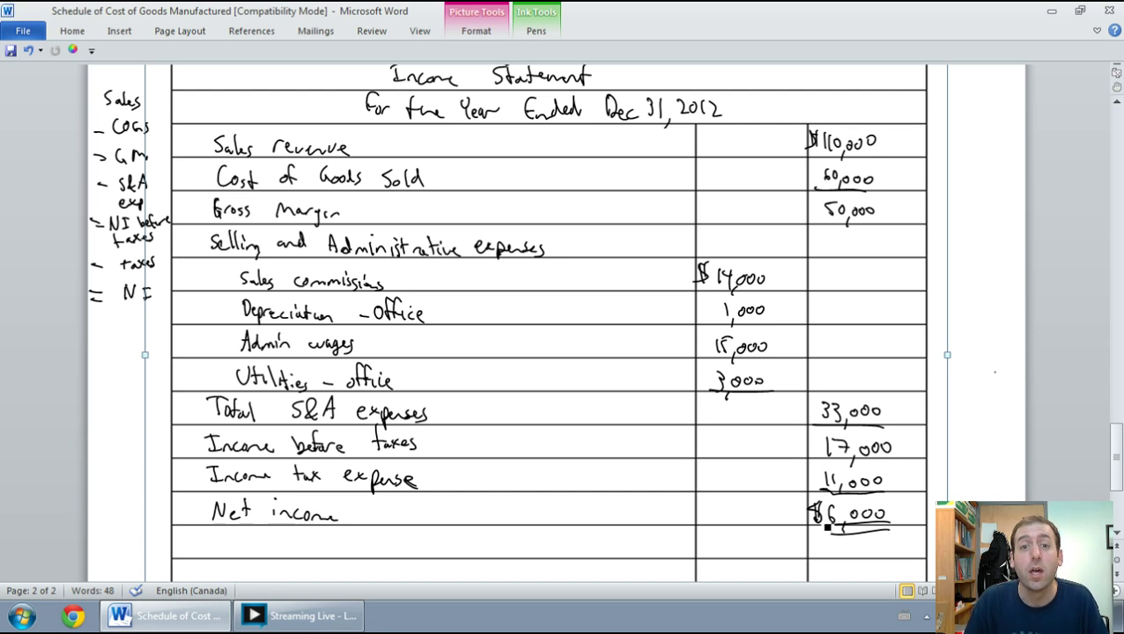
{"action": "scroll", "coordinate": [828, 526], "scroll_direction": "up", "scroll_amount": 5}
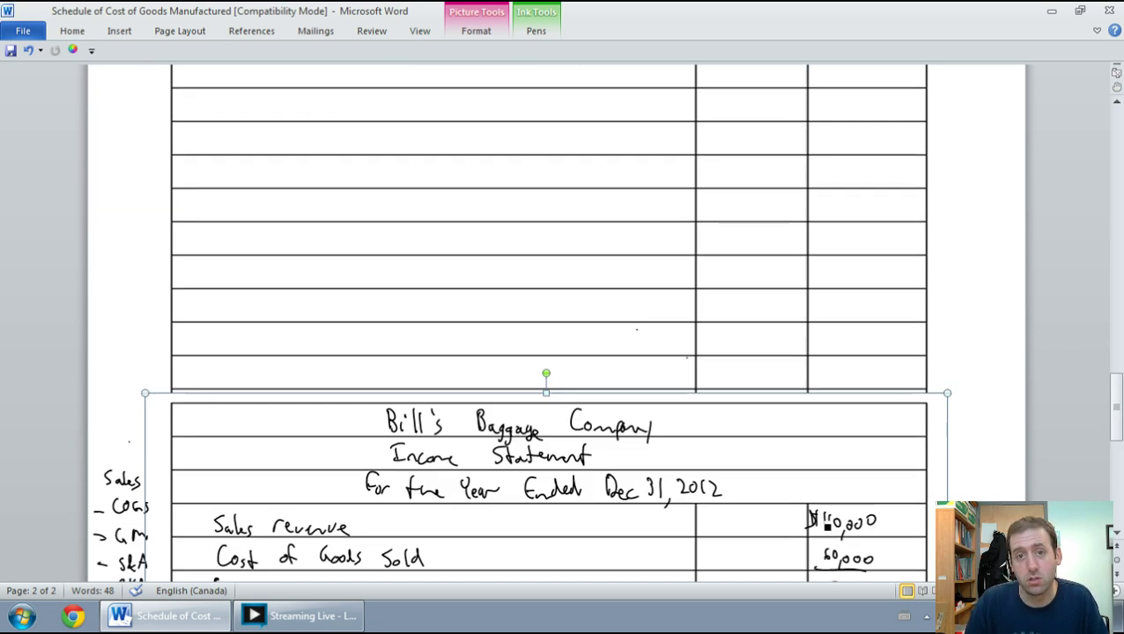
{"action": "scroll", "coordinate": [828, 525], "scroll_direction": "up", "scroll_amount": 10}
{"action": "scroll", "coordinate": [828, 538], "scroll_direction": "up", "scroll_amount": 8}
{"action": "scroll", "coordinate": [830, 555], "scroll_direction": "up", "scroll_amount": 5}
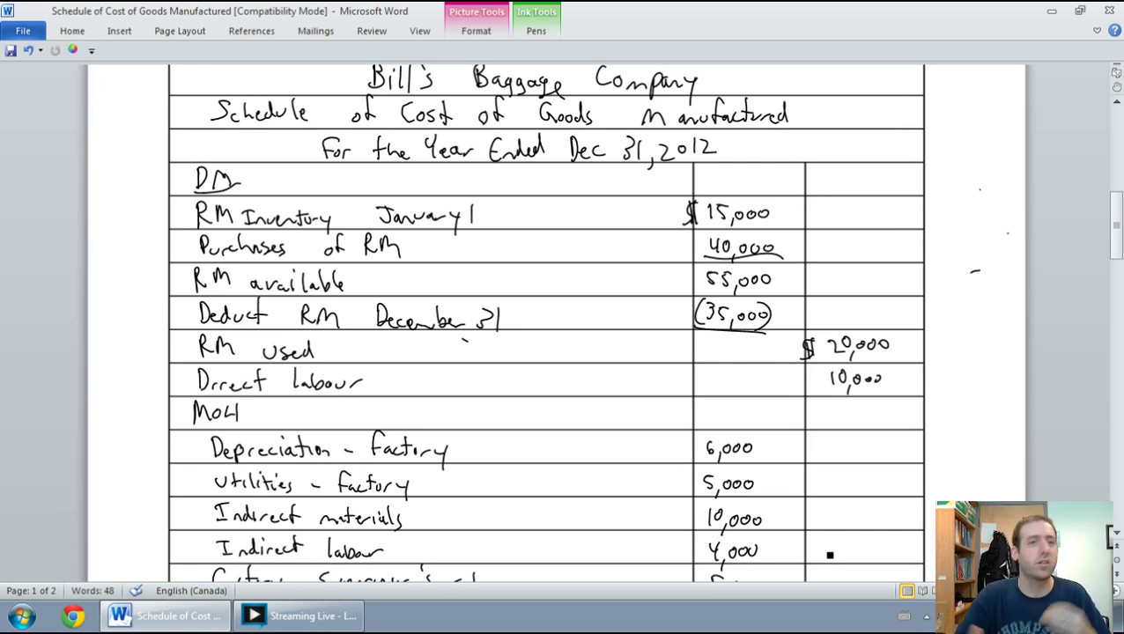
{"action": "scroll", "coordinate": [775, 567], "scroll_direction": "down", "scroll_amount": 3}
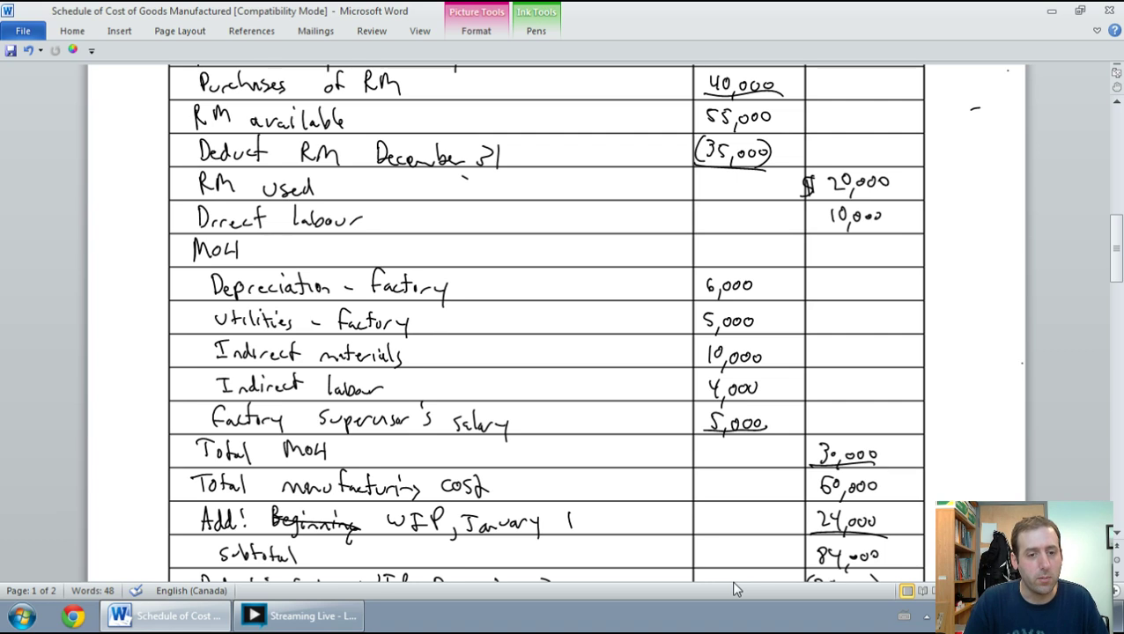
{"action": "scroll", "coordinate": [735, 585], "scroll_direction": "down", "scroll_amount": 4}
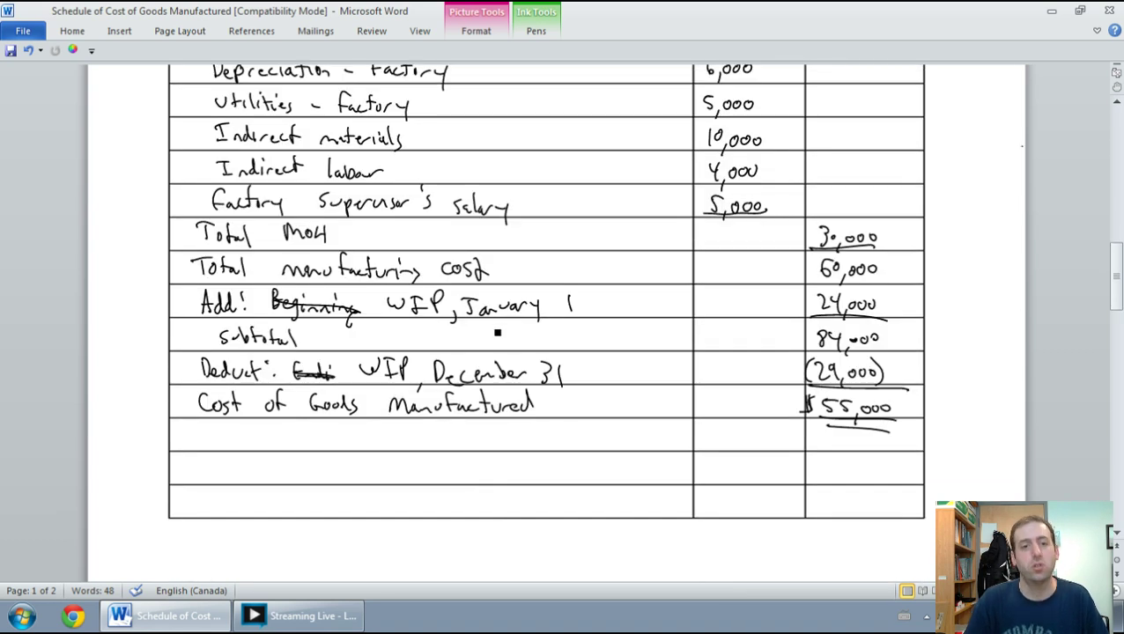
{"action": "scroll", "coordinate": [498, 332], "scroll_direction": "down", "scroll_amount": 5}
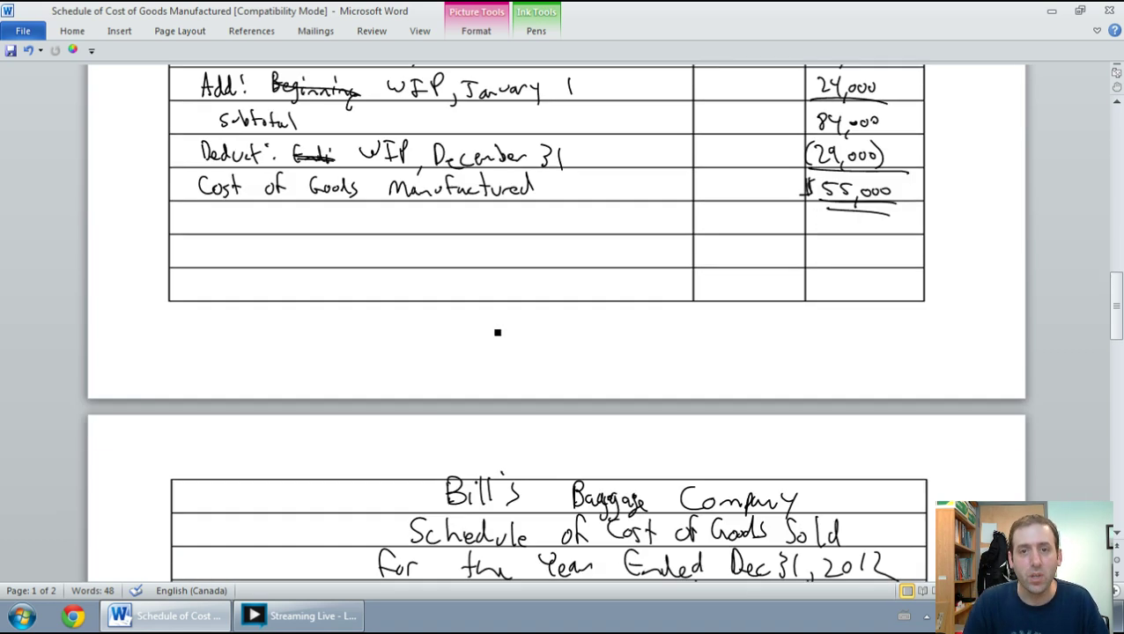
{"action": "scroll", "coordinate": [498, 333], "scroll_direction": "down", "scroll_amount": 4}
{"action": "scroll", "coordinate": [498, 332], "scroll_direction": "down", "scroll_amount": 2}
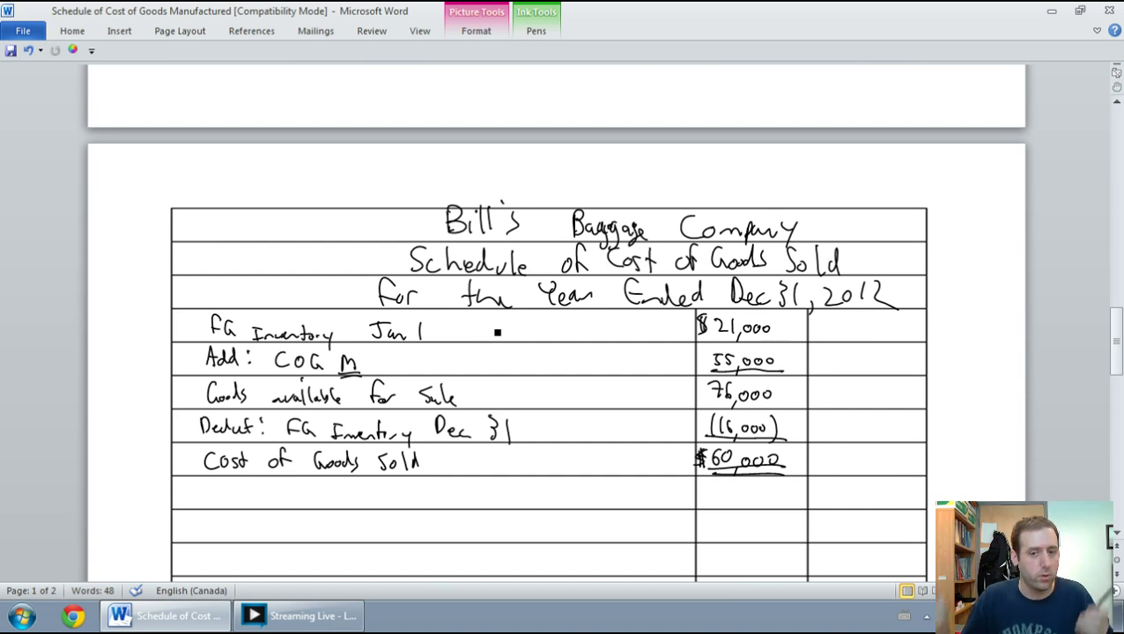
{"action": "scroll", "coordinate": [497, 332], "scroll_direction": "down", "scroll_amount": 3}
{"action": "scroll", "coordinate": [497, 332], "scroll_direction": "down", "scroll_amount": 9}
{"action": "scroll", "coordinate": [498, 332], "scroll_direction": "down", "scroll_amount": 10}
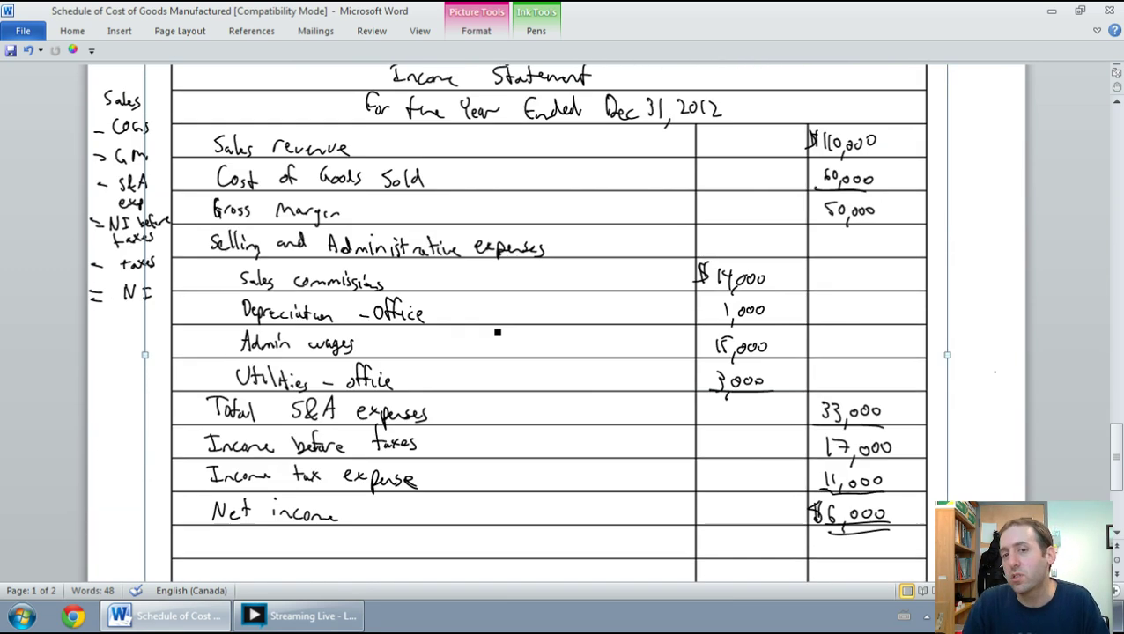
{"action": "scroll", "coordinate": [498, 332], "scroll_direction": "up", "scroll_amount": 3}
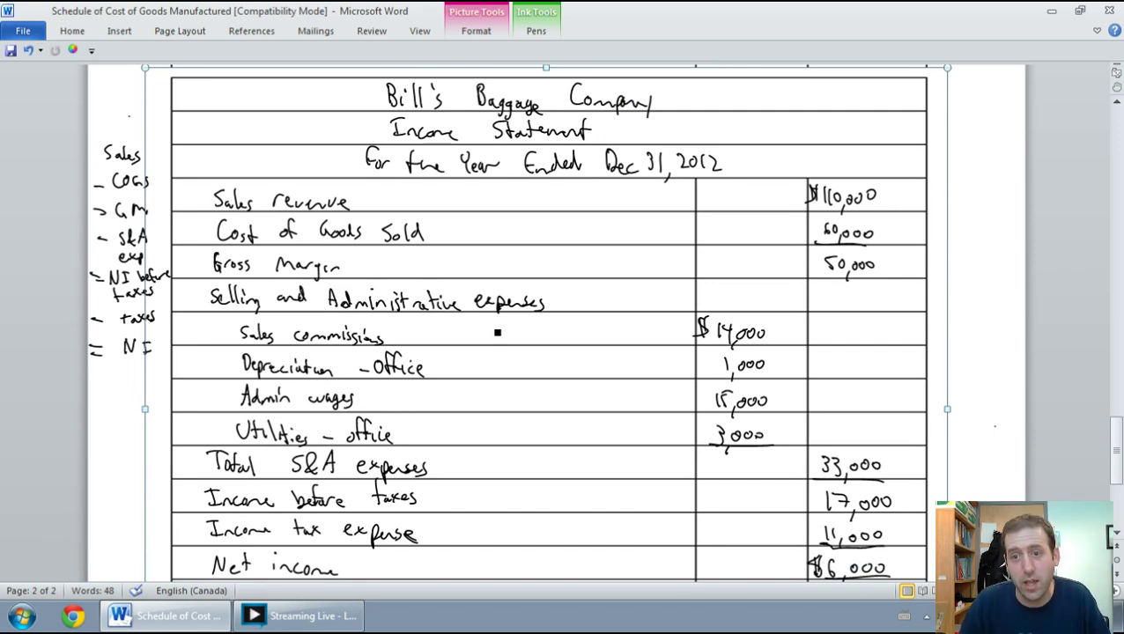
{"action": "scroll", "coordinate": [489, 342], "scroll_direction": "down", "scroll_amount": 3}
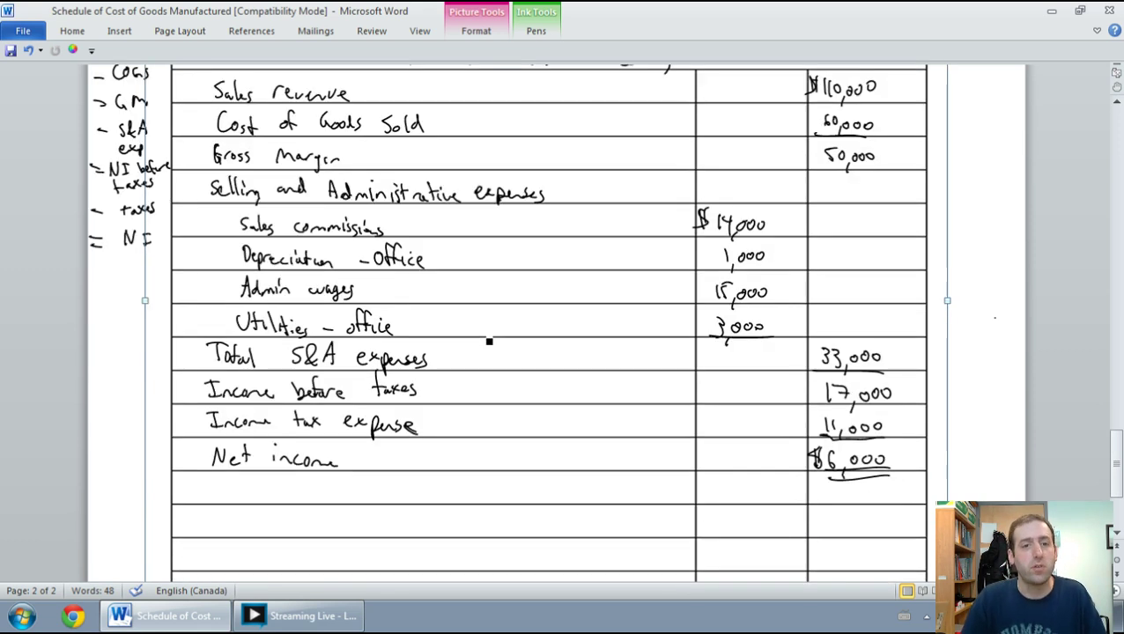